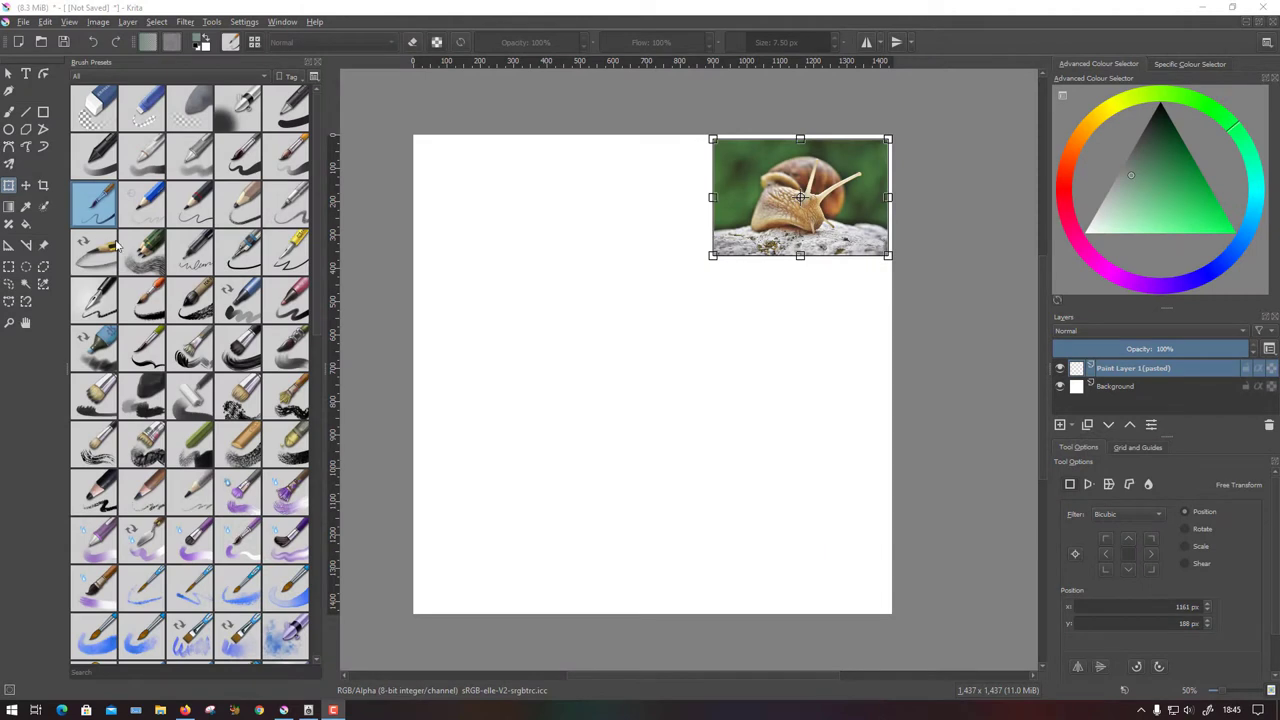
Select the Pencil-5 Tilted brush, target the Background layer and flood-fill the canvas green.
click(92, 256)
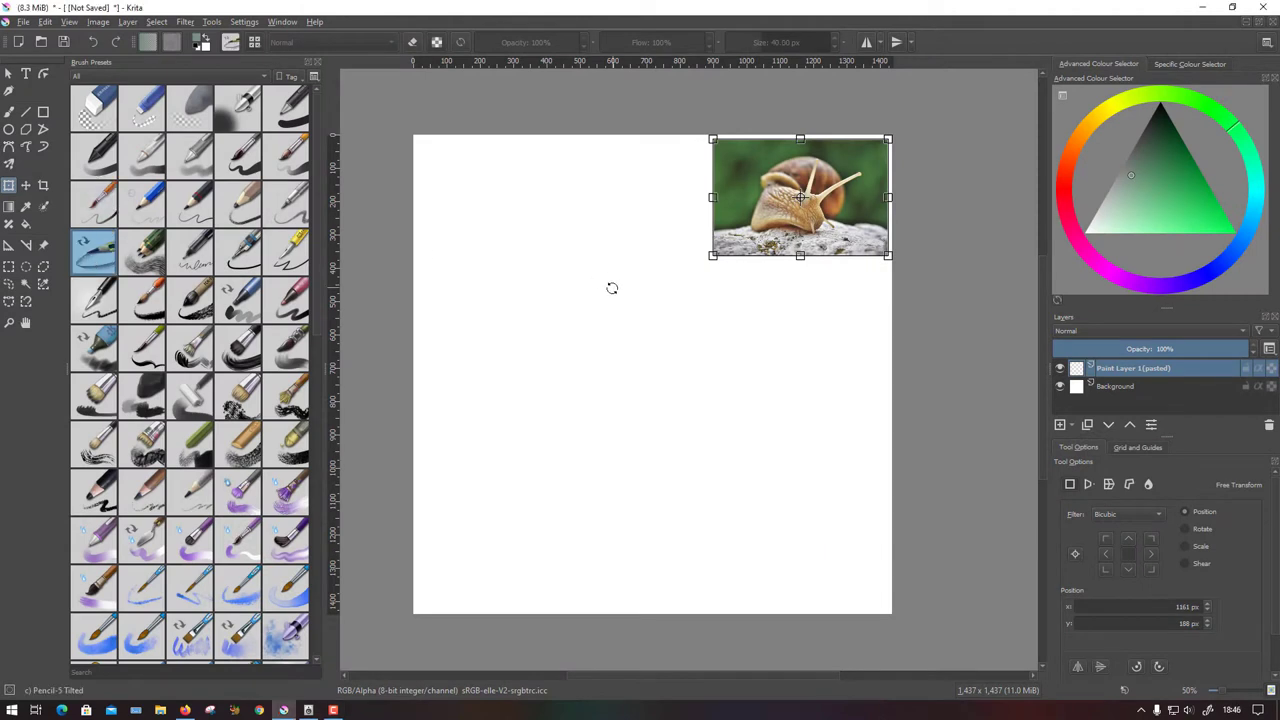
click(9, 112)
click(1115, 386)
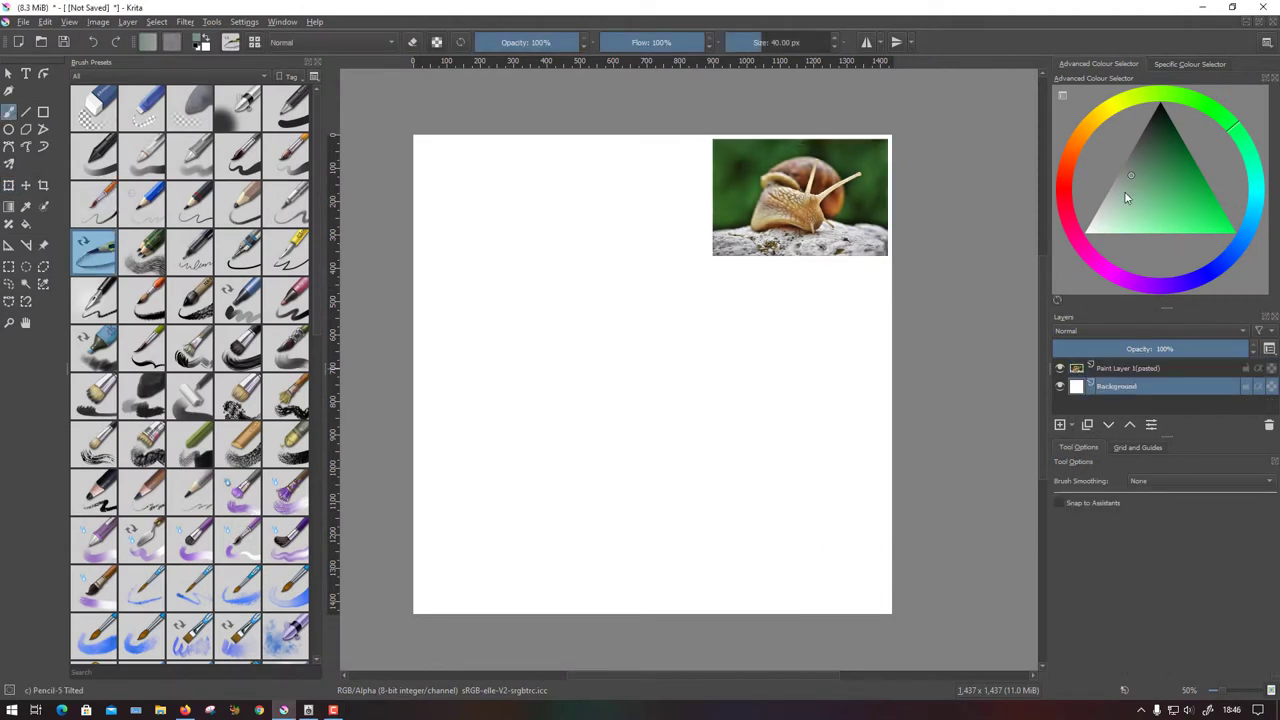
click(26, 224)
click(690, 403)
Refill the canvas with a darker muted green and add a new paint layer above.
click(1139, 164)
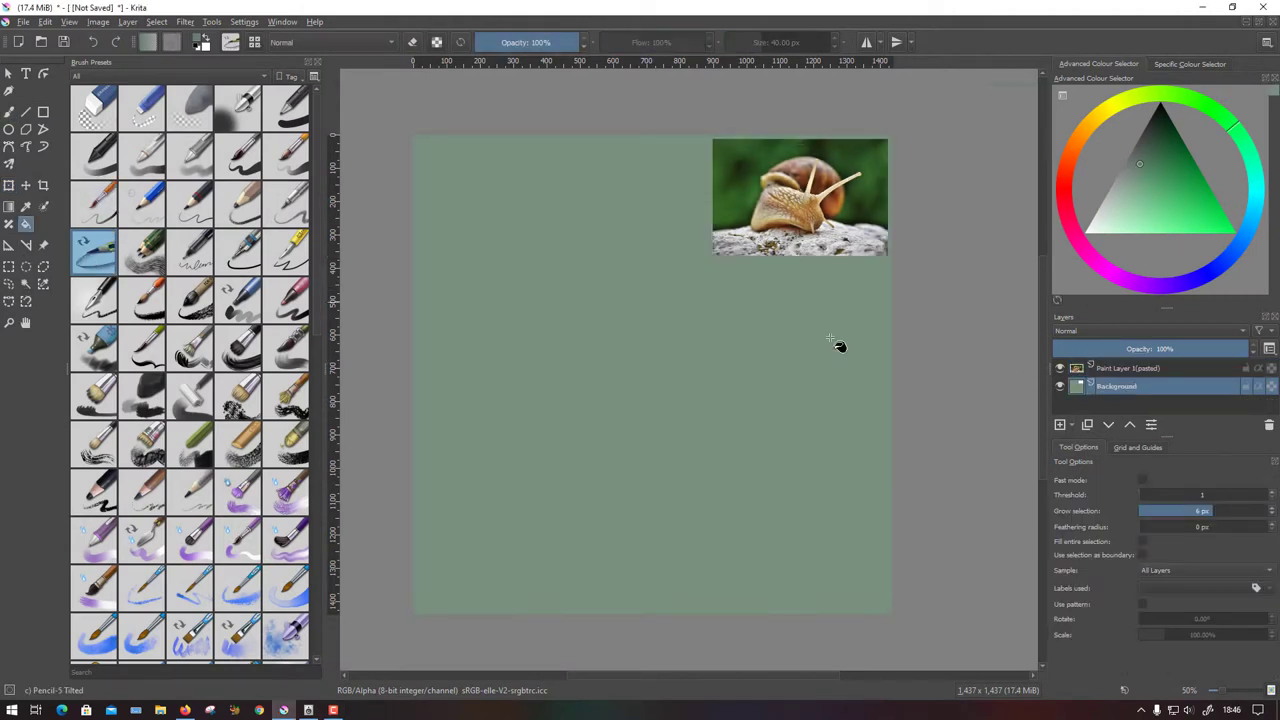
click(840, 348)
click(1060, 425)
click(9, 112)
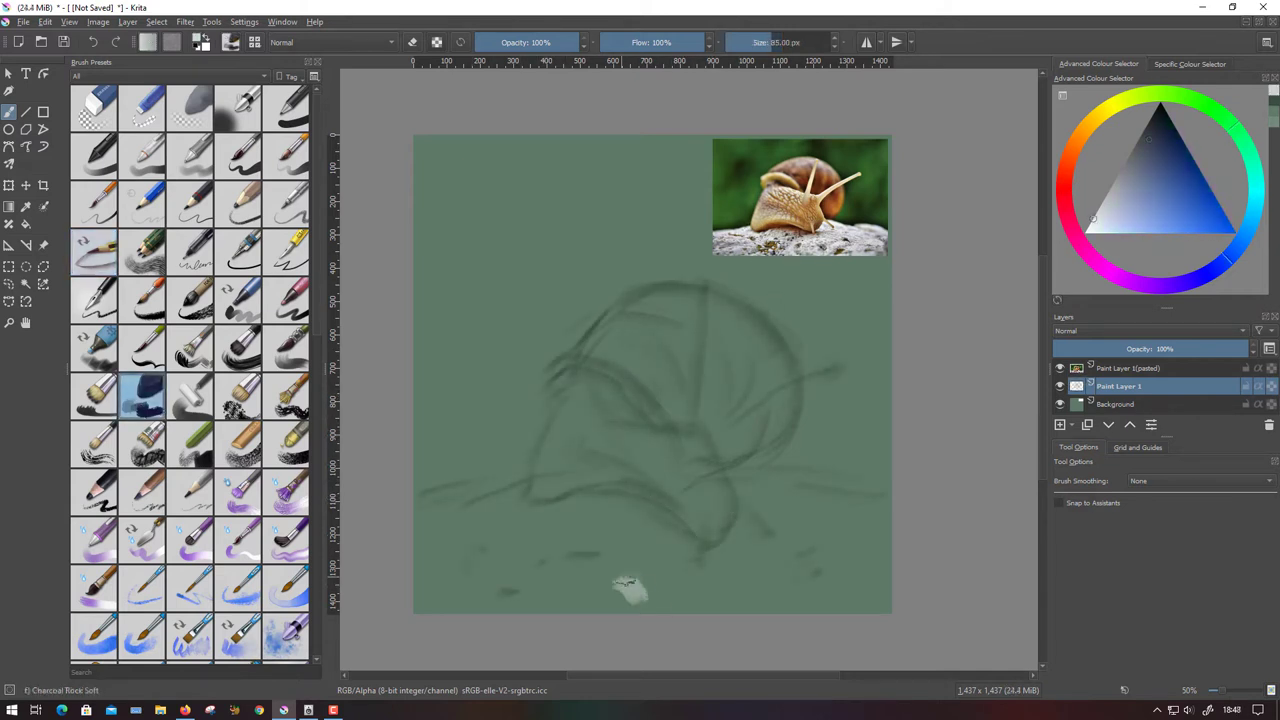
Paint light grey rock strokes across the lower left and extend the rock rightward.
mouse_move(463, 497)
mouse_down()
mouse_move(440, 590)
mouse_move(465, 605)
mouse_move(560, 600)
mouse_up()
ctrl+click(756, 257)
drag(420, 525, 490, 550)
mouse_move(460, 505)
mouse_down()
mouse_move(477, 538)
mouse_move(560, 590)
mouse_up()
ctrl+click(560, 590)
mouse_move(580, 590)
mouse_down()
mouse_move(700, 580)
mouse_move(808, 485)
mouse_move(870, 540)
mouse_up()
Layer pale yellow, purple-grey, pinkish-grey and blue-grey texture strokes over the bottom rock.
ctrl+click(888, 255)
mouse_move(820, 500)
mouse_down()
mouse_move(849, 480)
mouse_move(791, 551)
mouse_move(872, 572)
mouse_move(830, 610)
mouse_move(800, 555)
mouse_up()
ctrl+click(872, 572)
drag(580, 600, 500, 534)
mouse_move(430, 530)
mouse_down()
mouse_move(559, 585)
mouse_move(523, 560)
mouse_move(477, 571)
mouse_move(540, 580)
mouse_up()
ctrl+click(600, 600)
mouse_move(790, 540)
mouse_down()
mouse_move(838, 518)
mouse_move(860, 575)
mouse_up()
ctrl+click(811, 509)
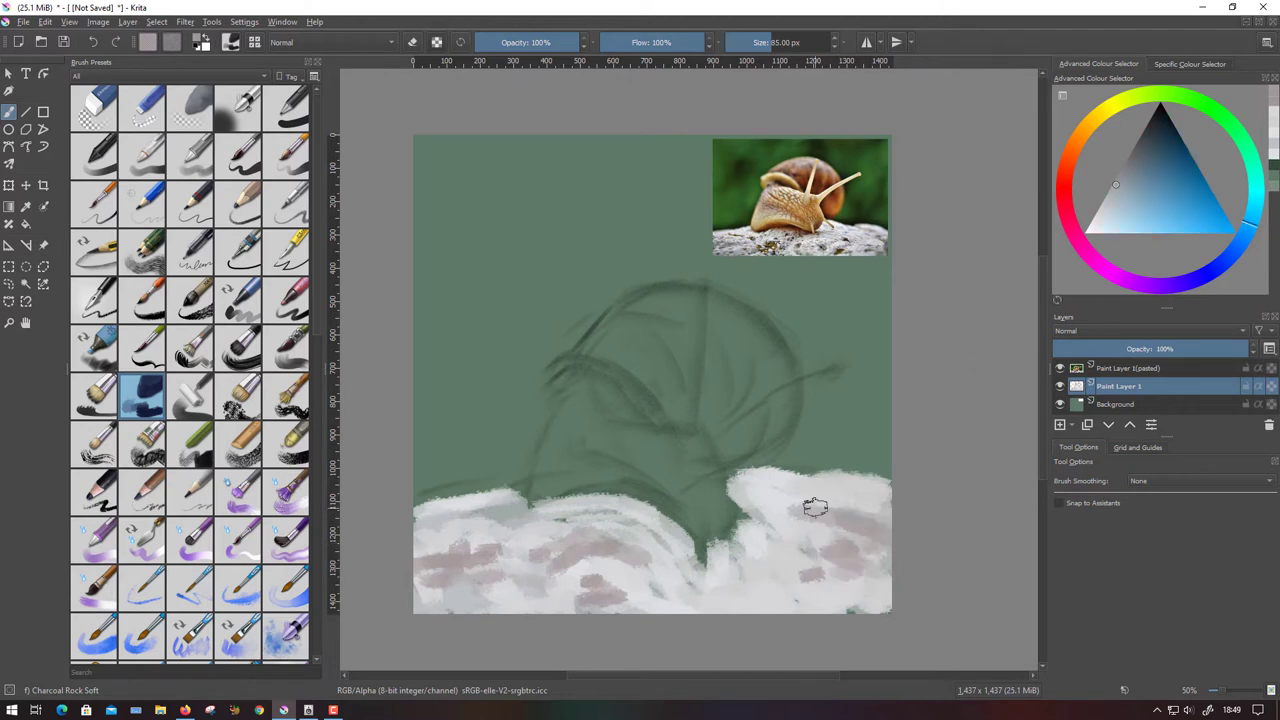
mouse_move(811, 509)
mouse_down()
mouse_move(860, 595)
mouse_move(739, 600)
mouse_move(420, 495)
mouse_up()
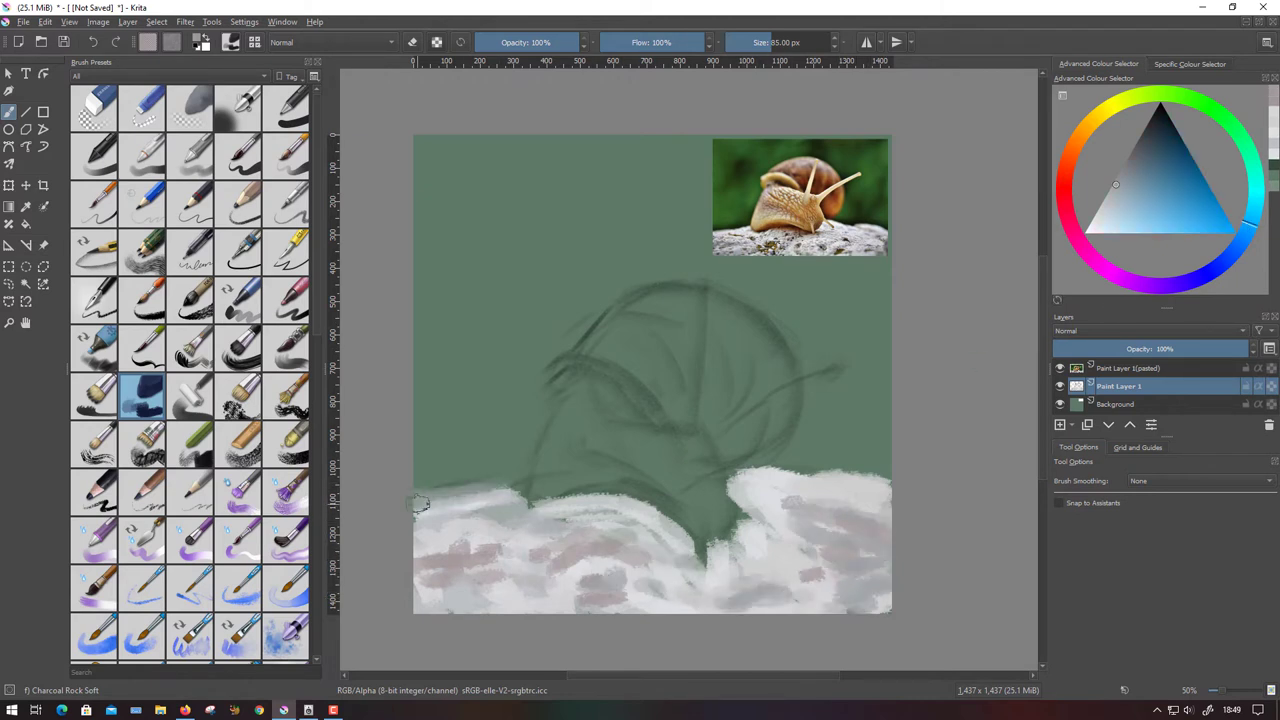
Blend a pale stroke along the rock and paint green foliage on the left middle.
mouse_move(770, 480)
mouse_down()
mouse_move(877, 486)
mouse_move(820, 470)
mouse_up()
ctrl+click(725, 170)
mouse_move(480, 310)
mouse_down()
mouse_move(470, 400)
mouse_move(540, 430)
mouse_move(420, 470)
mouse_up()
drag(450, 420, 450, 320)
Paint dark green patches at the top left and beside the reference photo.
ctrl+click(745, 215)
drag(580, 215, 480, 300)
drag(470, 215, 520, 290)
drag(630, 165, 700, 235)
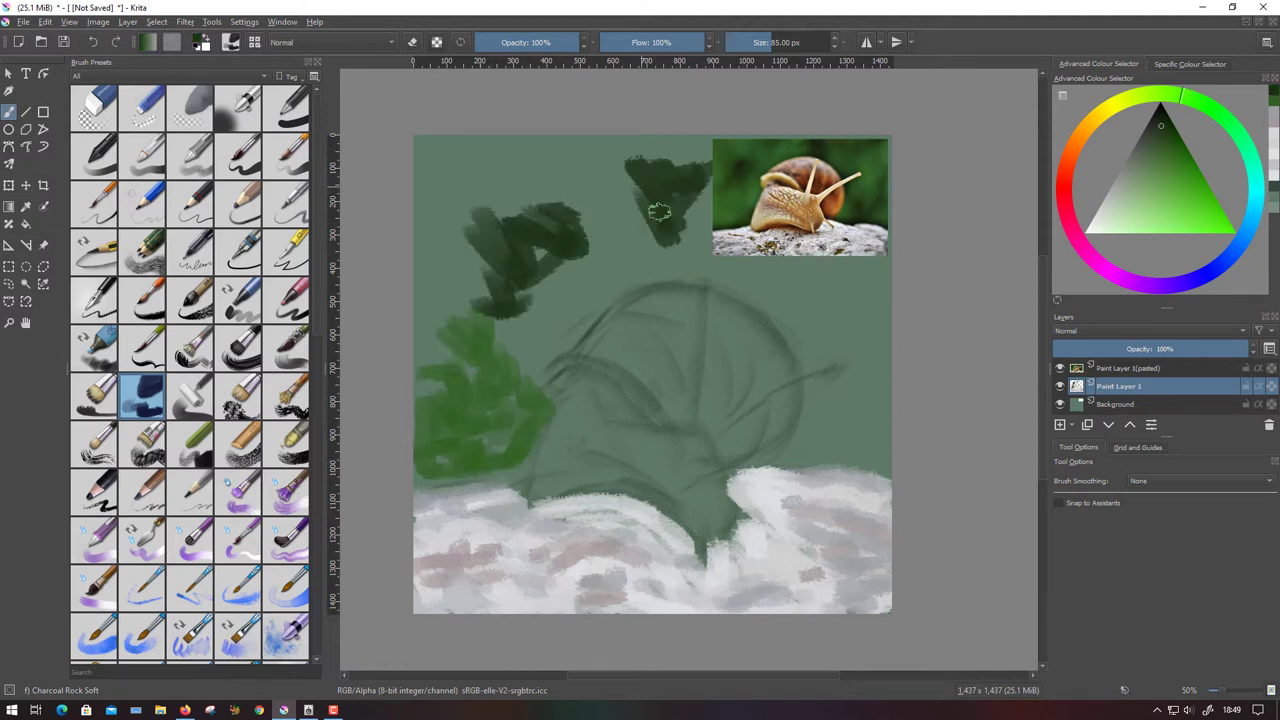
mouse_move(700, 190)
mouse_down()
mouse_move(660, 245)
mouse_move(800, 175)
mouse_up()
With the reference hidden, paint green on the Background layer behind the photo area.
click(1060, 368)
click(1116, 404)
ctrl+click(740, 240)
mouse_move(700, 250)
mouse_down()
mouse_move(870, 150)
mouse_move(880, 225)
mouse_up()
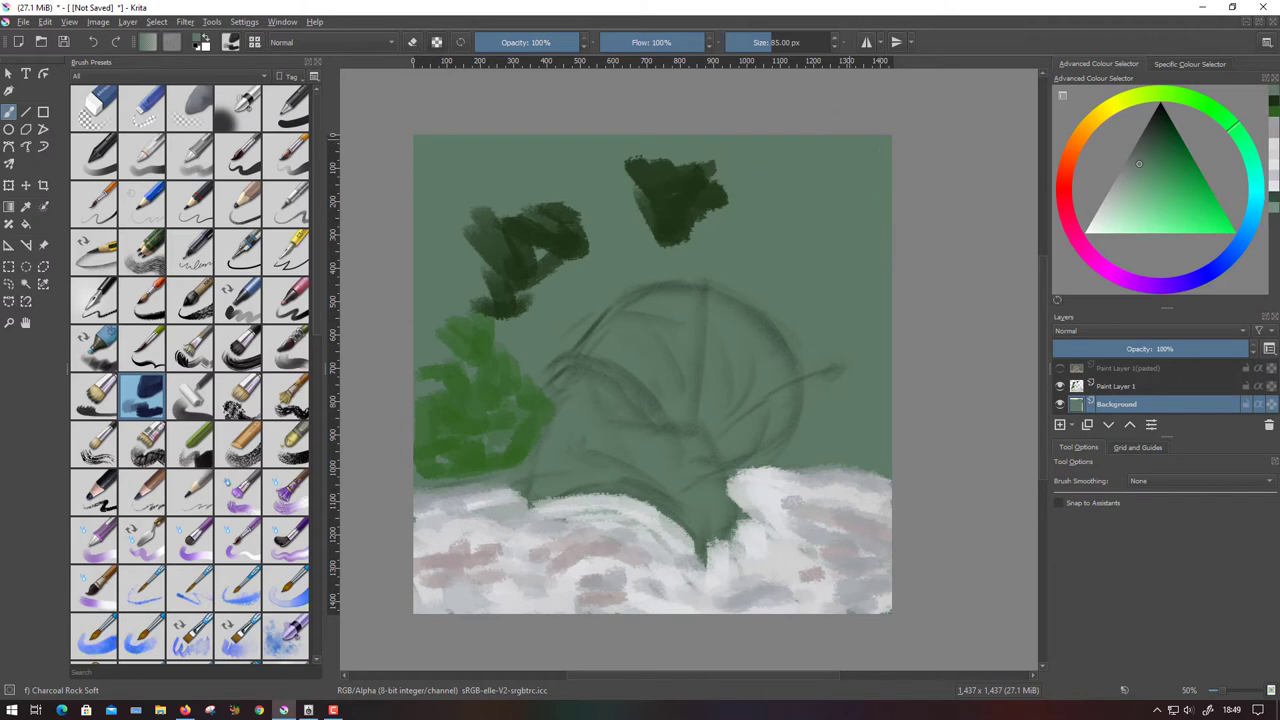
click(1125, 388)
Paint medium green beside the shell and dark grey-green over the top and left side.
ctrl+click(480, 400)
mouse_move(770, 285)
mouse_down()
mouse_move(850, 360)
mouse_move(855, 392)
mouse_move(860, 285)
mouse_up()
drag(440, 170, 490, 310)
drag(620, 170, 880, 340)
drag(500, 150, 870, 350)
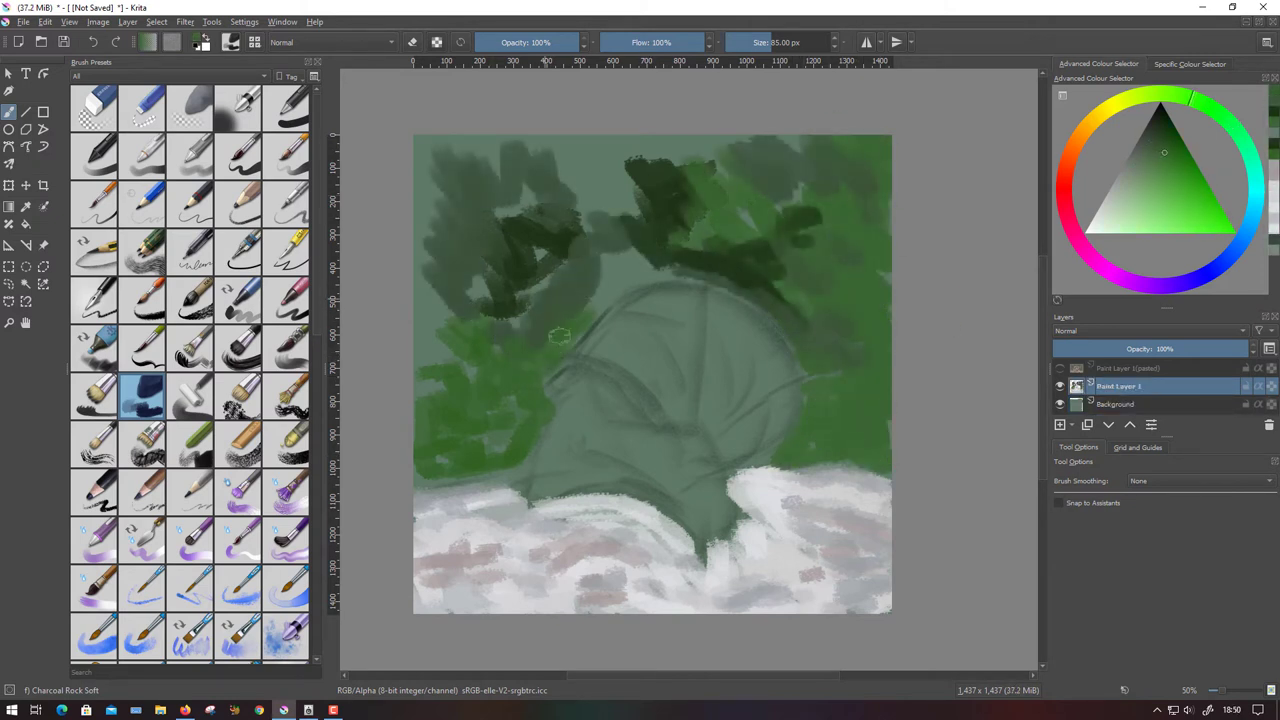
drag(420, 340, 520, 330)
Show the reference photo again and brush mid green over the top-left area.
click(1060, 368)
ctrl+click(755, 190)
drag(600, 145, 570, 185)
drag(520, 140, 610, 190)
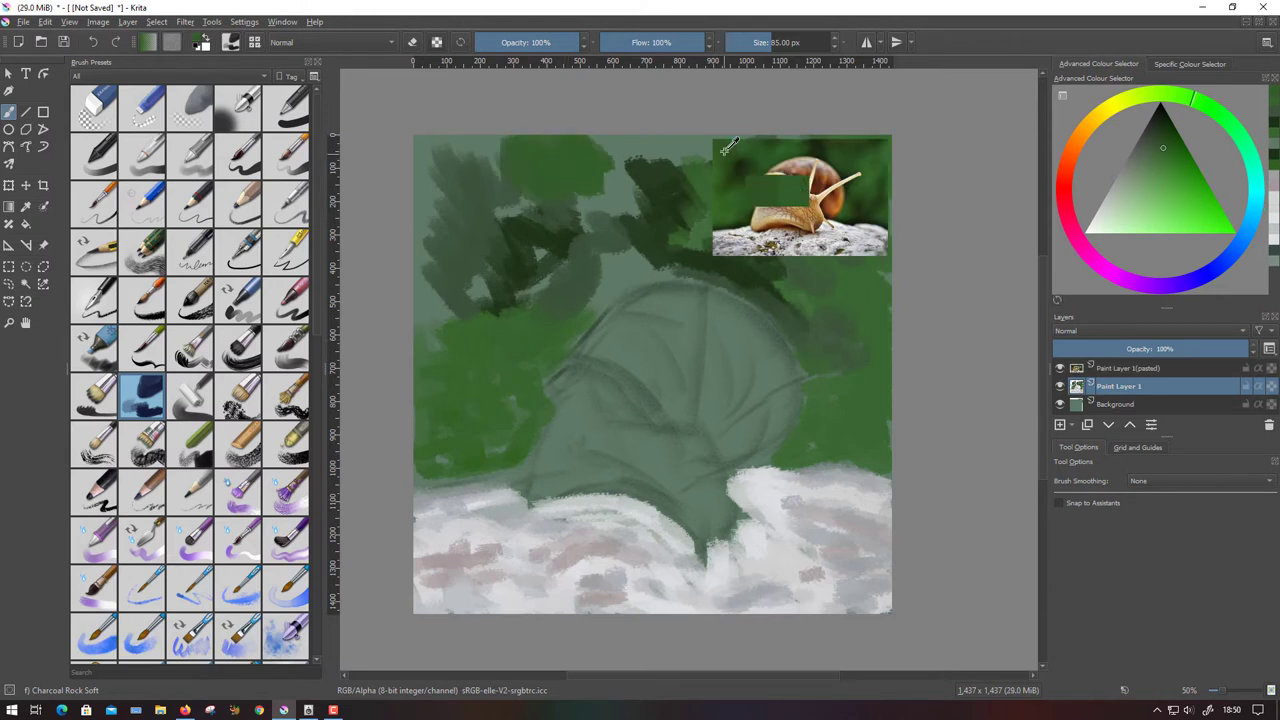
mouse_move(440, 140)
mouse_down()
mouse_move(525, 210)
mouse_move(500, 215)
mouse_up()
Layer darker greens over the upper left and lower left of the background.
ctrl+click(724, 163)
drag(425, 190, 470, 290)
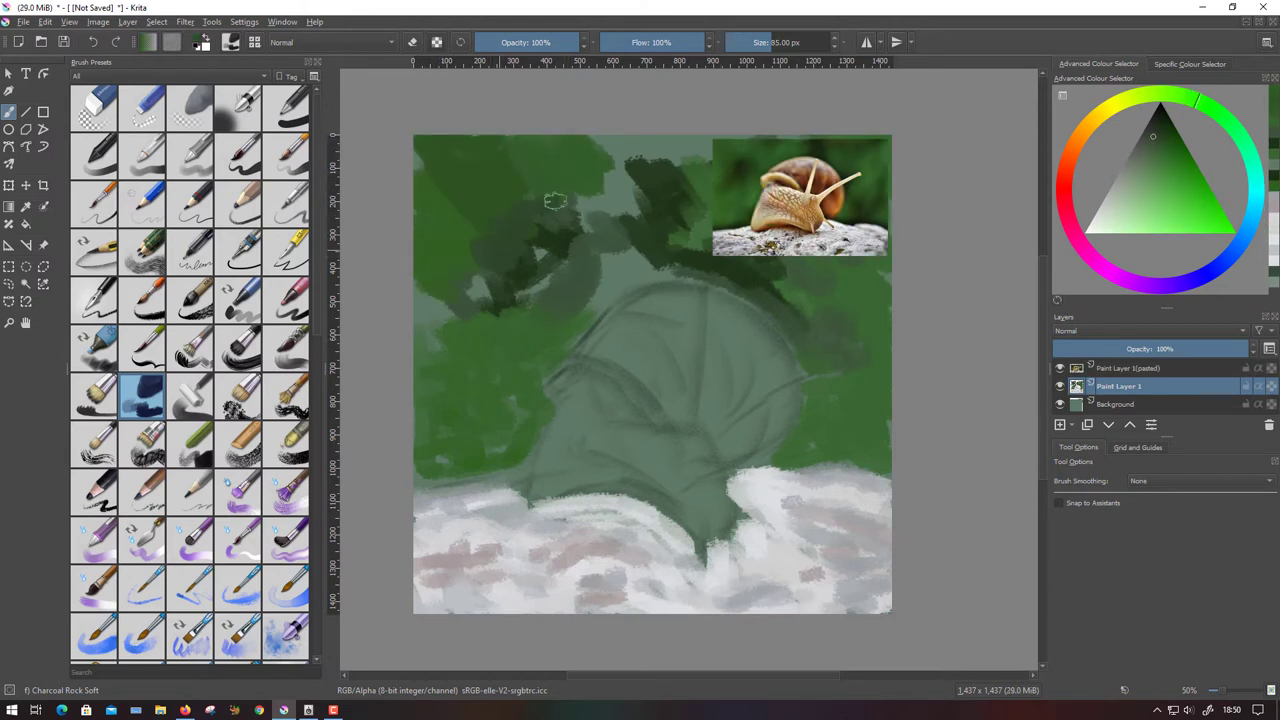
drag(520, 200, 610, 290)
drag(420, 300, 490, 315)
ctrl+click(440, 470)
drag(545, 425, 510, 470)
drag(420, 490, 530, 460)
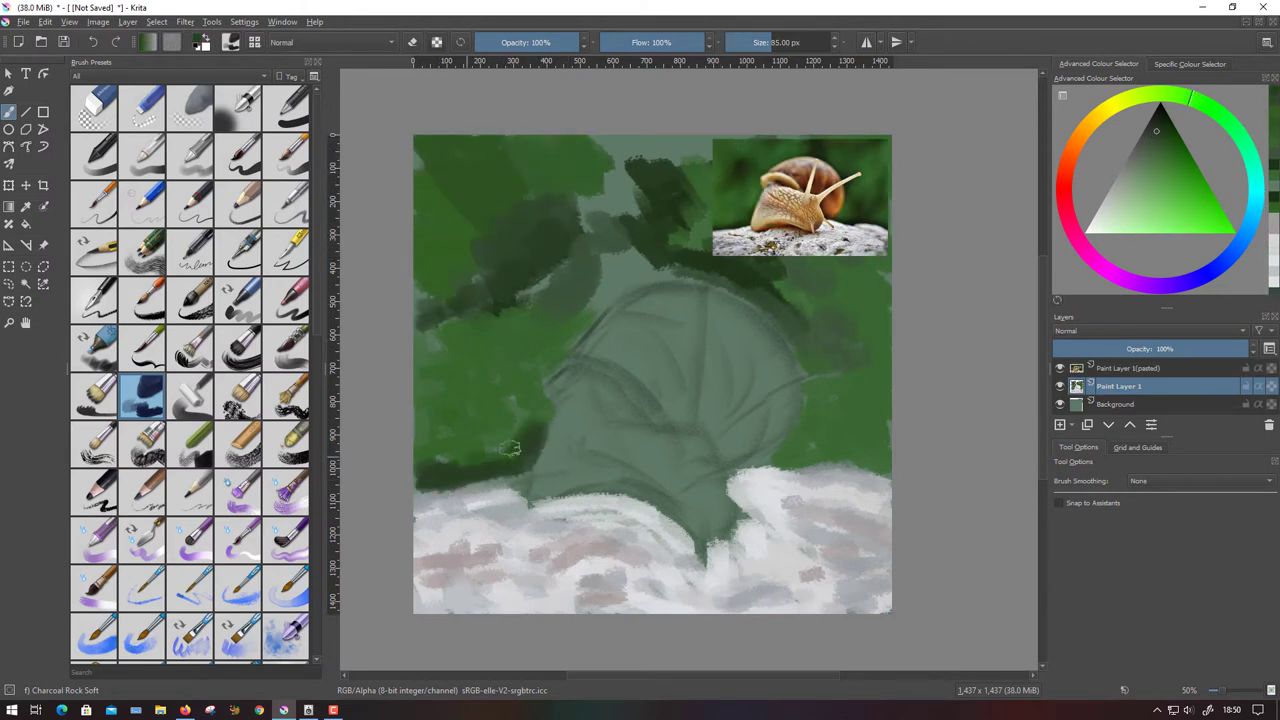
mouse_move(420, 460)
mouse_down()
mouse_move(530, 430)
mouse_move(443, 437)
mouse_up()
Add dark green in the upper middle and start the snail's body in tan.
ctrl+click(443, 437)
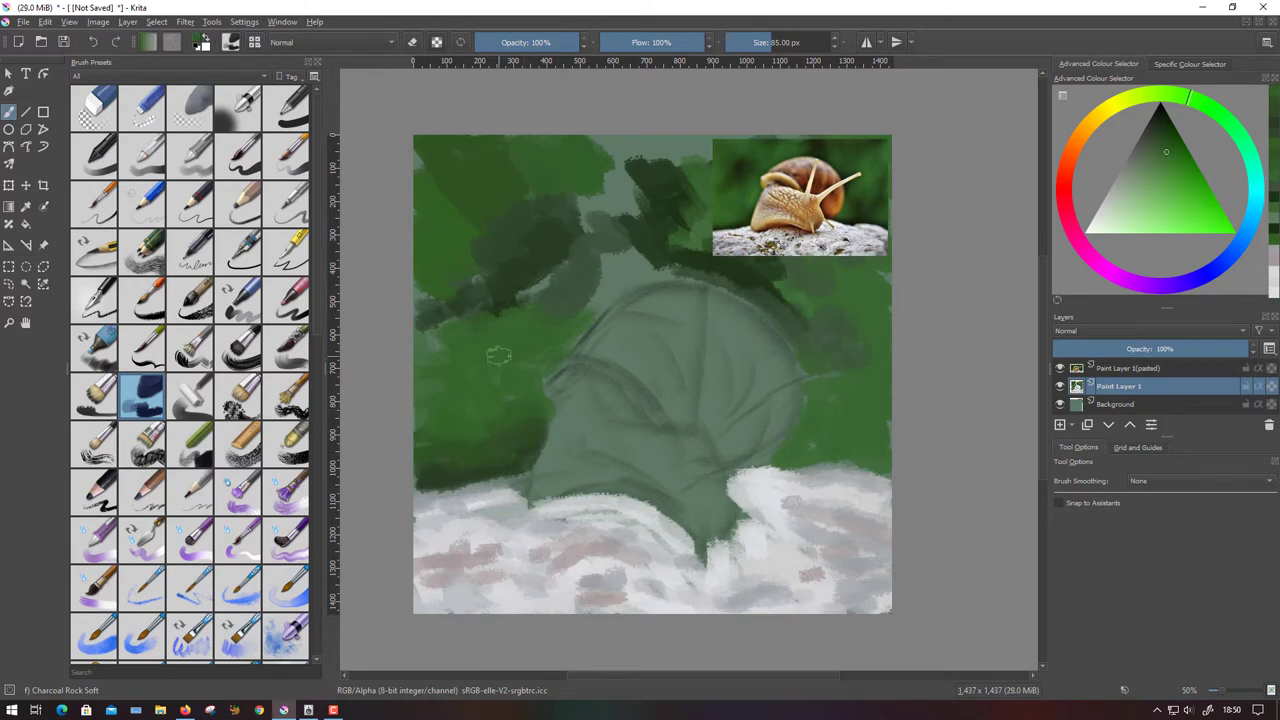
drag(585, 145, 710, 220)
drag(600, 300, 665, 250)
ctrl+click(775, 210)
mouse_move(585, 400)
mouse_down()
mouse_move(540, 470)
mouse_move(575, 478)
mouse_up()
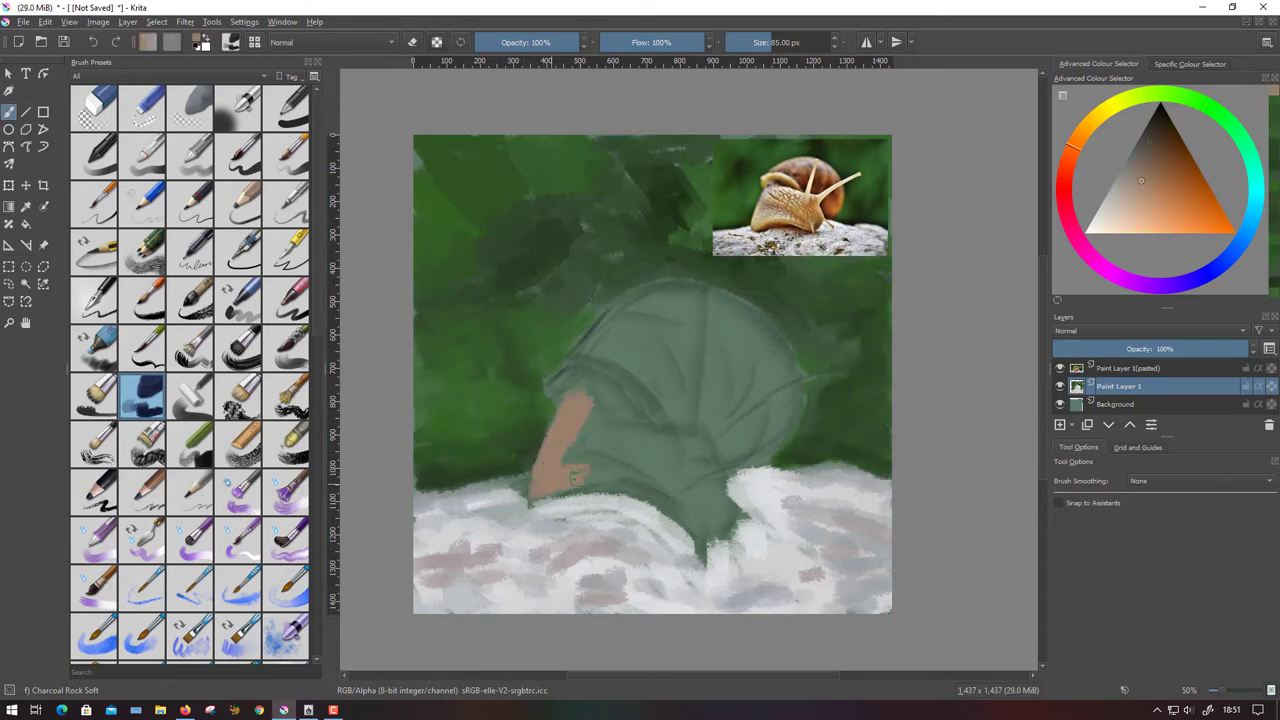
Extend brown along the shell's bottom edge and fill more of the shell.
ctrl+click(575, 478)
mouse_move(590, 425)
mouse_down()
mouse_move(740, 503)
mouse_move(715, 465)
mouse_move(665, 440)
mouse_move(700, 490)
mouse_move(605, 402)
mouse_move(690, 475)
mouse_up()
ctrl+click(839, 215)
mouse_move(640, 360)
mouse_down()
mouse_move(675, 395)
mouse_move(590, 345)
mouse_move(625, 300)
mouse_move(785, 345)
mouse_move(760, 452)
mouse_move(765, 400)
mouse_move(680, 420)
mouse_move(700, 360)
mouse_move(692, 328)
mouse_move(770, 420)
mouse_move(690, 318)
mouse_move(580, 365)
mouse_move(720, 420)
mouse_move(620, 335)
mouse_up()
Shade the shell's upper left dark brown, lighten its edges, and darken the lower-right edge in redder brown.
ctrl+click(800, 185)
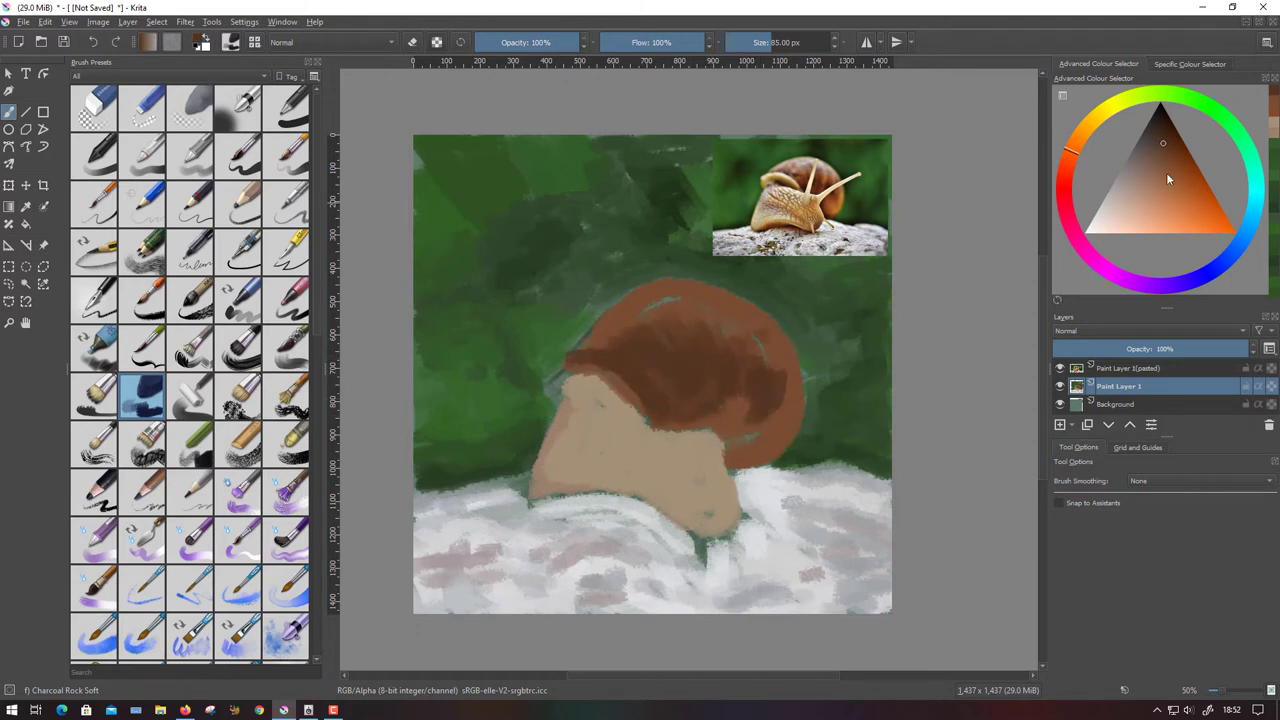
drag(1166, 172, 1143, 175)
mouse_move(775, 450)
mouse_down()
mouse_move(785, 380)
mouse_move(770, 380)
mouse_move(770, 345)
mouse_up()
mouse_move(600, 345)
mouse_down()
mouse_move(730, 290)
mouse_move(750, 300)
mouse_move(680, 300)
mouse_move(755, 316)
mouse_up()
ctrl+click(823, 203)
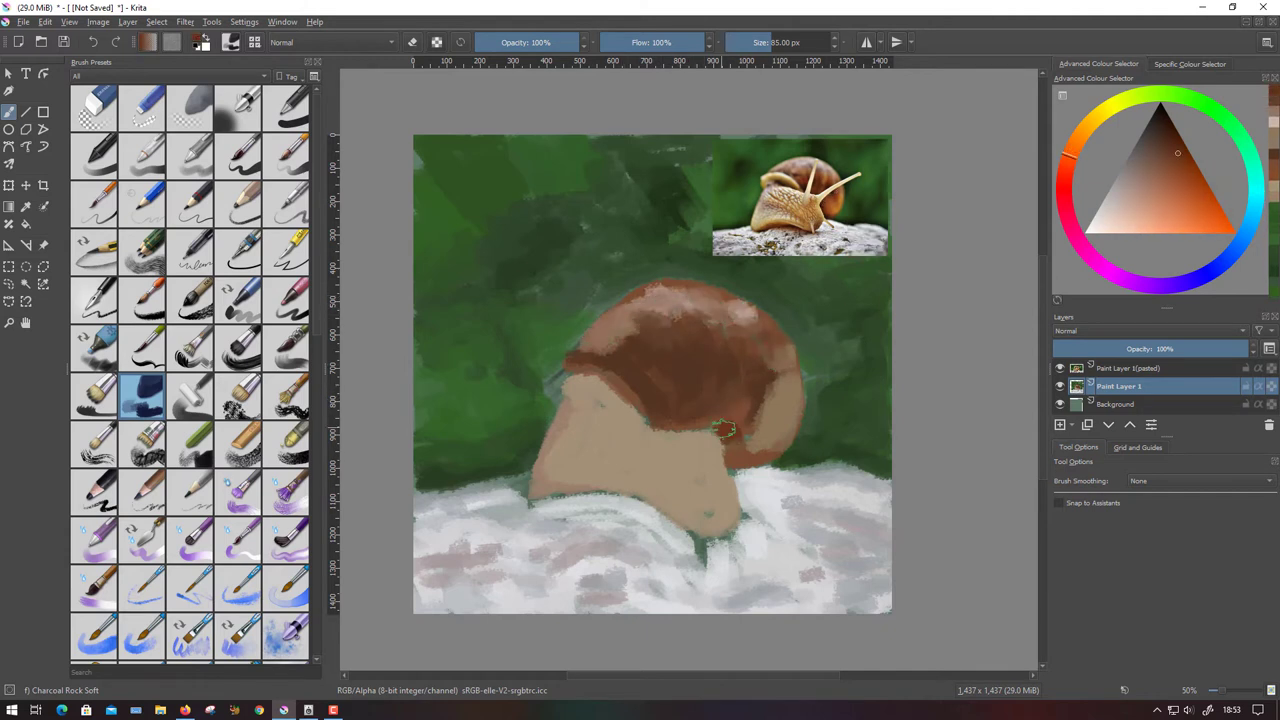
drag(712, 420, 745, 460)
mouse_move(685, 420)
mouse_down()
mouse_move(750, 437)
mouse_move(775, 370)
mouse_up()
Tone down the orange patch with brown and add a beige stroke on the shell front.
ctrl+click(752, 440)
ctrl+click(765, 395)
drag(745, 420, 740, 355)
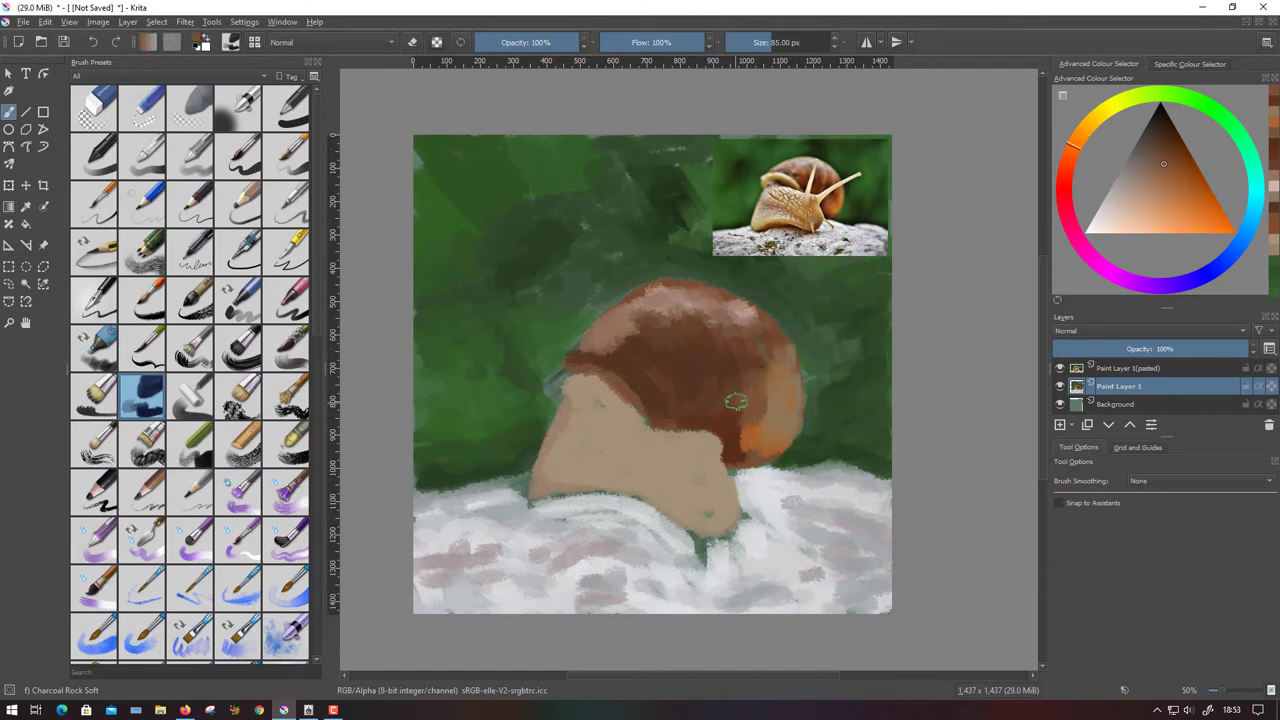
ctrl+click(805, 212)
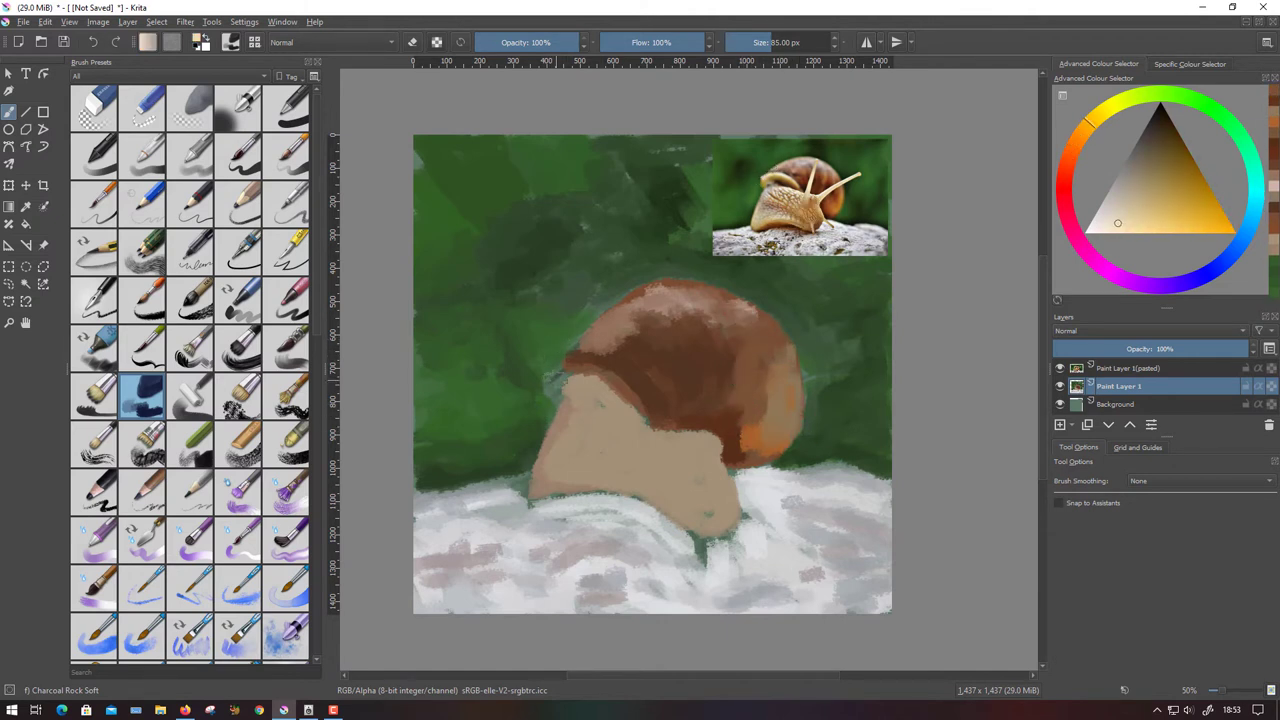
mouse_move(590, 360)
mouse_down()
mouse_move(548, 382)
mouse_move(600, 362)
mouse_move(662, 418)
mouse_up()
Paint dark brown along the beige band and repaint the snail's body orange-brown.
ctrl+click(814, 217)
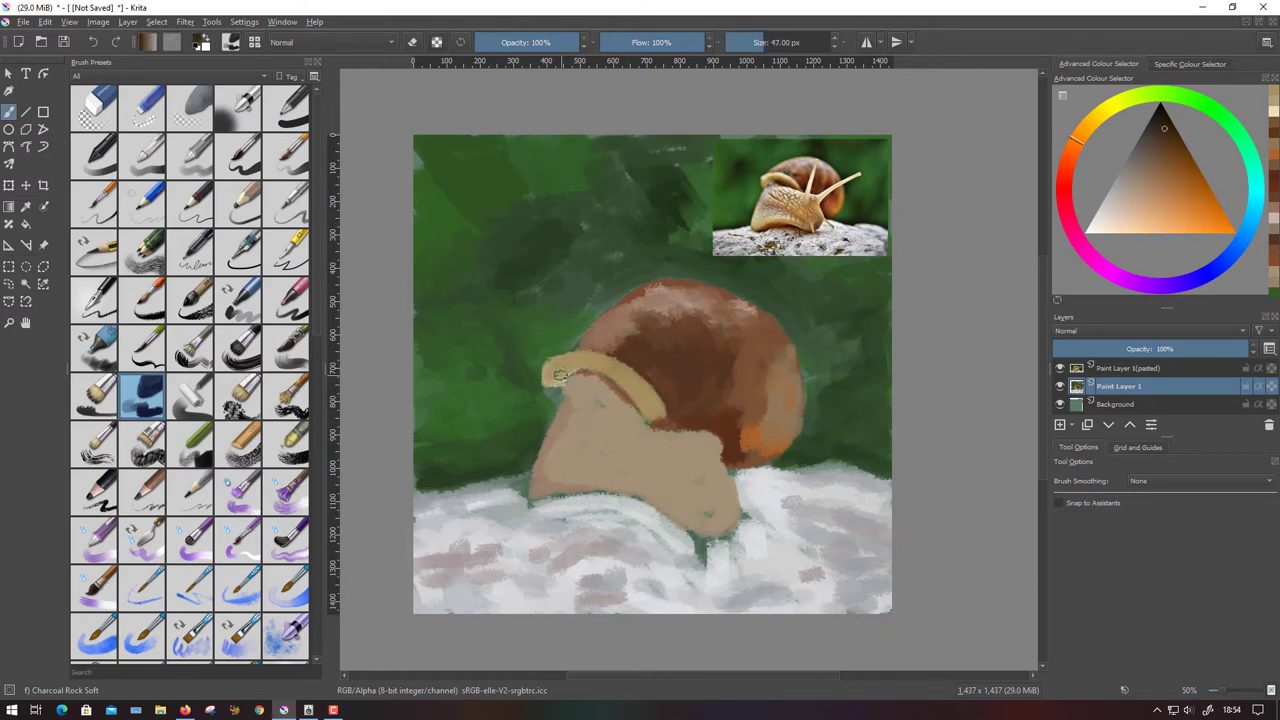
drag(561, 375, 618, 378)
ctrl+click(618, 378)
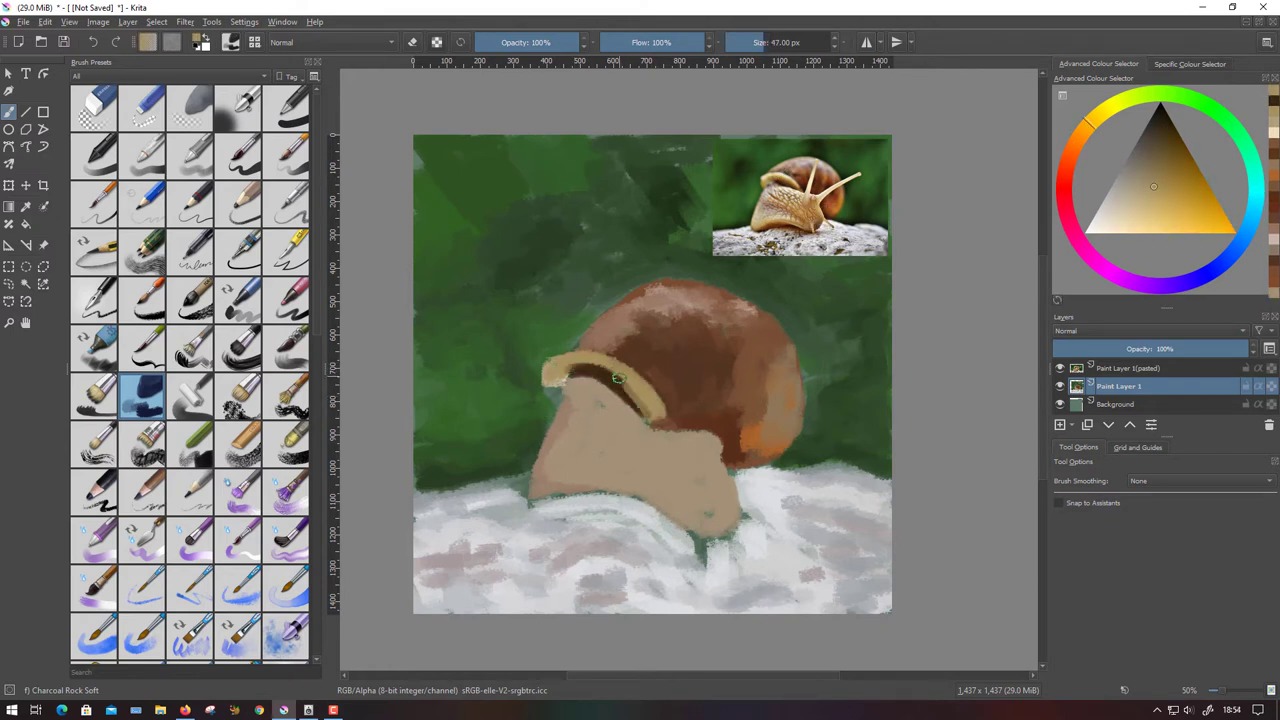
ctrl+click(537, 373)
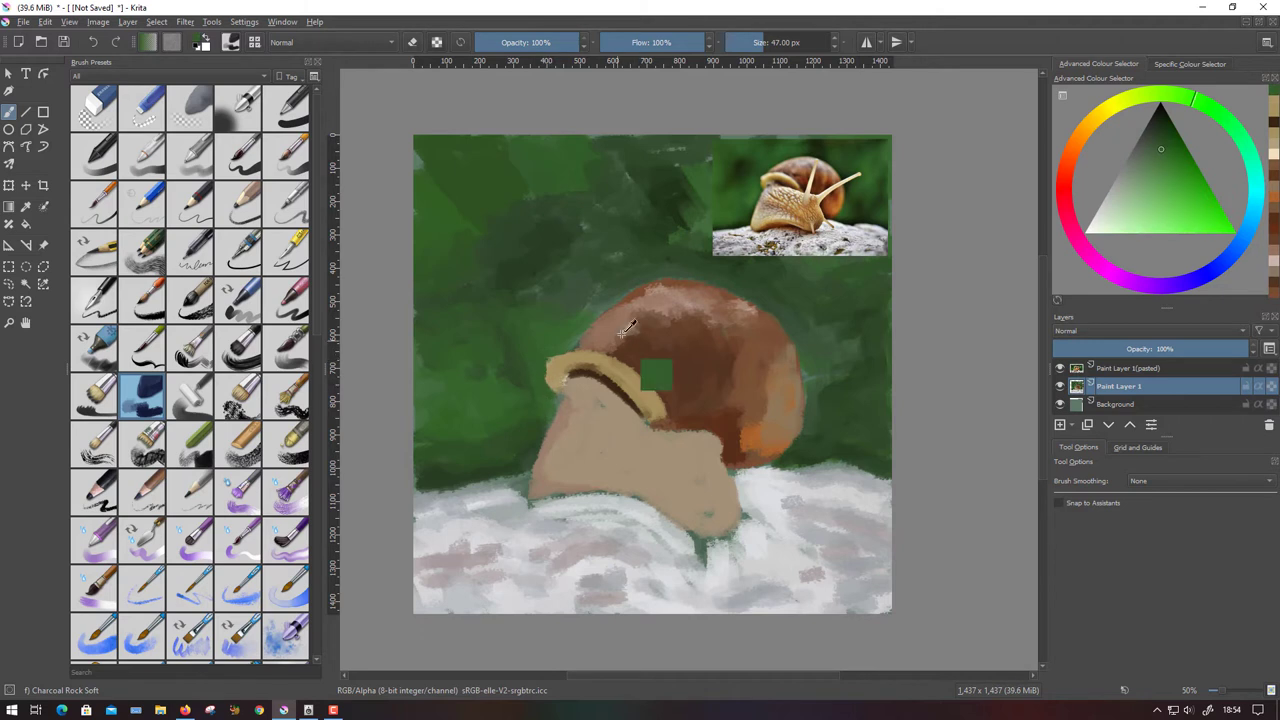
ctrl+click(582, 340)
mouse_move(718, 522)
mouse_down()
mouse_move(700, 478)
mouse_move(595, 482)
mouse_move(576, 410)
mouse_up()
Pick tan, brown, pale grey-cyan and near-white tones for body mottling and rock detail.
ctrl+click(570, 415)
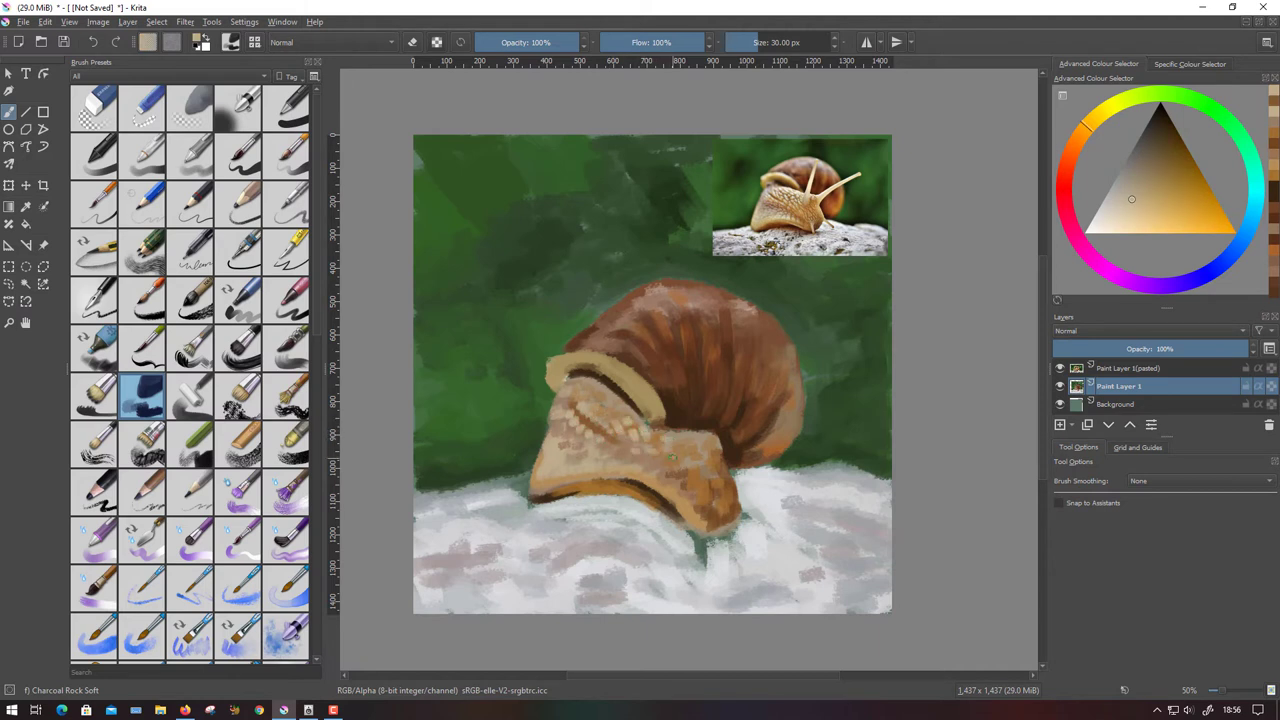
ctrl+click(631, 467)
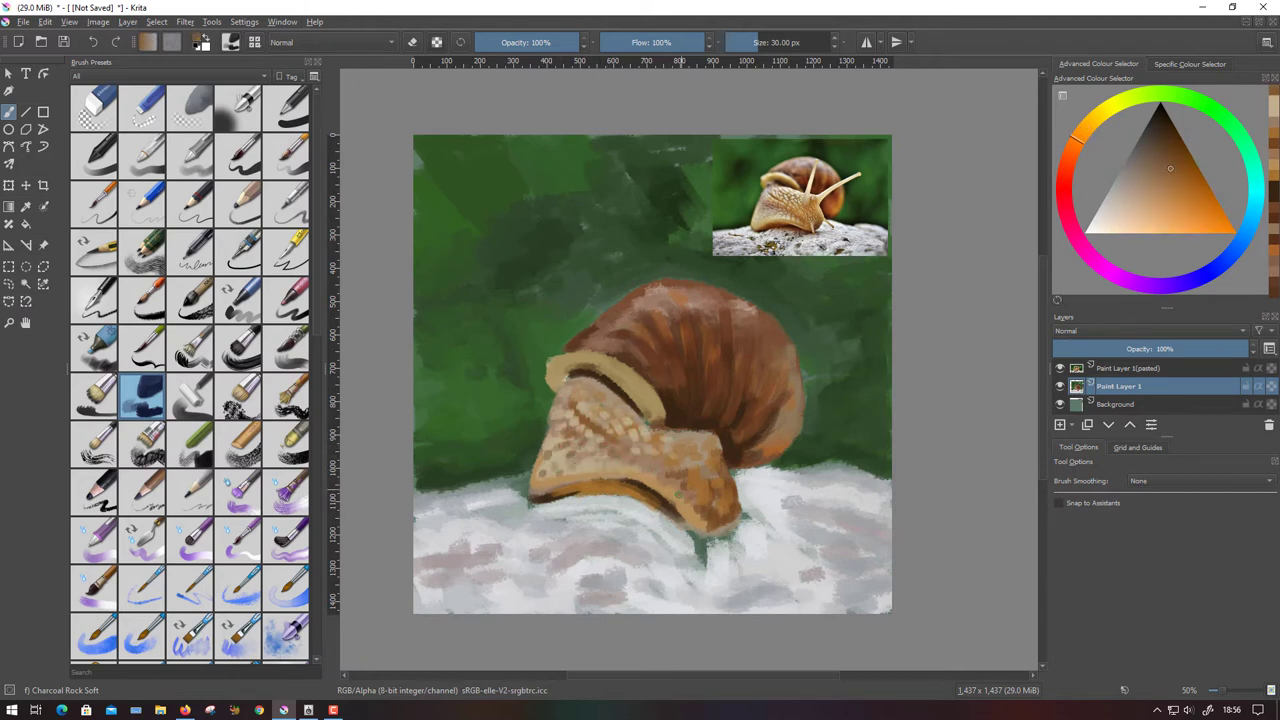
ctrl+click(630, 498)
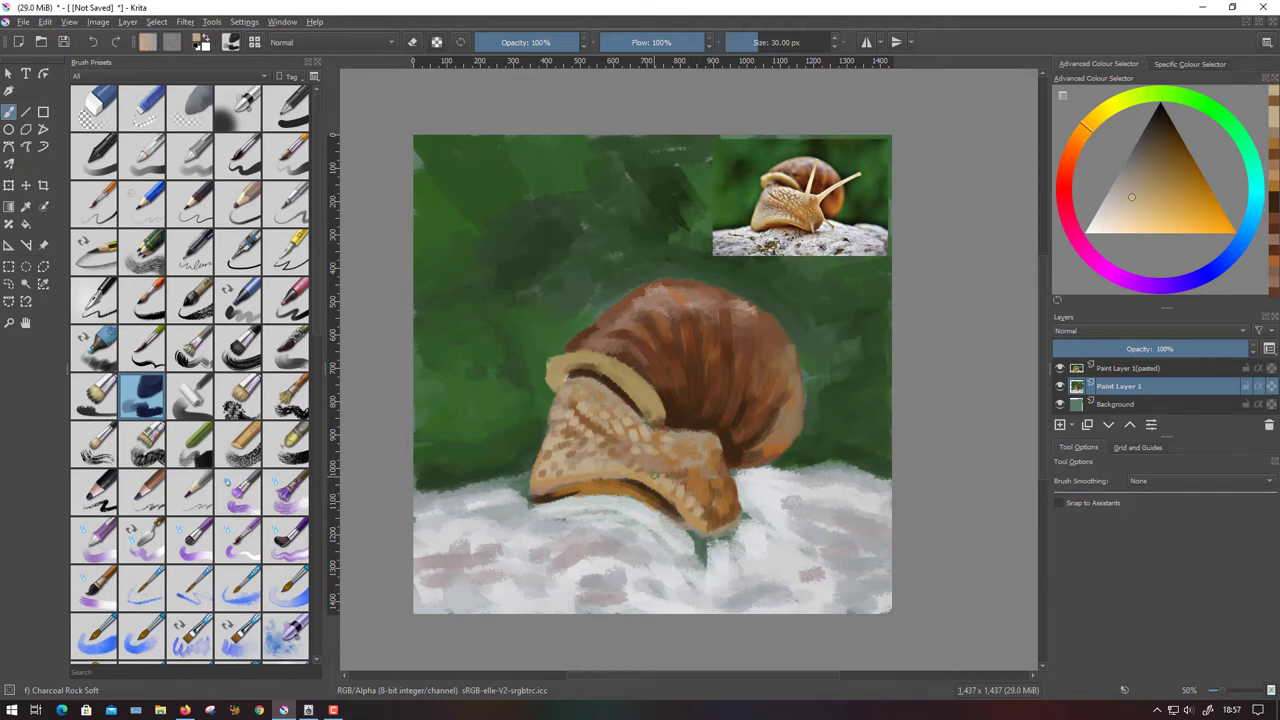
ctrl+click(828, 238)
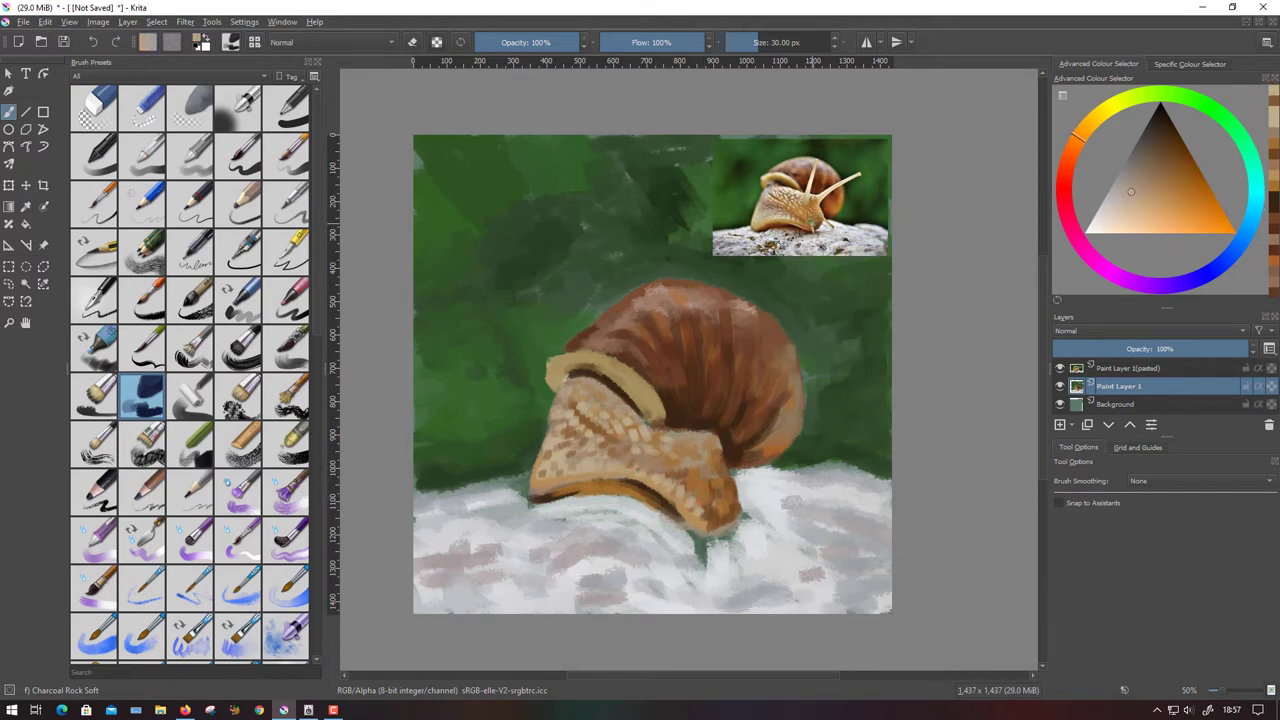
ctrl+click(709, 513)
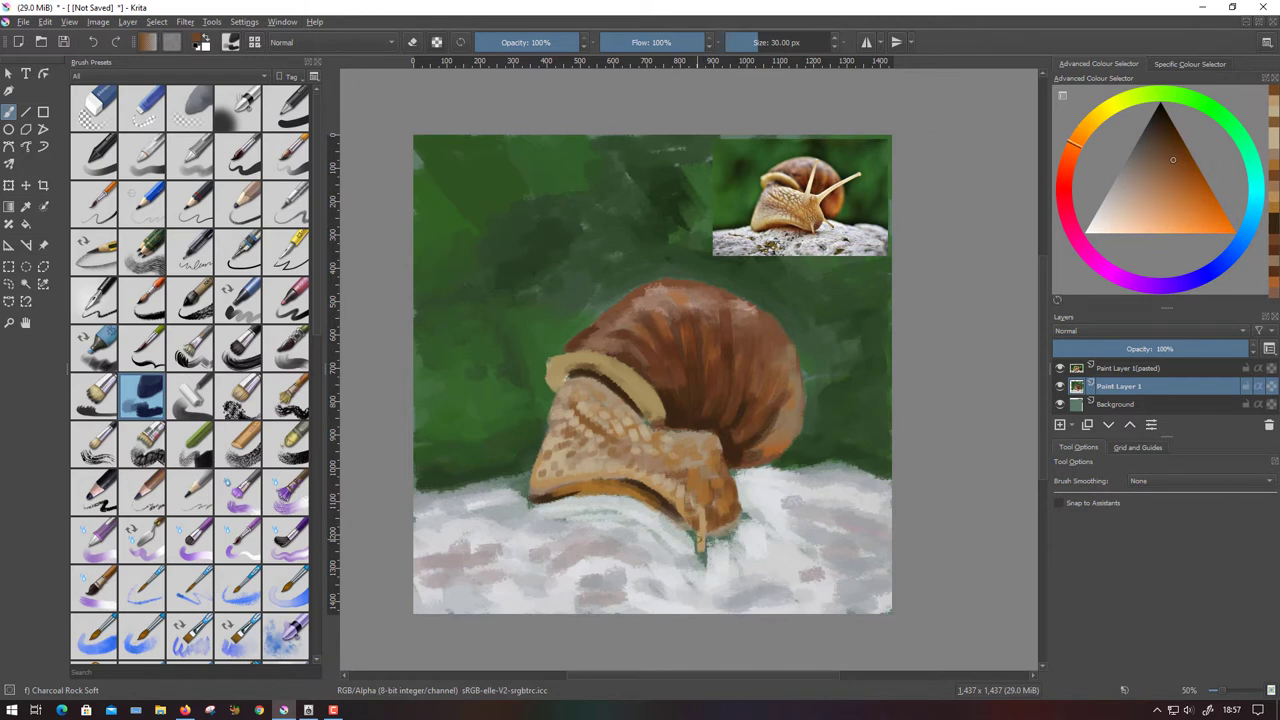
ctrl+click(692, 537)
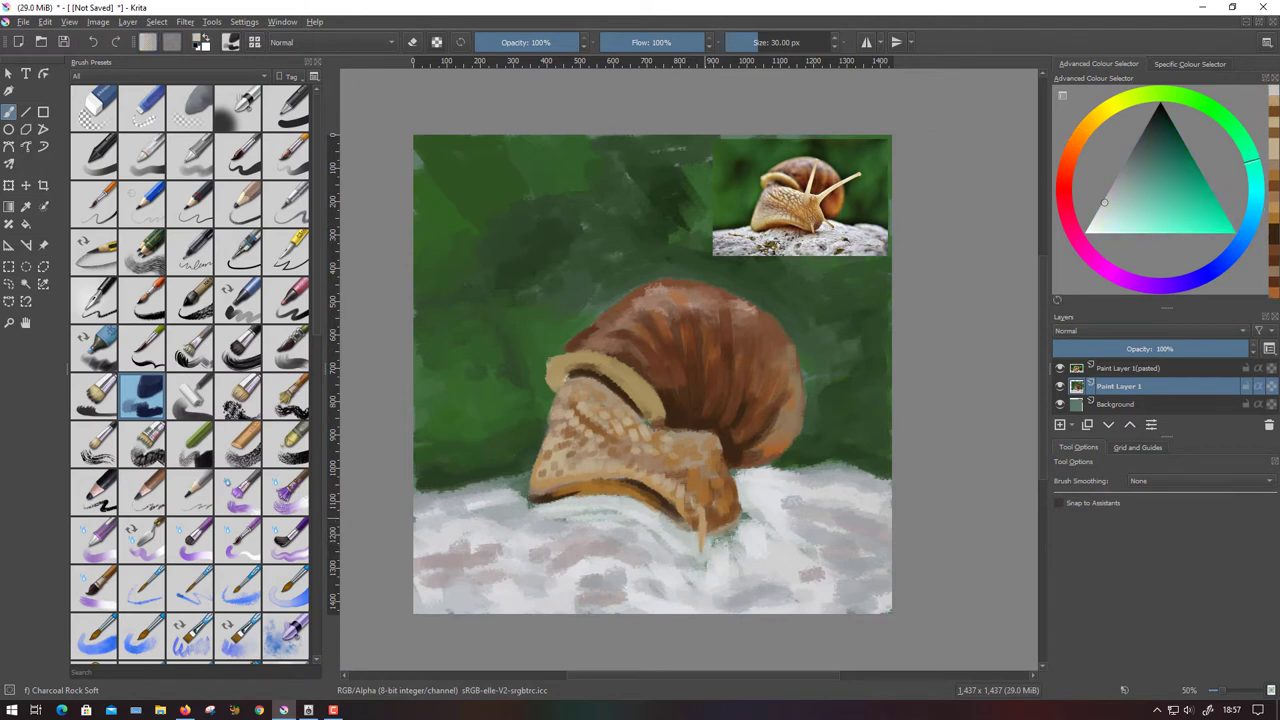
ctrl+click(743, 527)
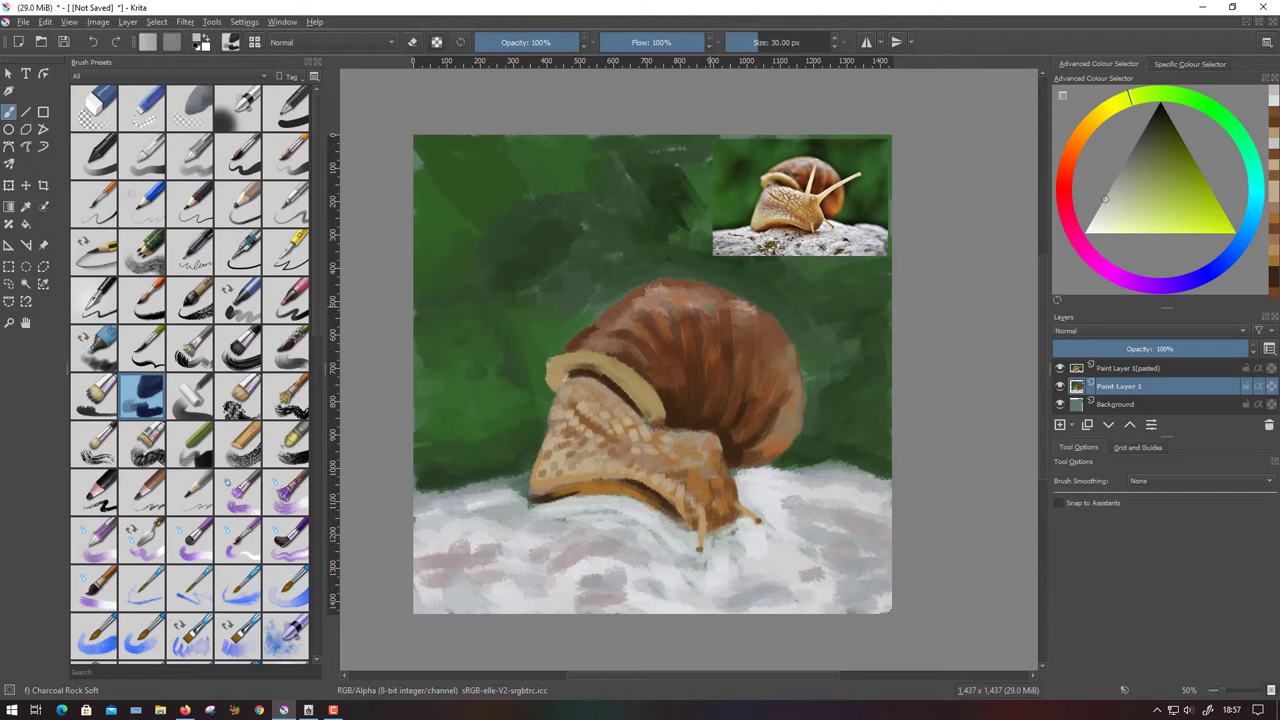
ctrl+click(716, 435)
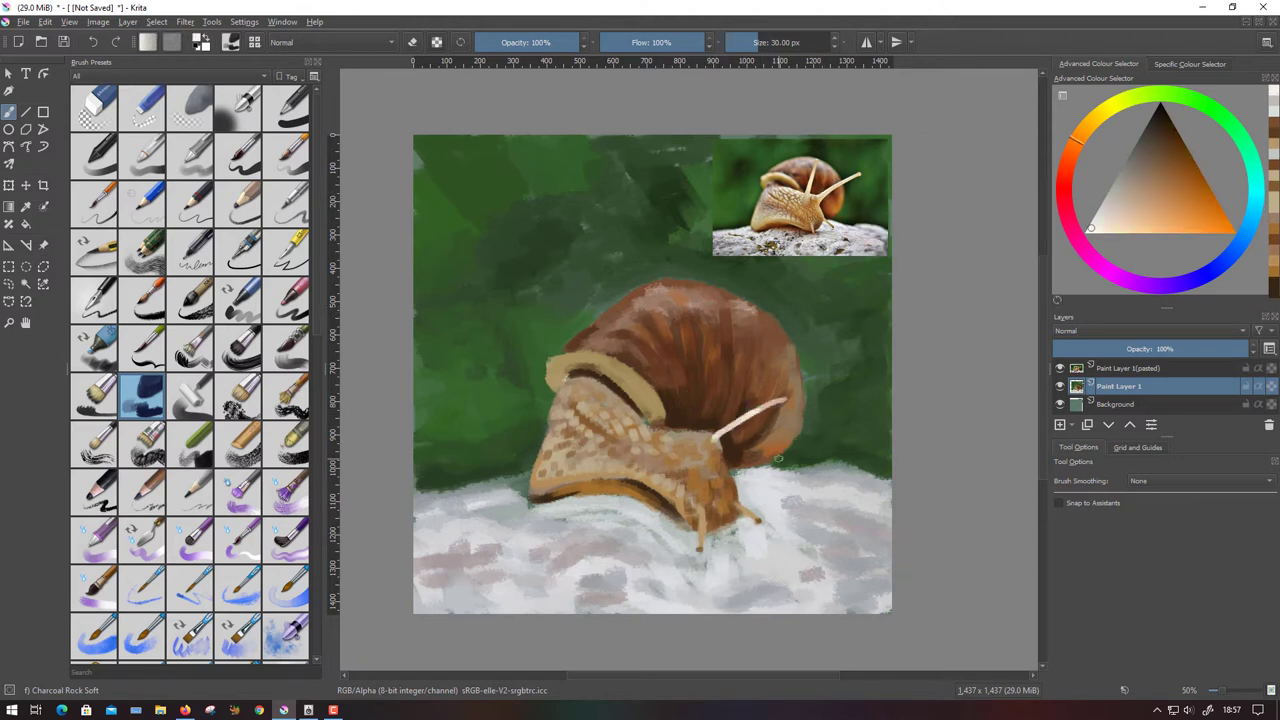
On a new Paint Layer 2, lengthen the right antenna and dab light beige on the shell.
key(Insert)
mouse_move(822, 366)
mouse_down()
mouse_move(712, 437)
mouse_move(800, 386)
mouse_move(776, 396)
mouse_up()
ctrl+click(727, 432)
ctrl+click(866, 170)
ctrl+click(803, 190)
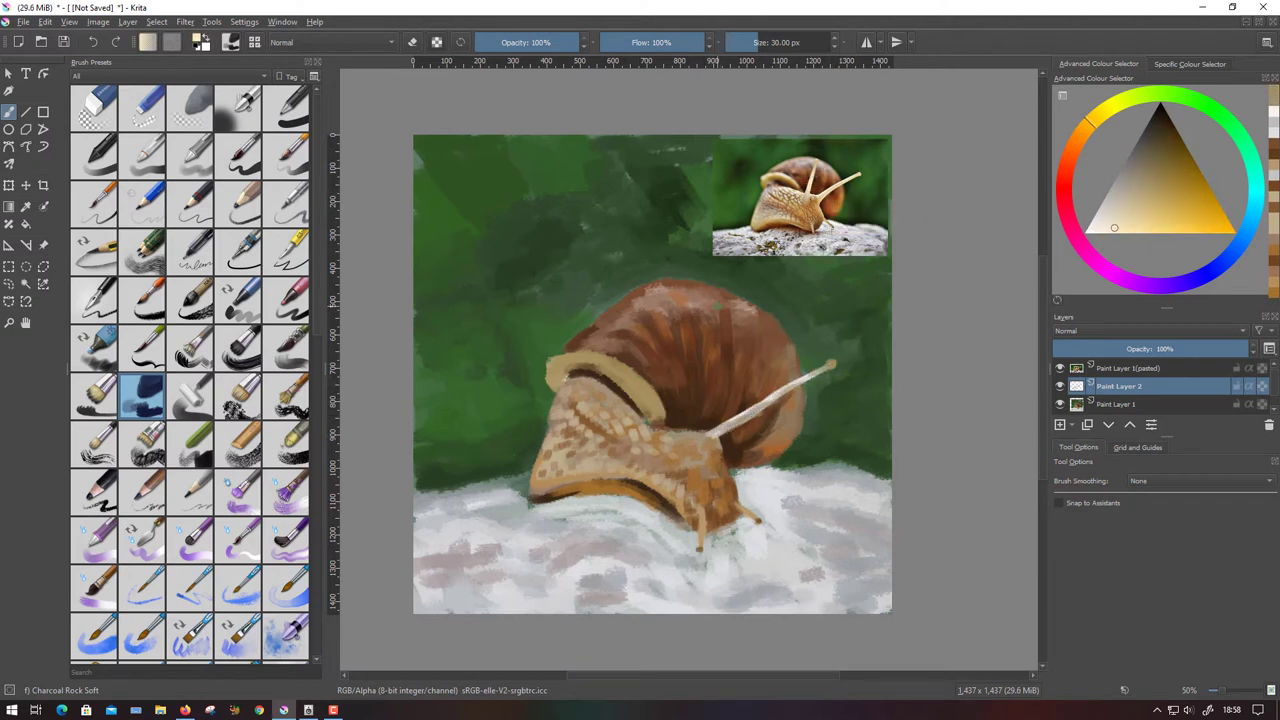
mouse_move(717, 304)
mouse_down()
mouse_move(688, 399)
mouse_move(690, 452)
mouse_move(690, 414)
mouse_up()
Repaint the antenna stem and base in darker orange-brown tones.
ctrl+click(703, 353)
ctrl+click(745, 485)
ctrl+click(693, 440)
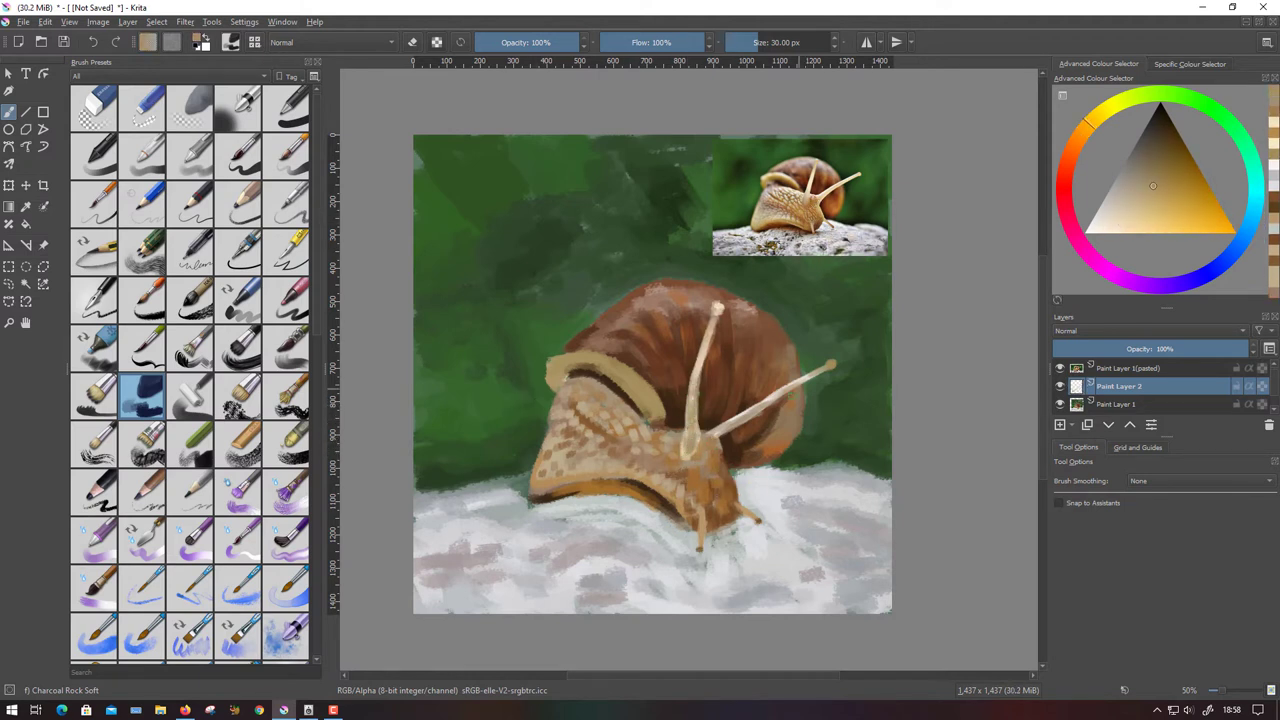
ctrl+click(697, 539)
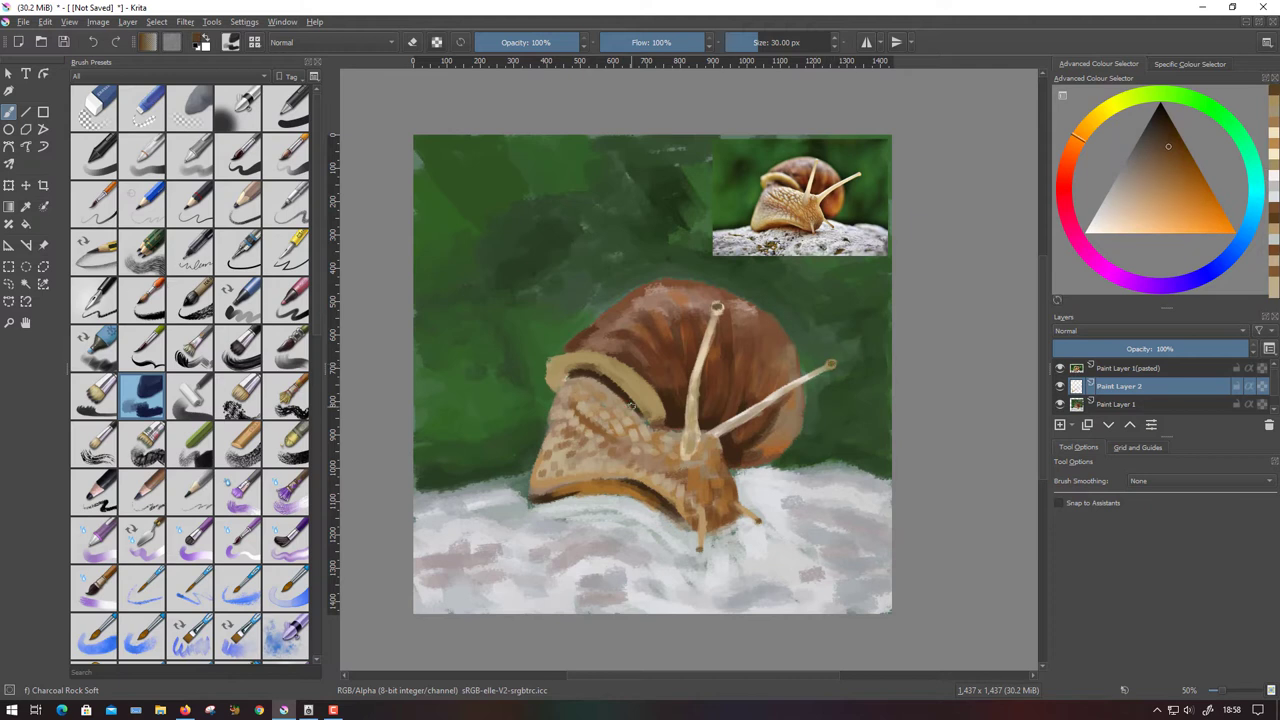
ctrl+click(659, 412)
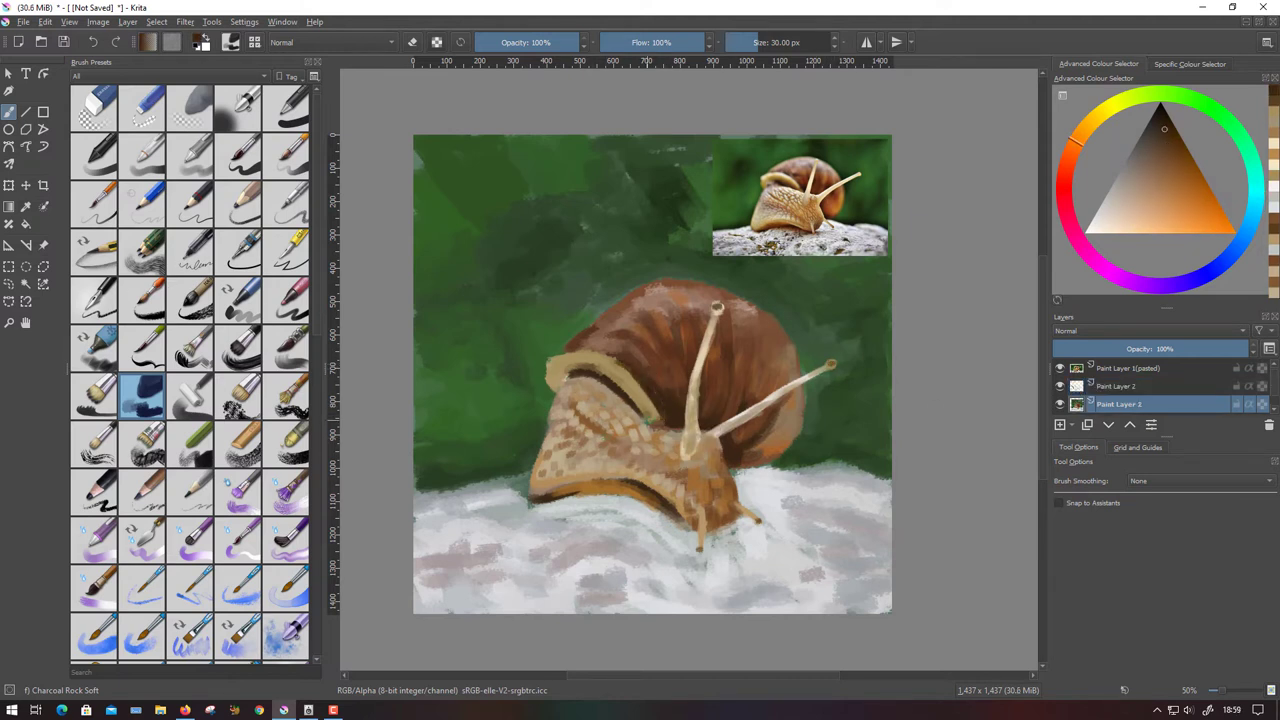
Return to Paint Layer 1 and sample greyer, saturated and orange browns plus beige.
key(Page_Down)
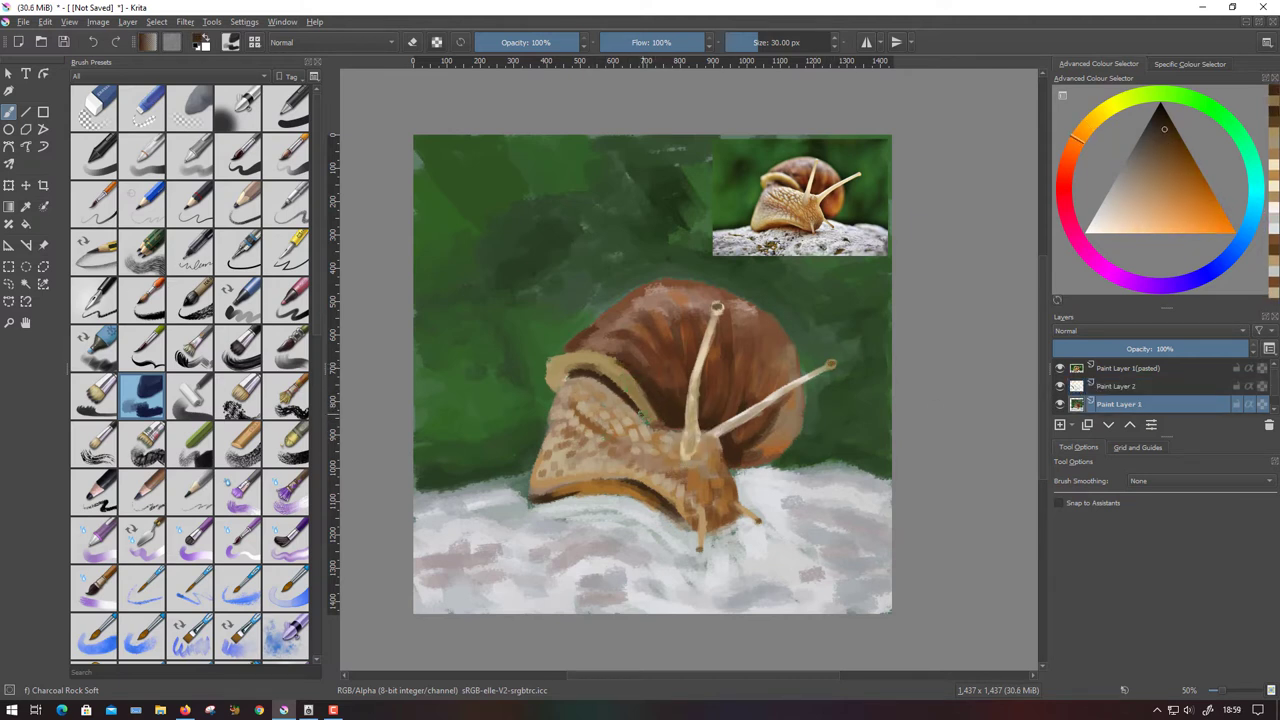
ctrl+click(652, 422)
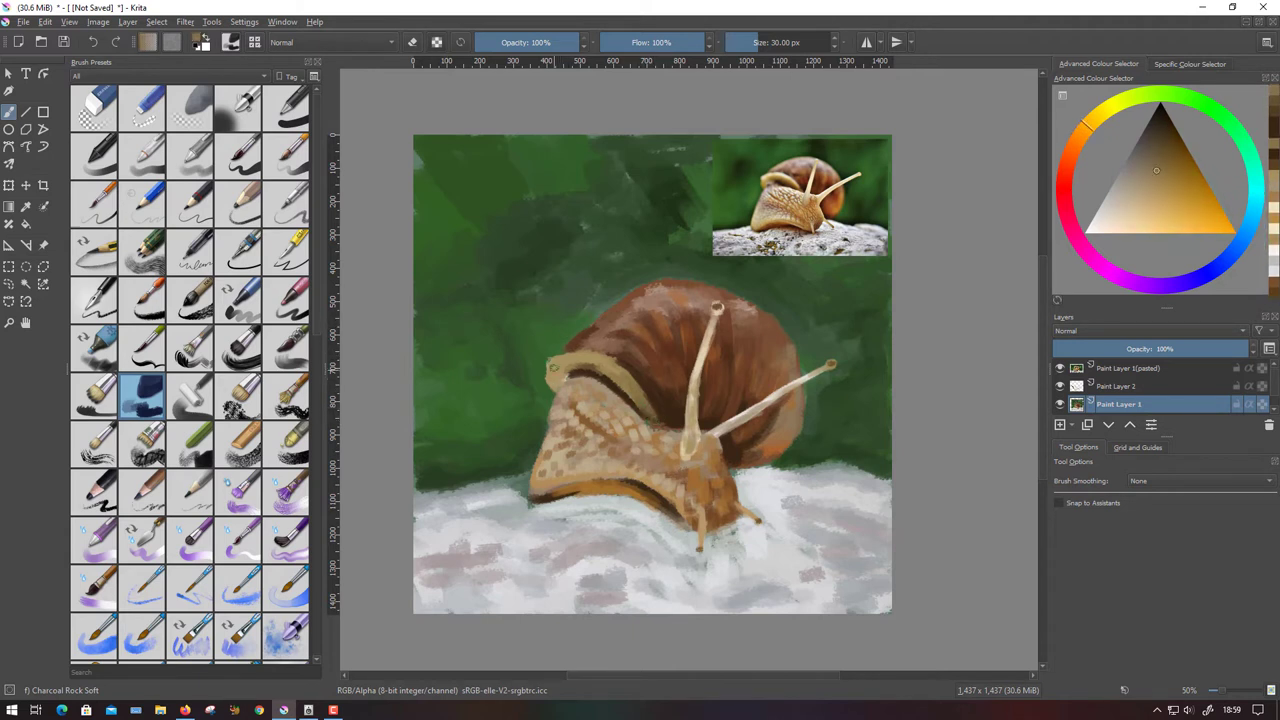
ctrl+click(563, 378)
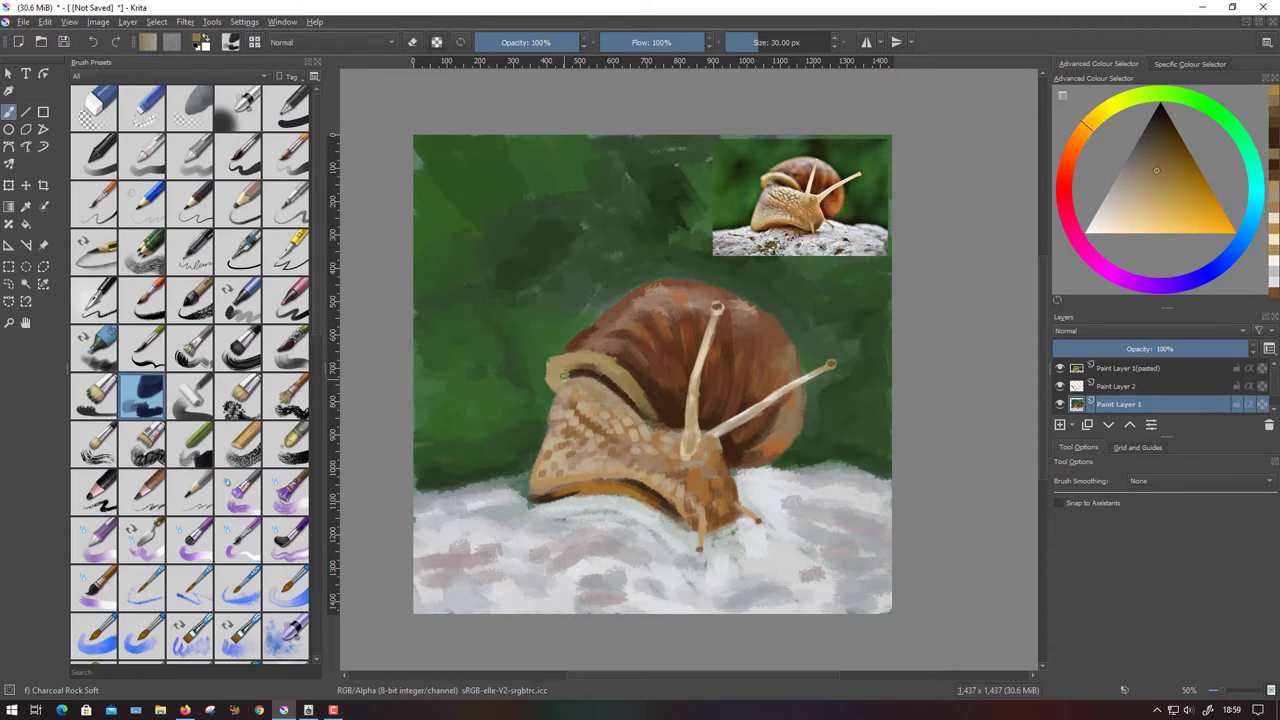
ctrl+click(565, 371)
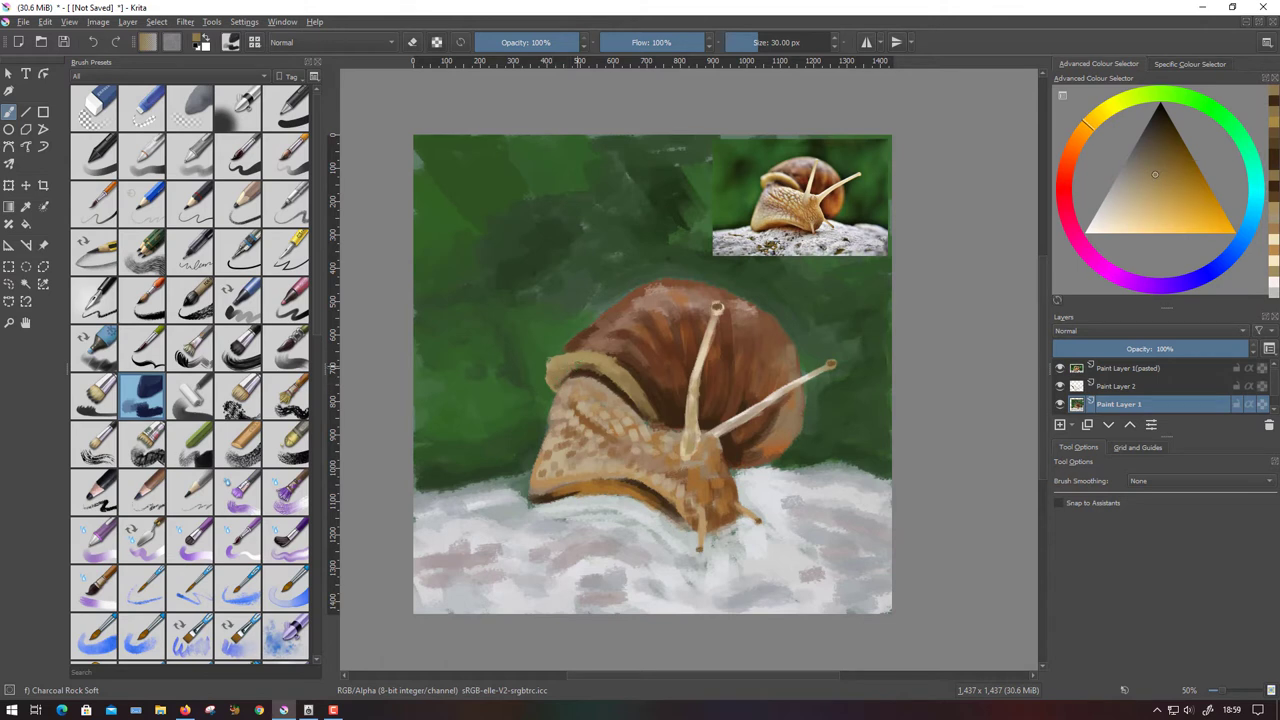
ctrl+click(740, 410)
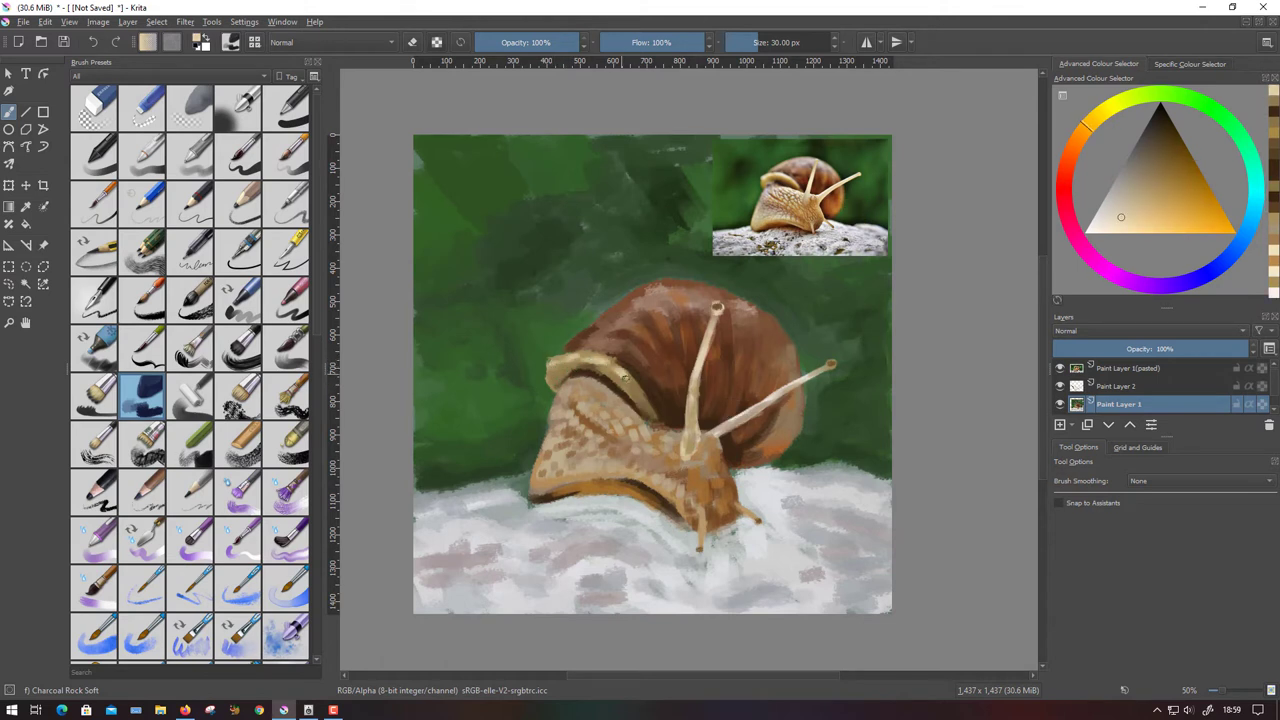
ctrl+click(603, 356)
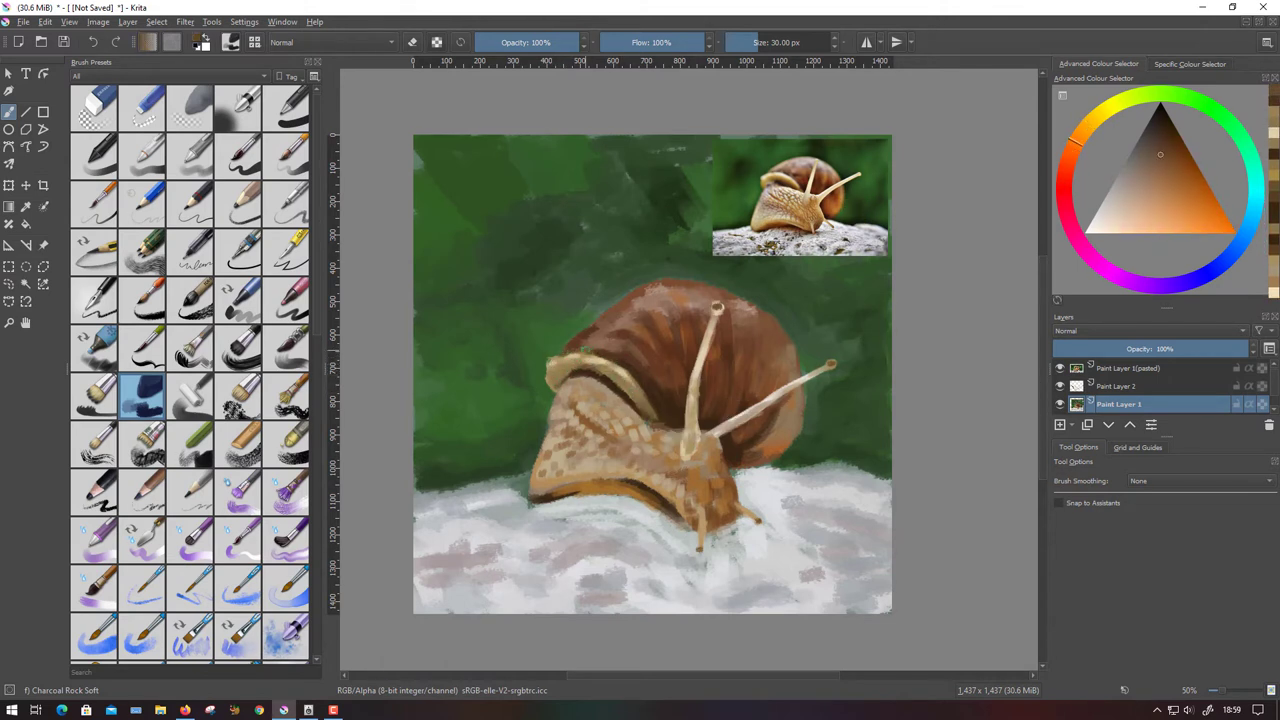
Sample greens and browns, then paint dark brown pebble marks on the rock.
ctrl+click(545, 367)
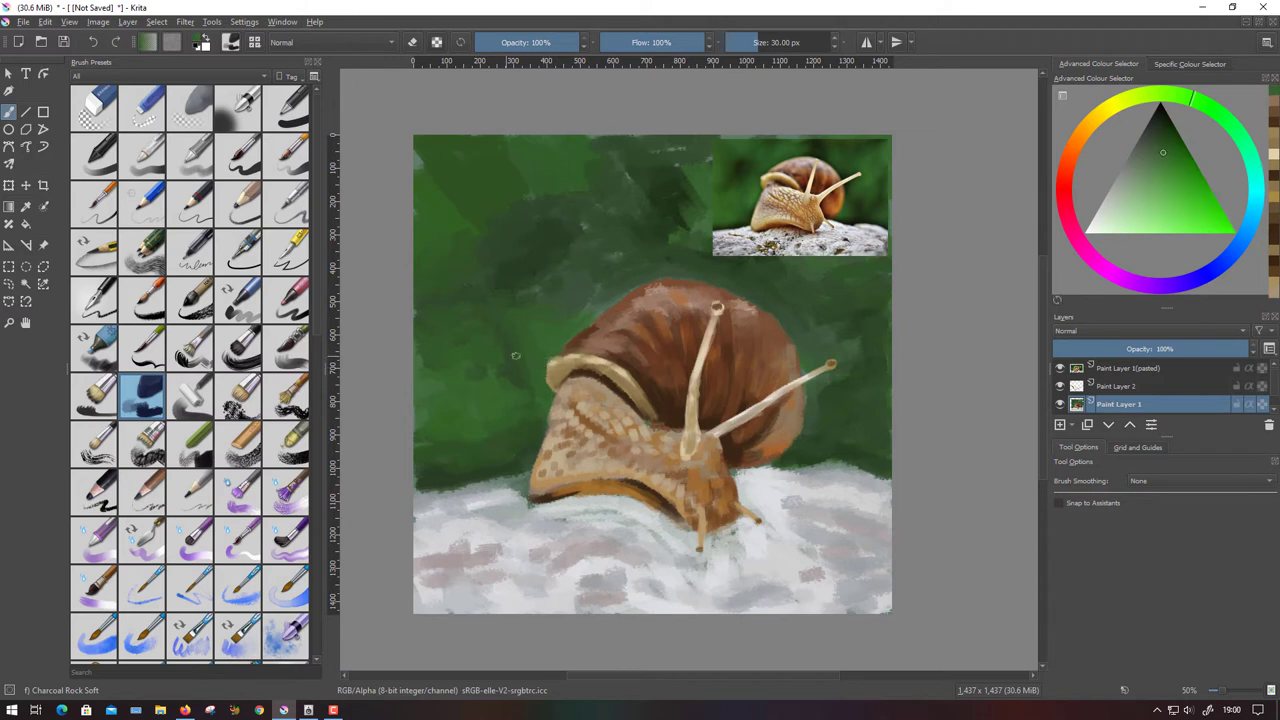
ctrl+click(546, 486)
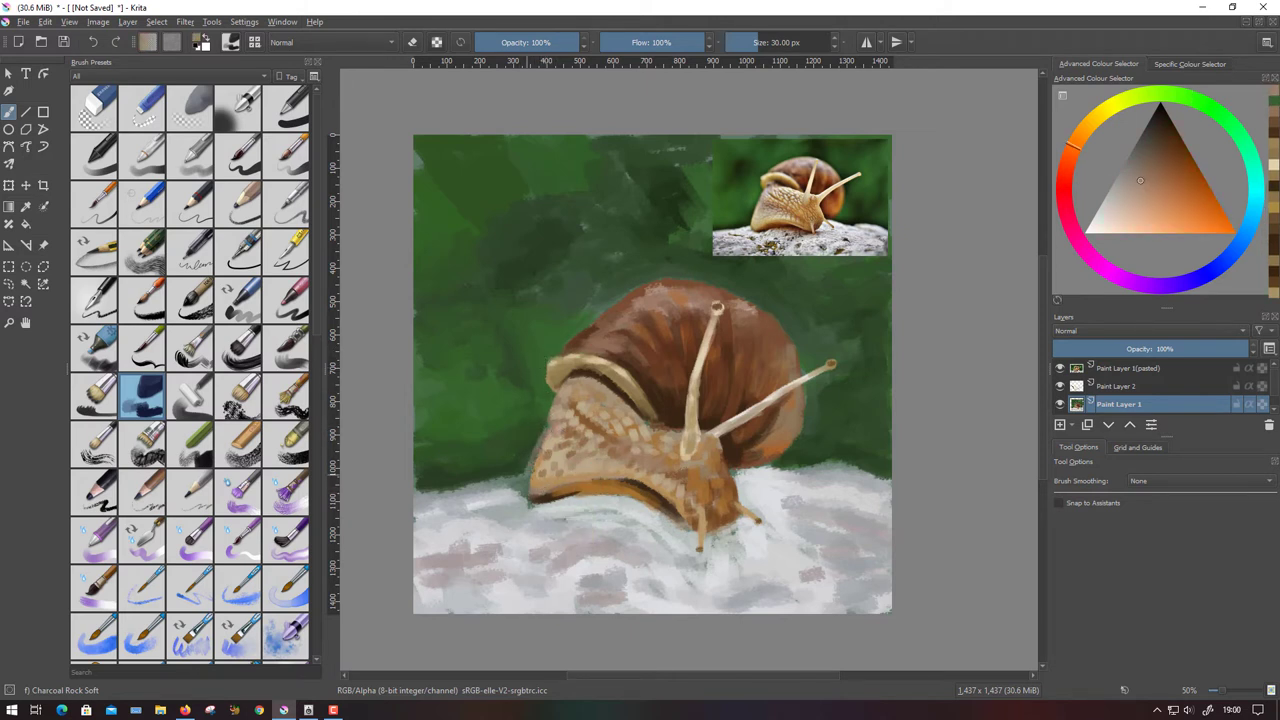
ctrl+click(528, 485)
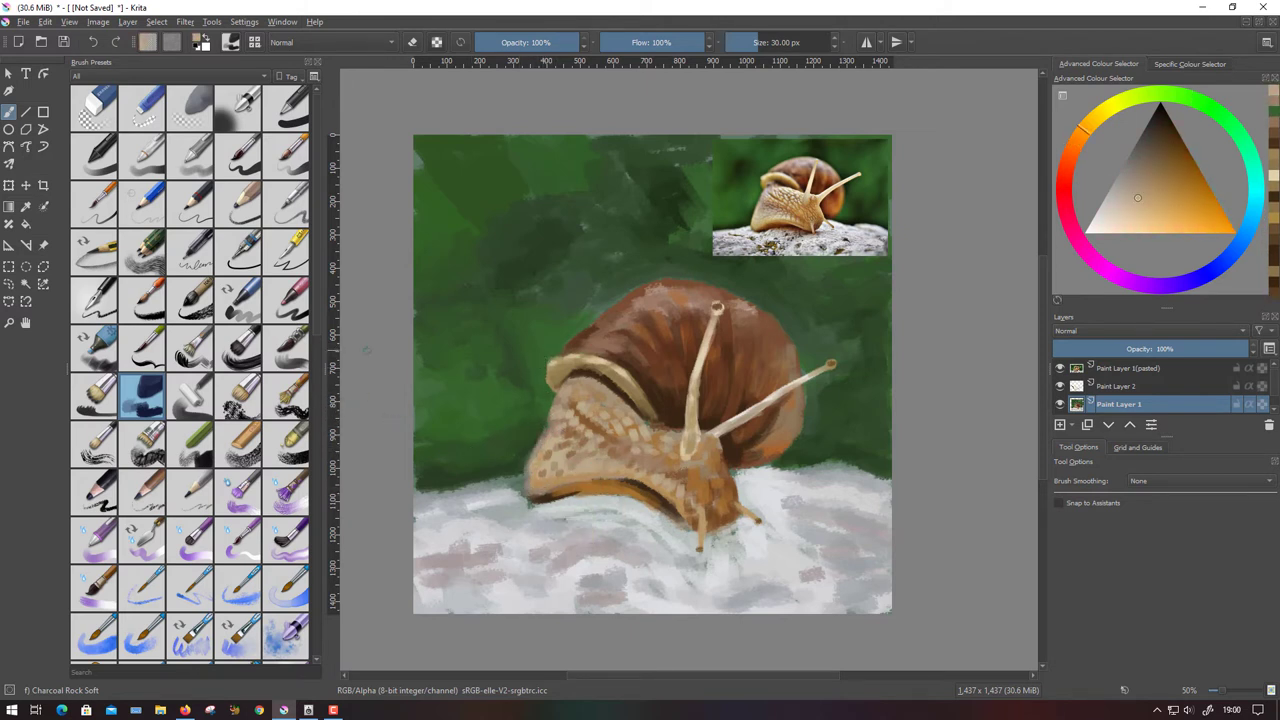
ctrl+click(544, 372)
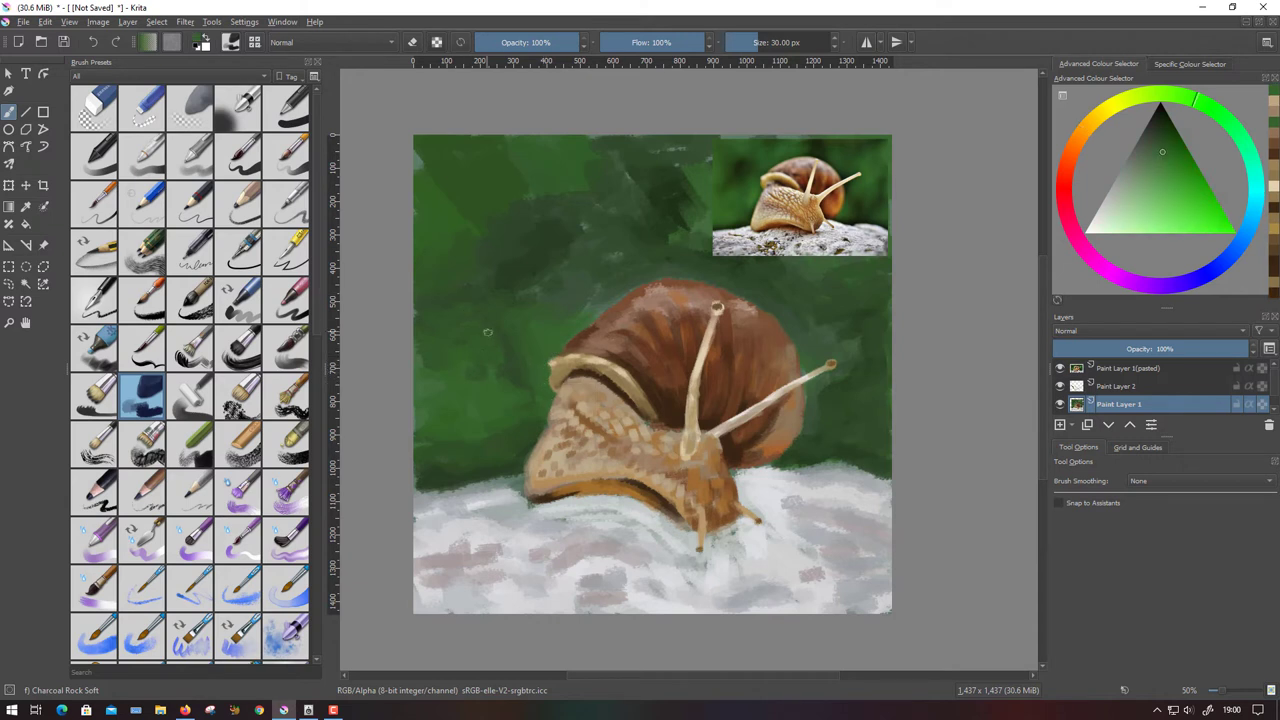
ctrl+click(815, 330)
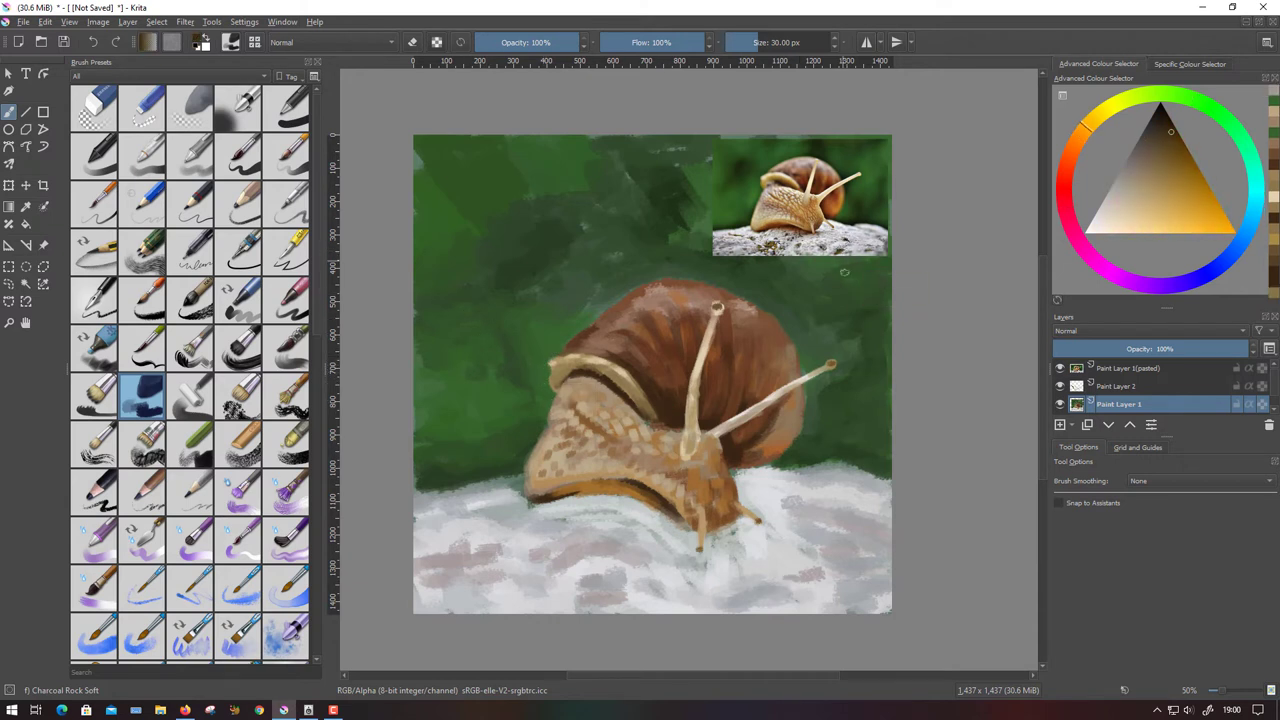
drag(810, 576, 798, 581)
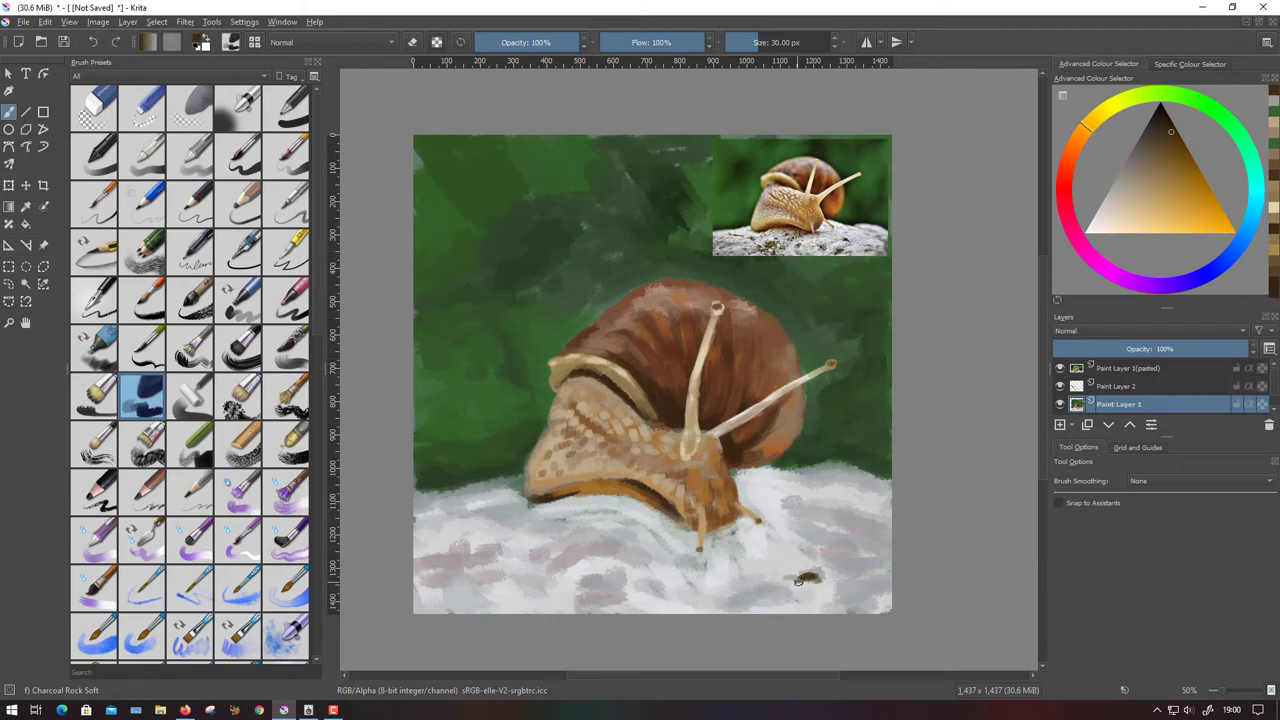
Soften the dark rock marks with light blue-grey and warm orange-brown touches.
ctrl+click(472, 557)
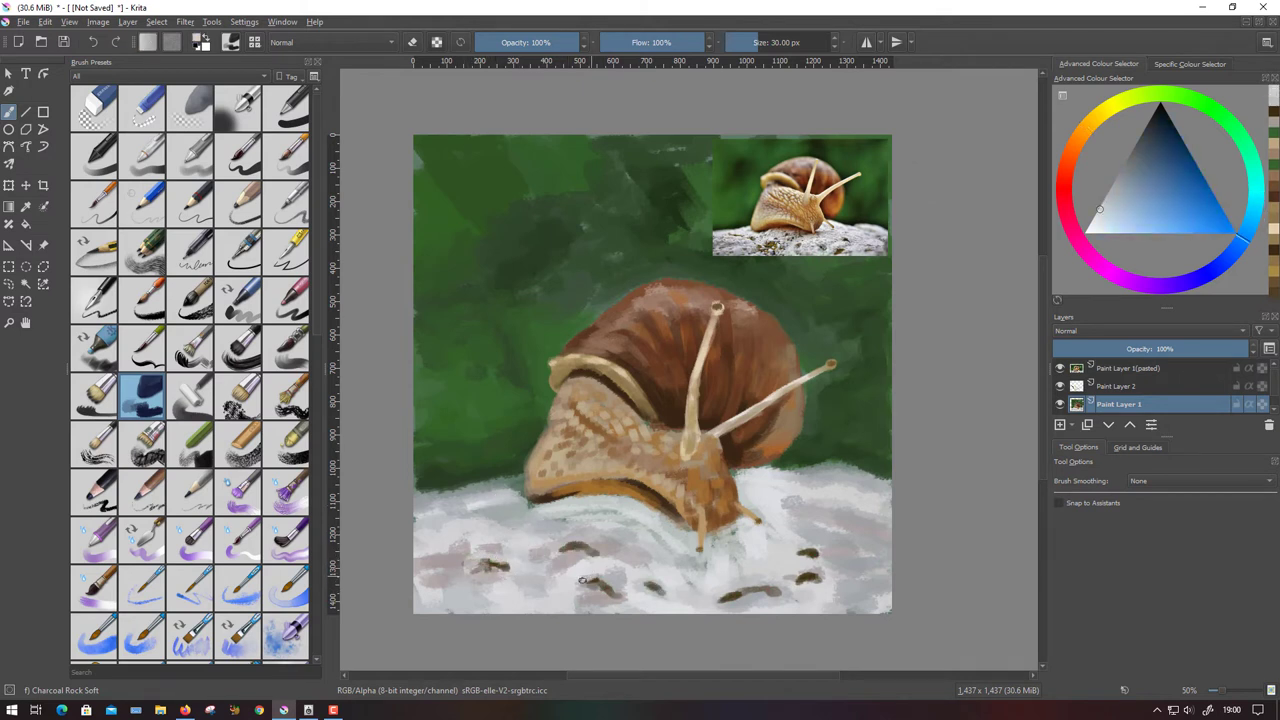
drag(791, 576, 812, 588)
ctrl+click(806, 580)
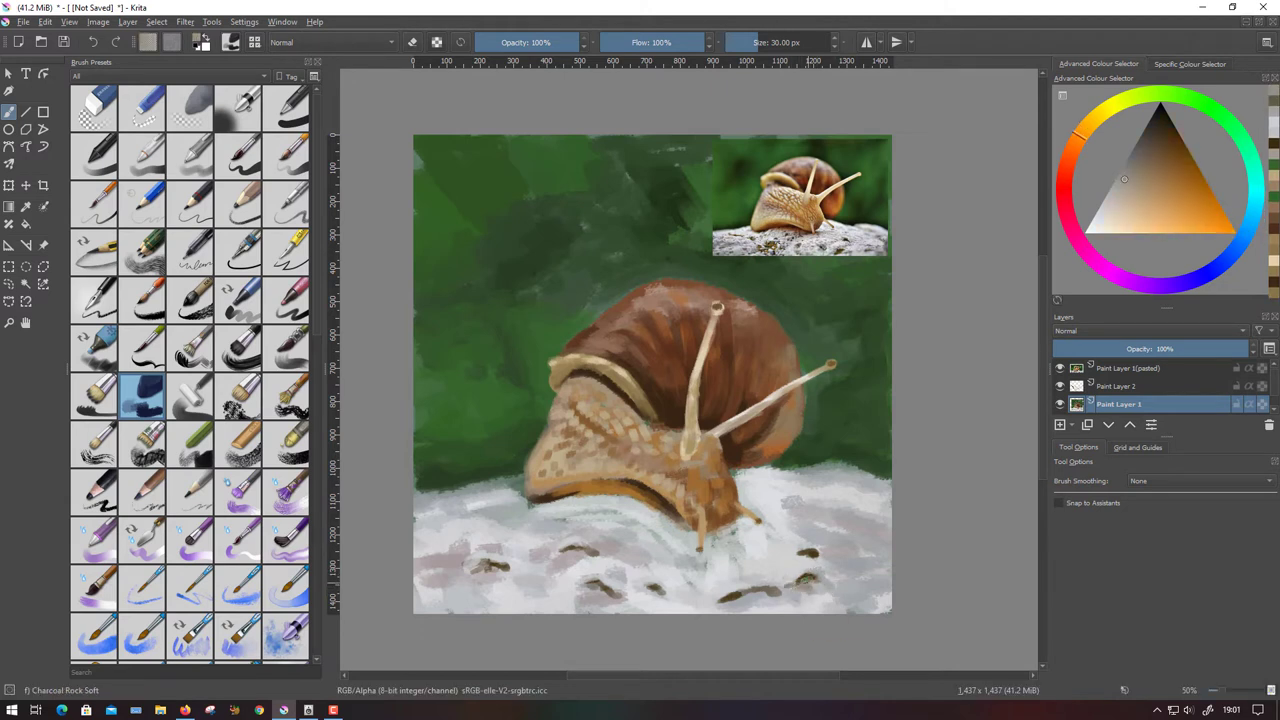
ctrl+click(785, 582)
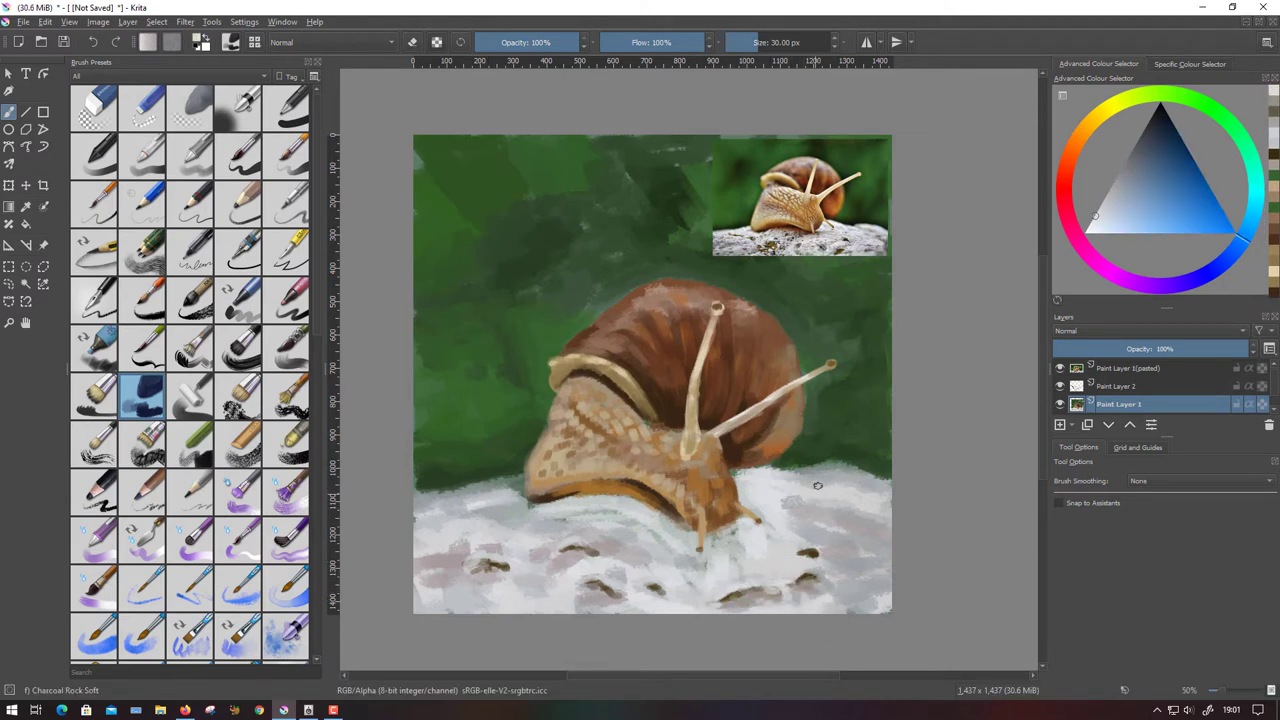
ctrl+click(815, 580)
Draw a dark brown crack on the rock's right side and hide the reference photo.
ctrl+click(878, 549)
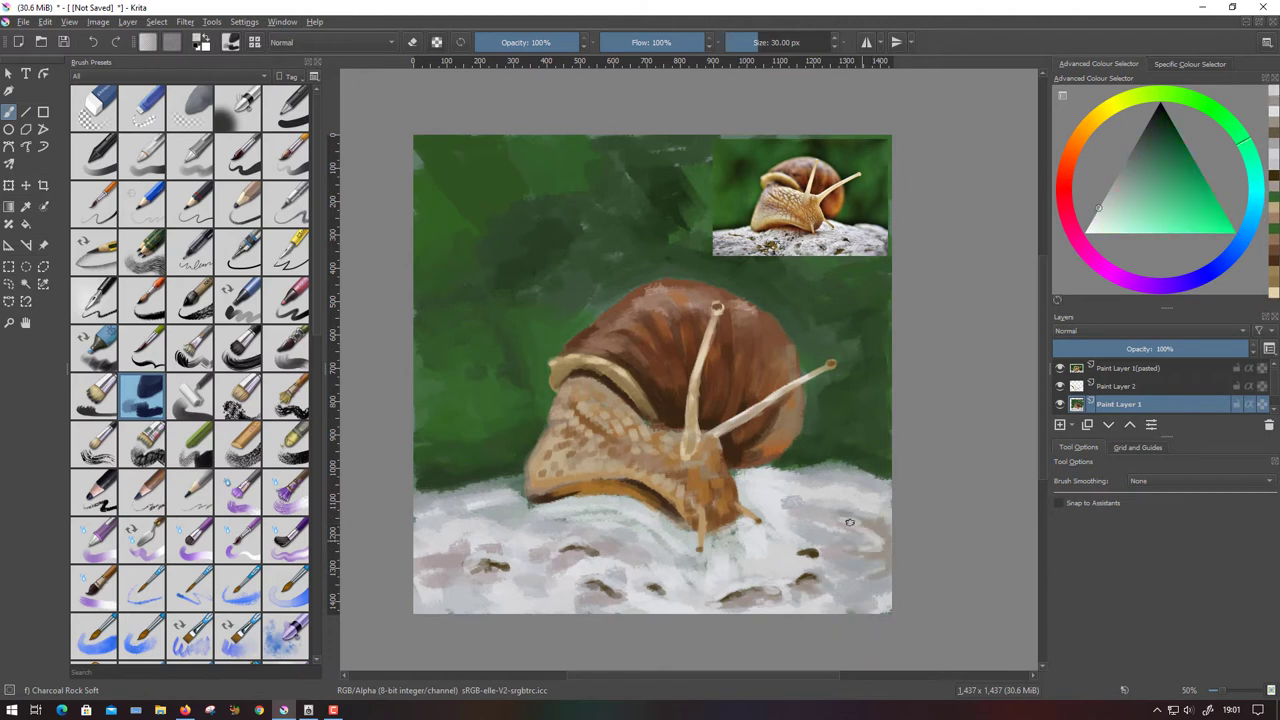
ctrl+click(806, 551)
drag(850, 544, 884, 547)
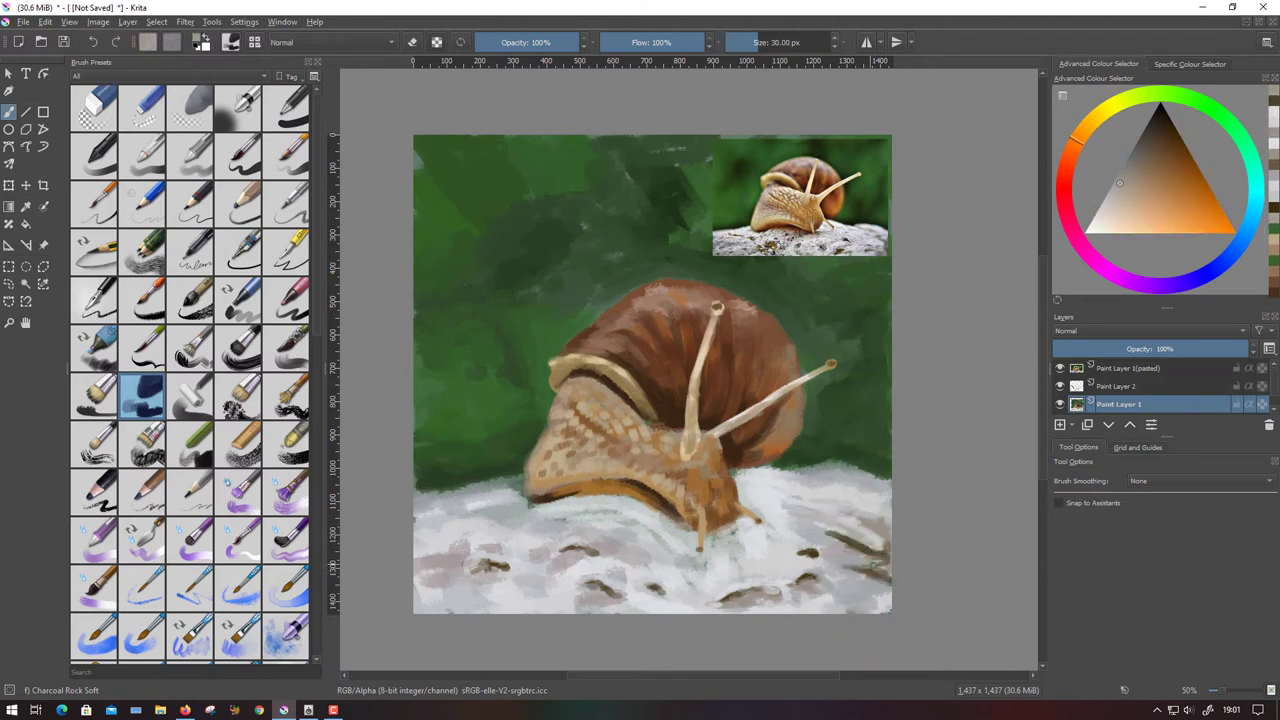
ctrl+click(836, 546)
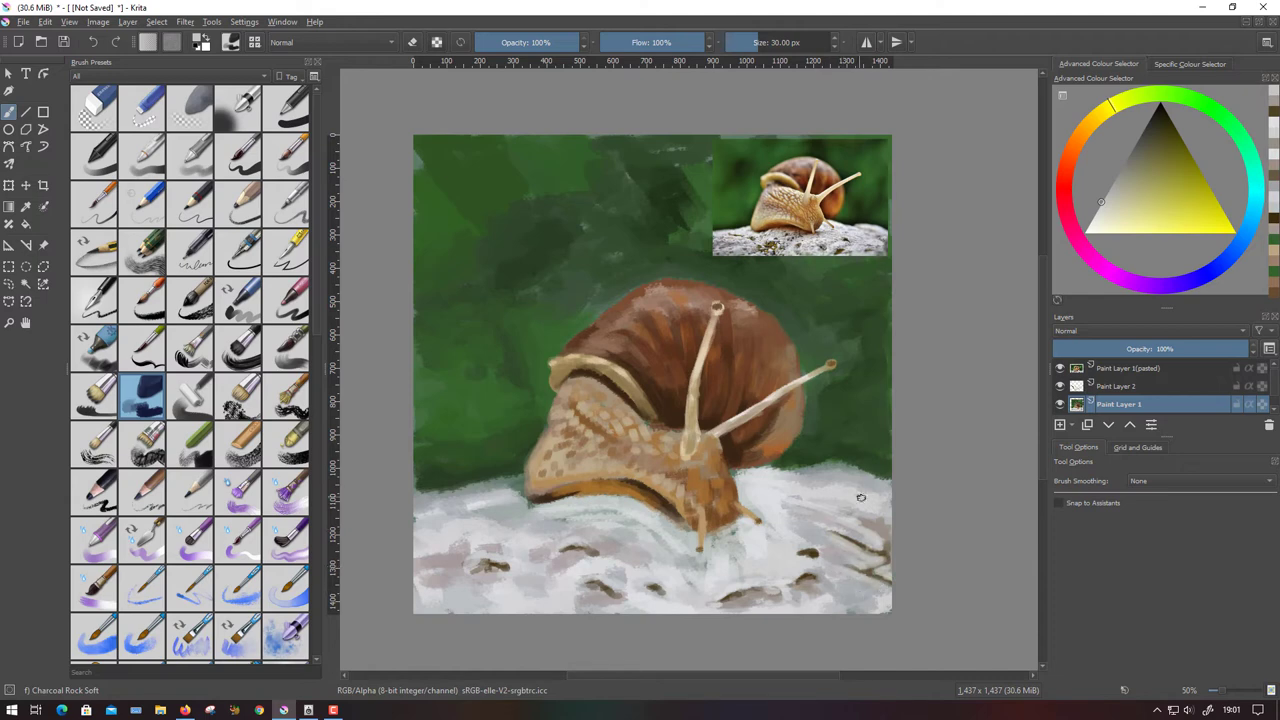
ctrl+click(867, 516)
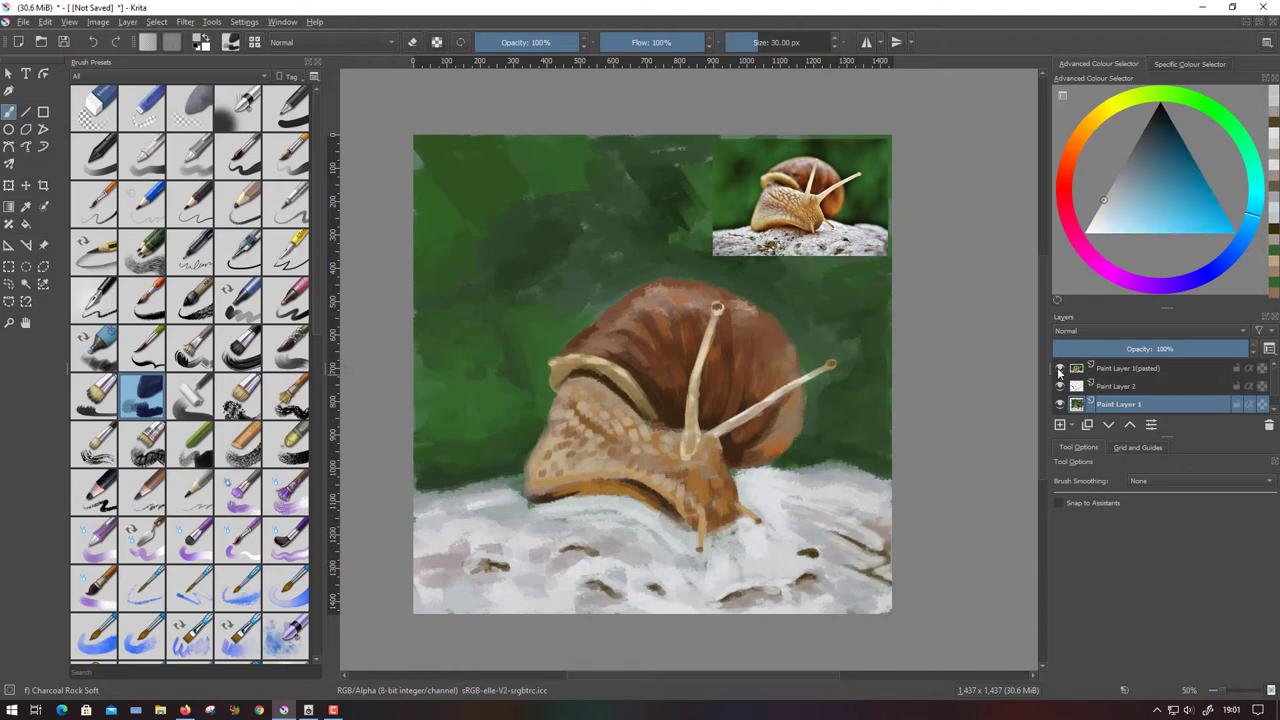
click(1060, 368)
Sample greens from the canvas and paint strokes along the top and right edge.
ctrl+click(865, 285)
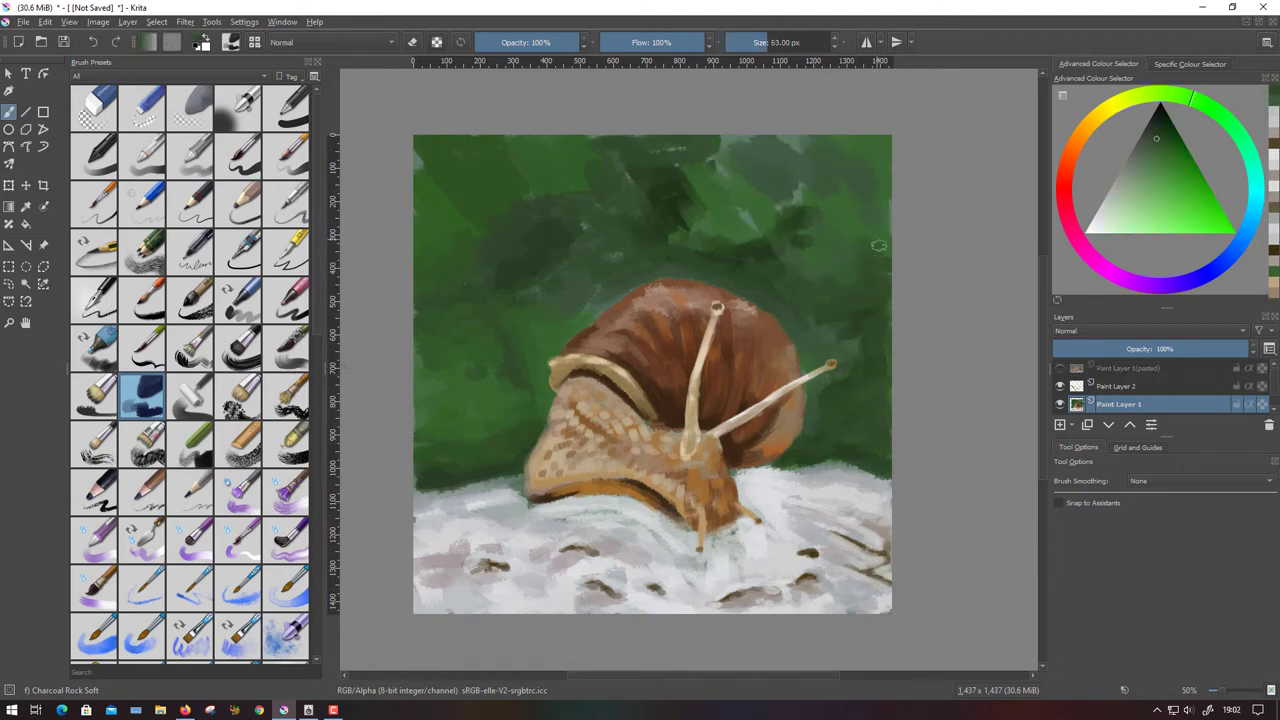
ctrl+click(801, 231)
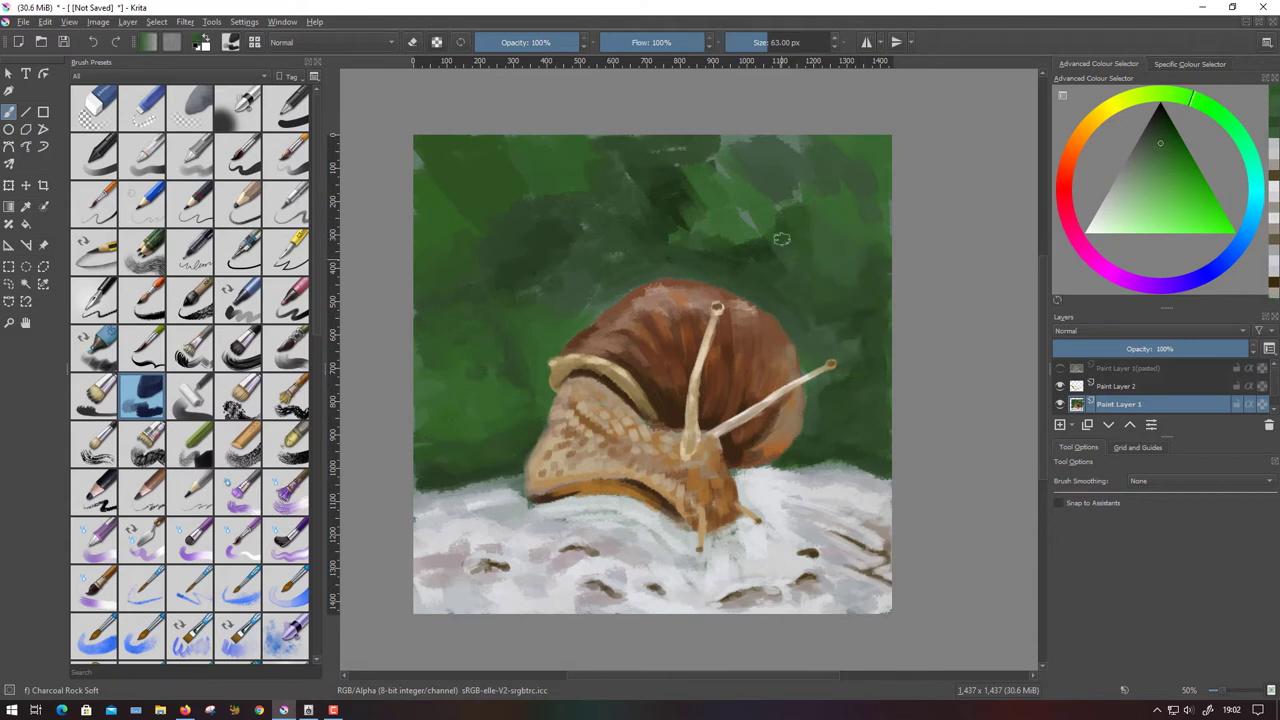
ctrl+click(781, 239)
drag(701, 173, 725, 147)
ctrl+click(789, 188)
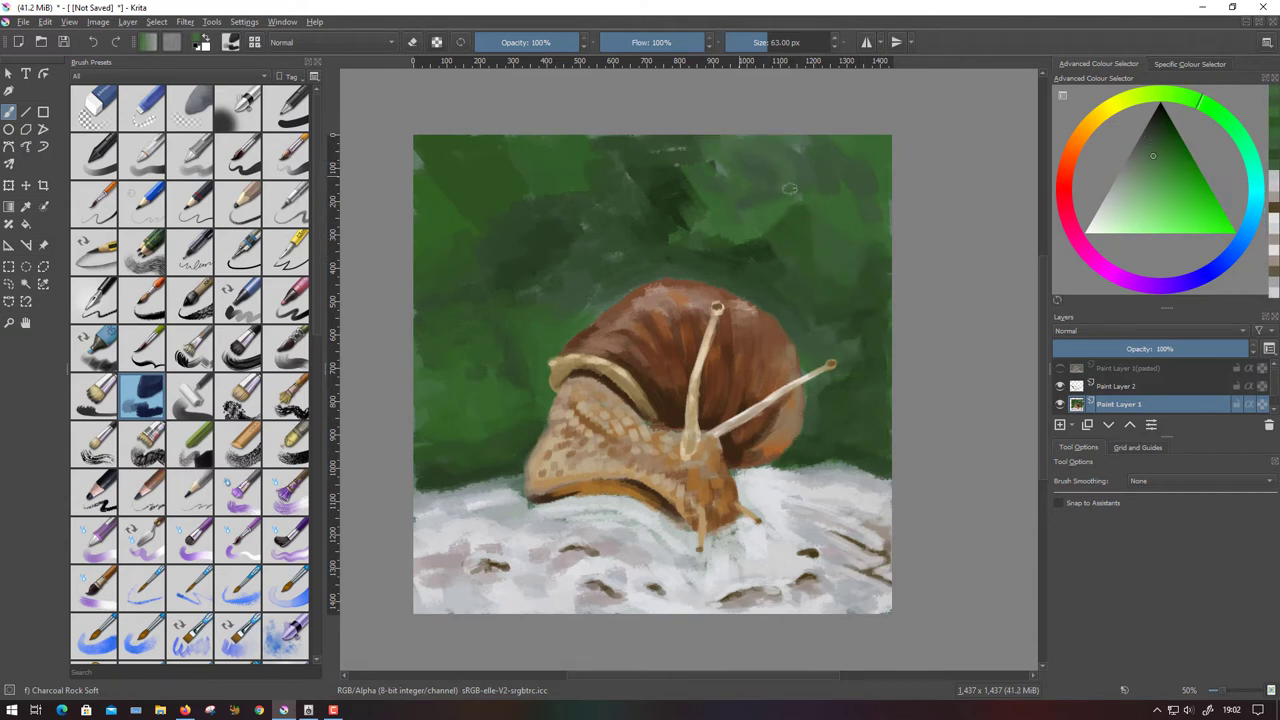
ctrl+click(743, 138)
ctrl+click(820, 149)
drag(810, 208, 872, 238)
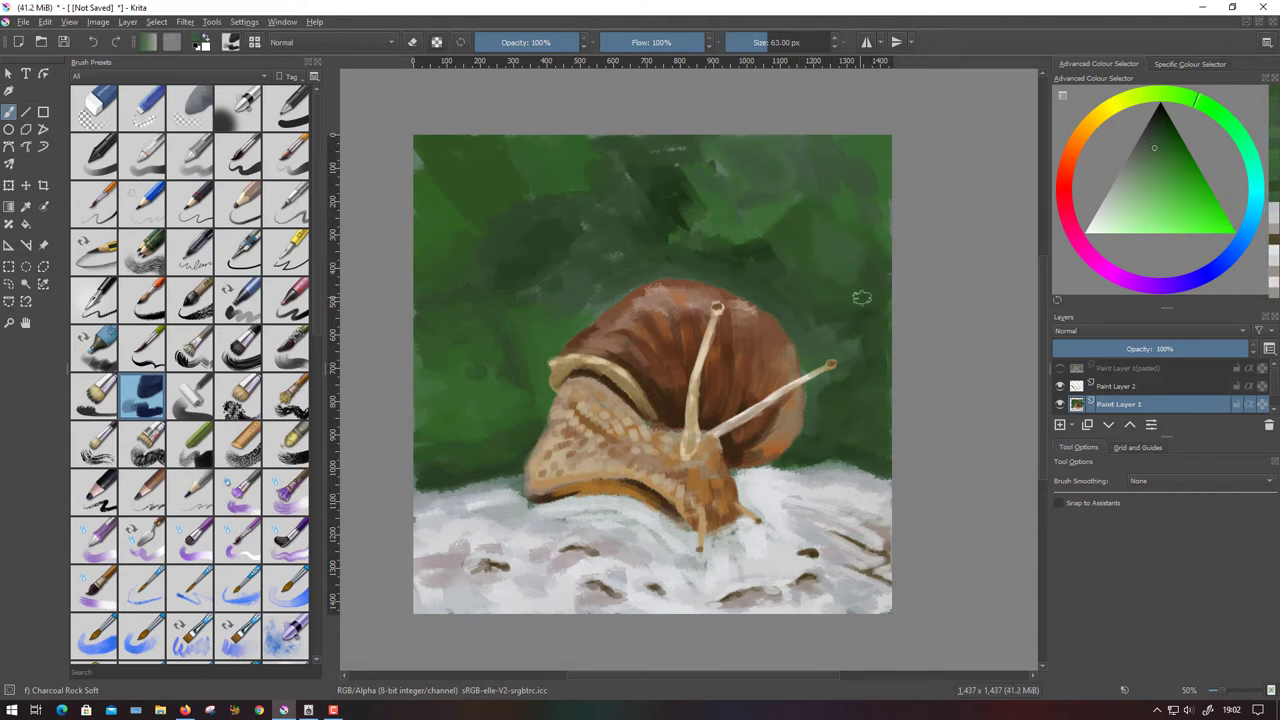
ctrl+click(860, 285)
drag(865, 295, 885, 328)
Enlarge the brush to 144 px and repaint the dark green above the snail shell.
ctrl+click(843, 345)
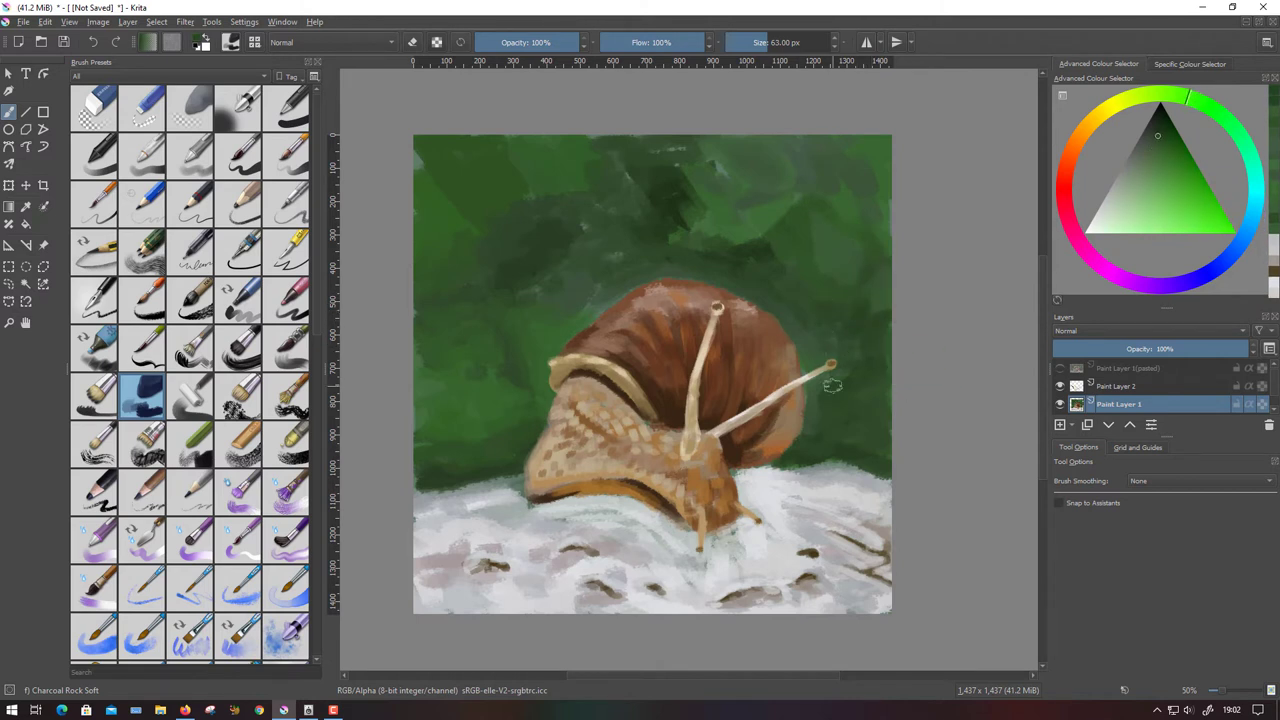
ctrl+click(832, 385)
ctrl+click(822, 394)
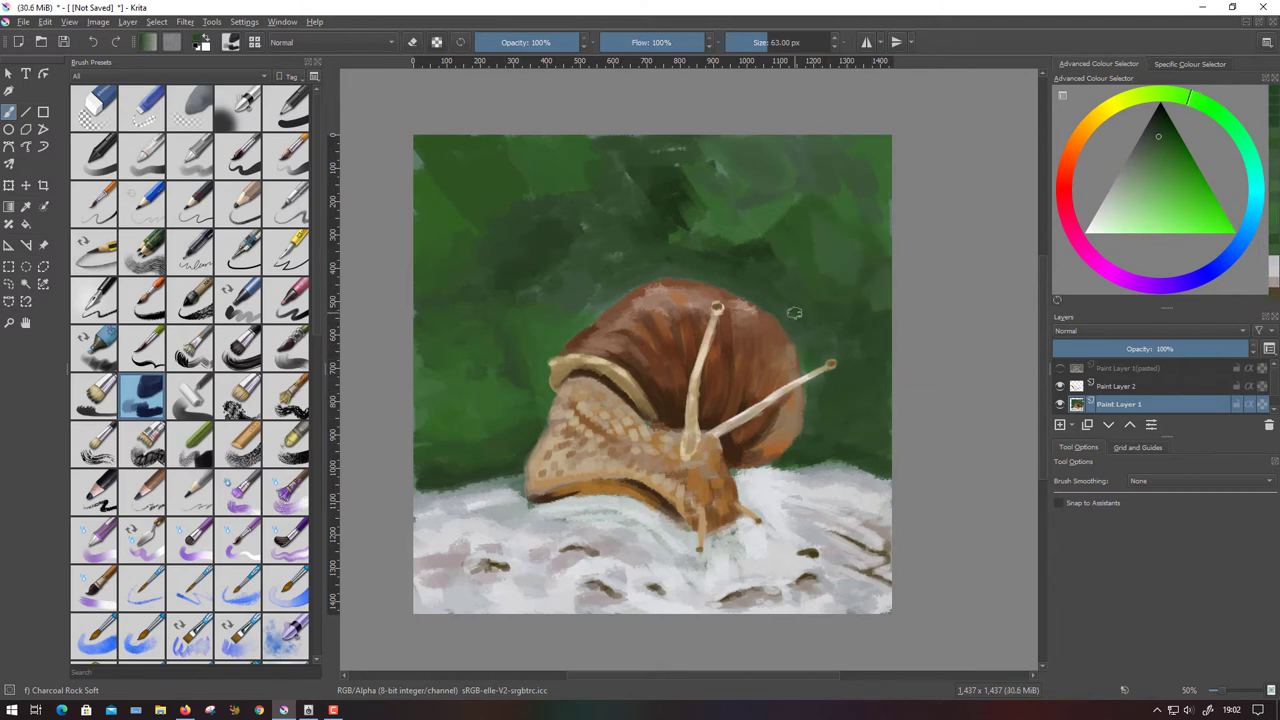
ctrl+click(772, 248)
key(bracketright)
key(bracketright)
key(bracketright)
ctrl+click(785, 245)
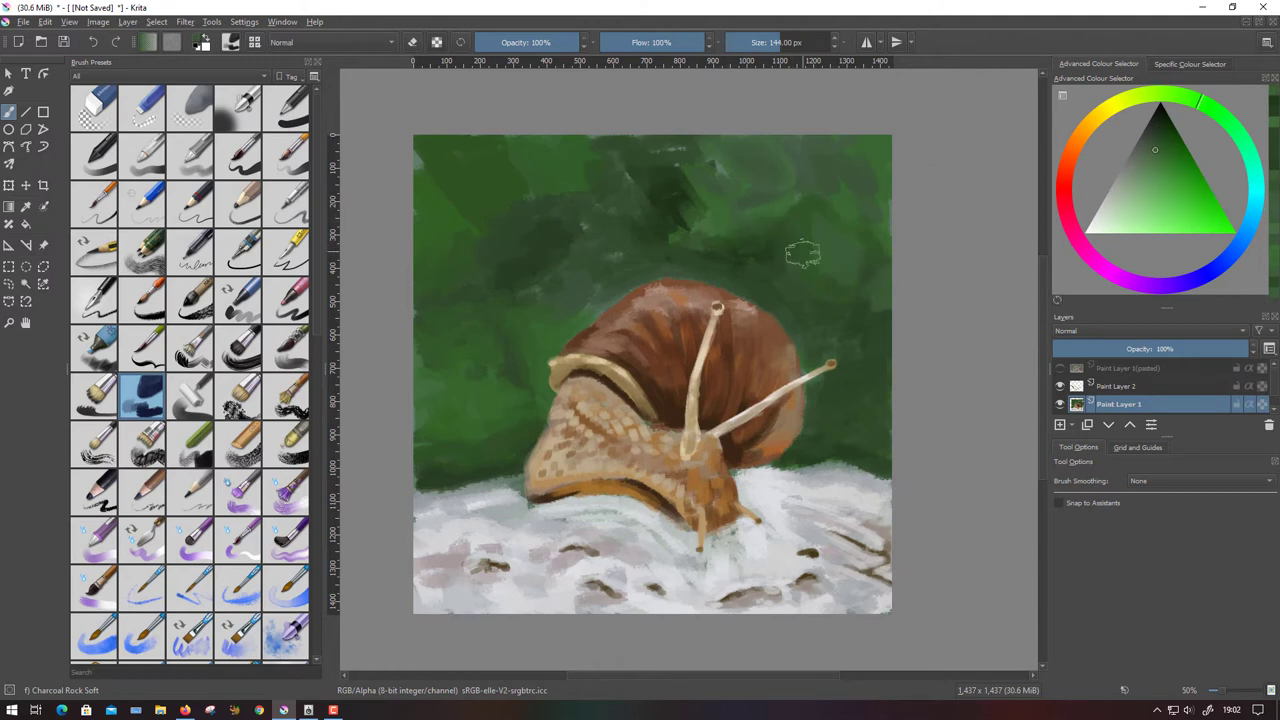
mouse_move(668, 213)
mouse_down()
mouse_move(650, 145)
mouse_move(720, 200)
mouse_move(726, 258)
mouse_up()
Sample darker greens and darken the upper-left background with broad strokes.
ctrl+click(855, 192)
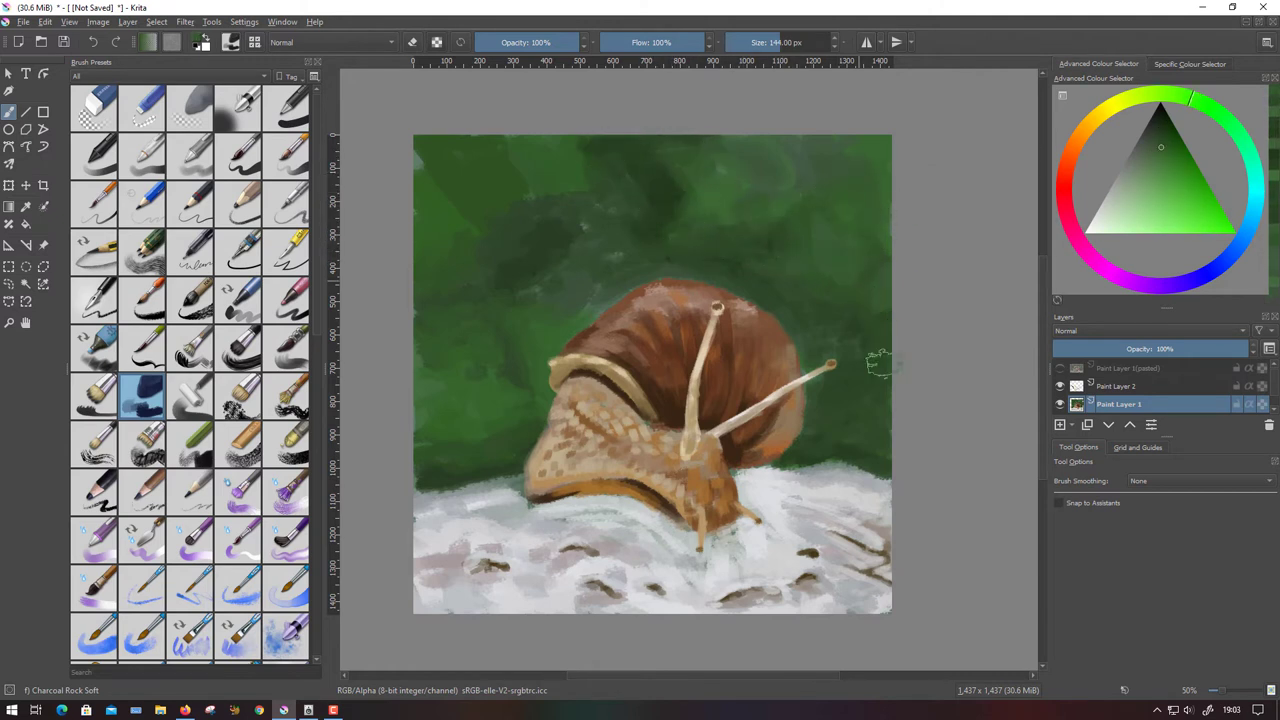
ctrl+click(840, 420)
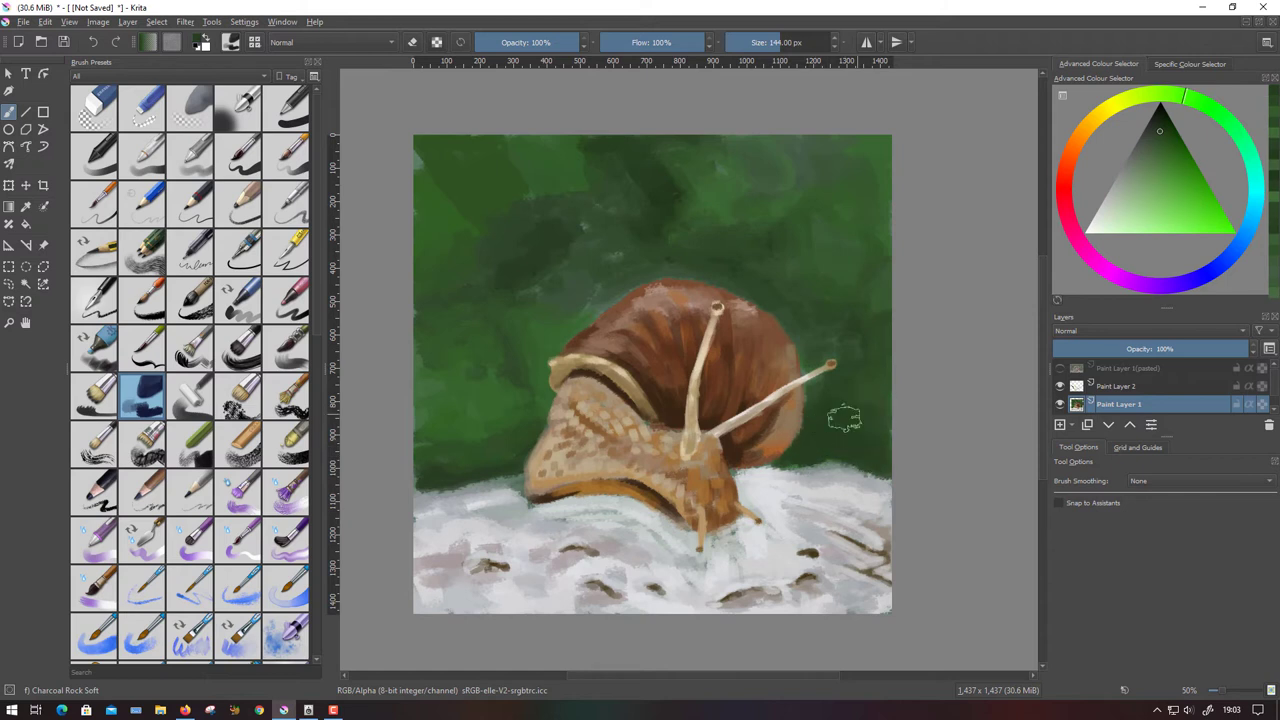
ctrl+click(492, 423)
ctrl+click(486, 377)
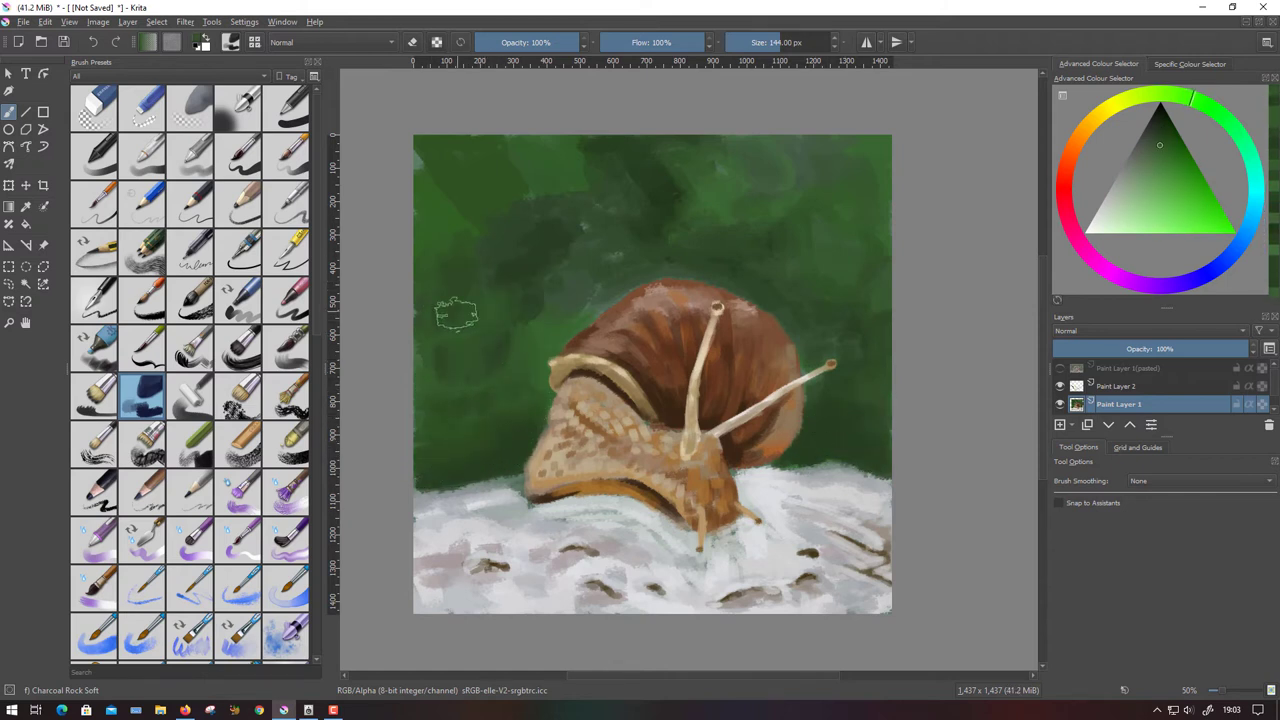
ctrl+click(565, 298)
drag(698, 217, 591, 226)
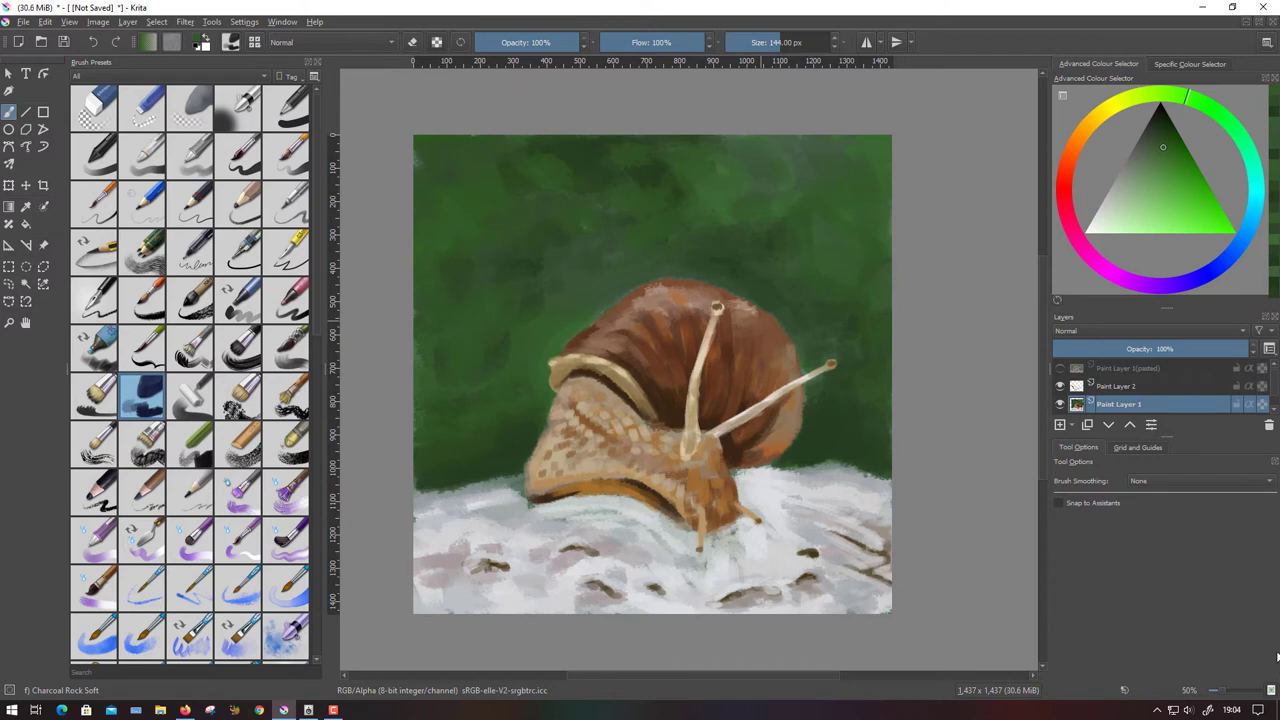
Paint pale blue across the canvas top and stretch it down with Transform.
click(1136, 189)
click(1257, 201)
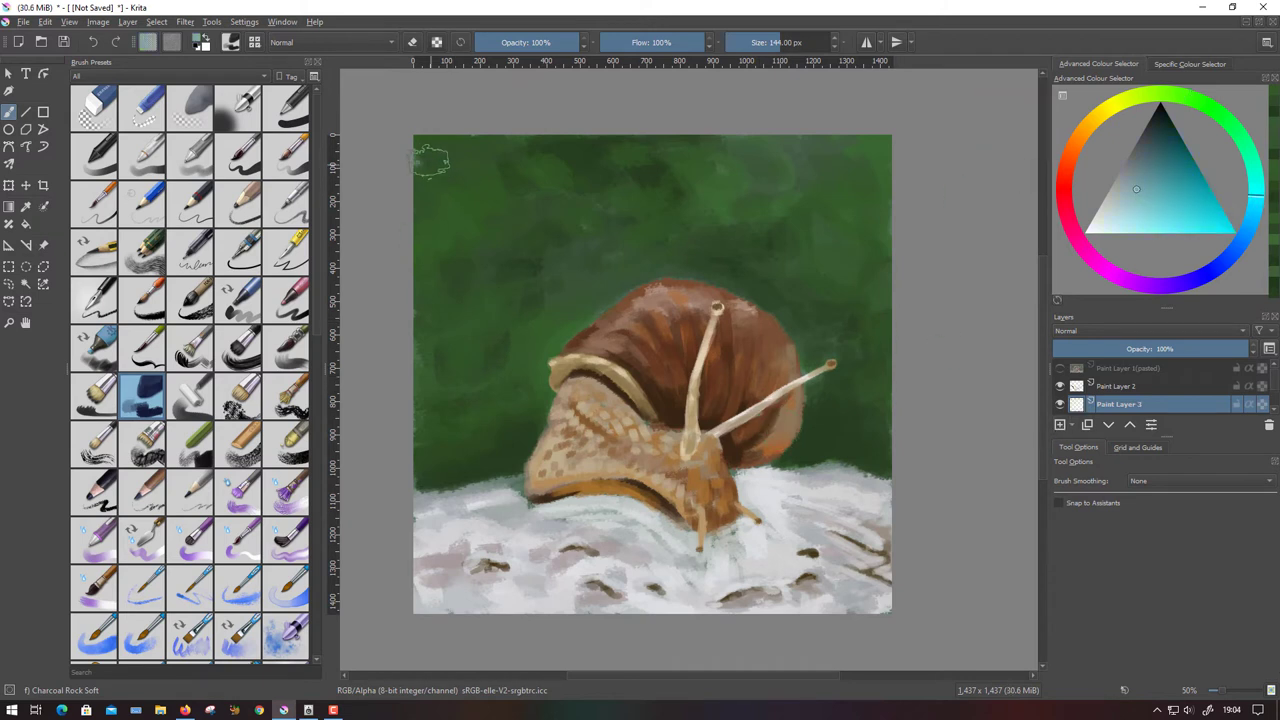
mouse_move(423, 157)
mouse_down()
mouse_move(612, 165)
mouse_move(430, 200)
mouse_move(760, 145)
mouse_up()
click(26, 185)
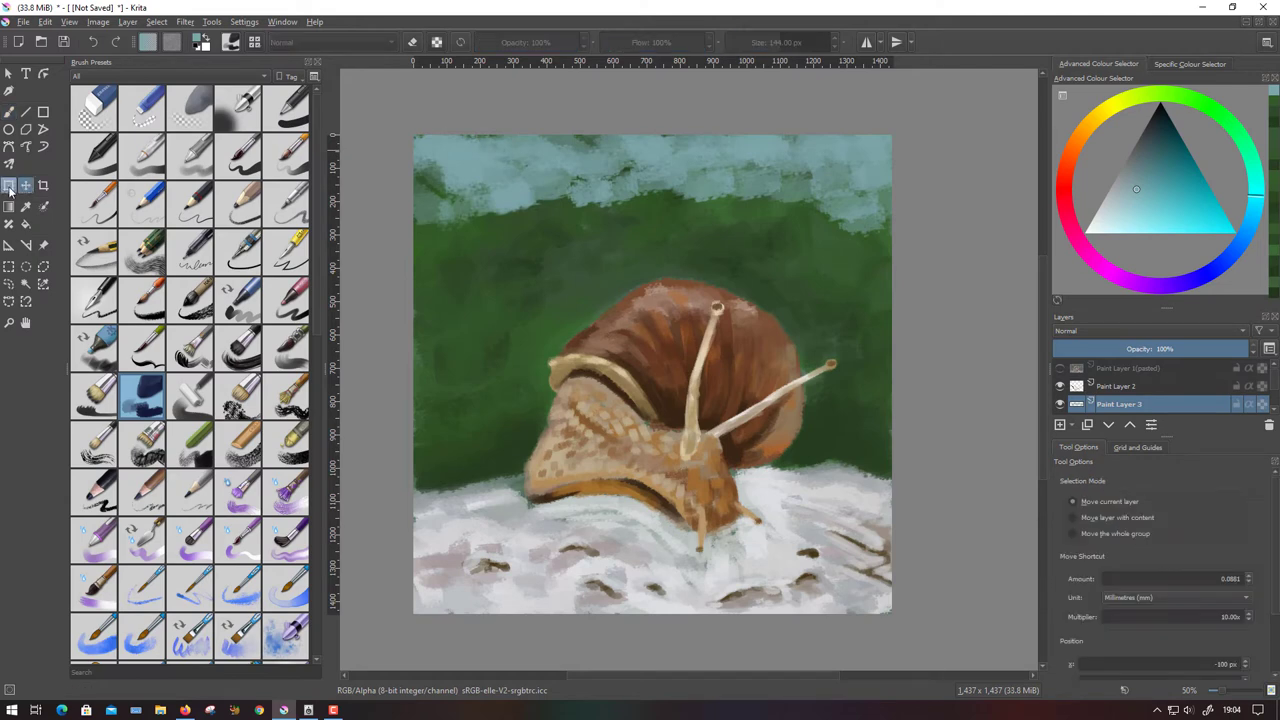
drag(652, 232, 652, 358)
key(Return)
Set the pale blue layer to Overlay and merge it into the layer below.
click(1123, 330)
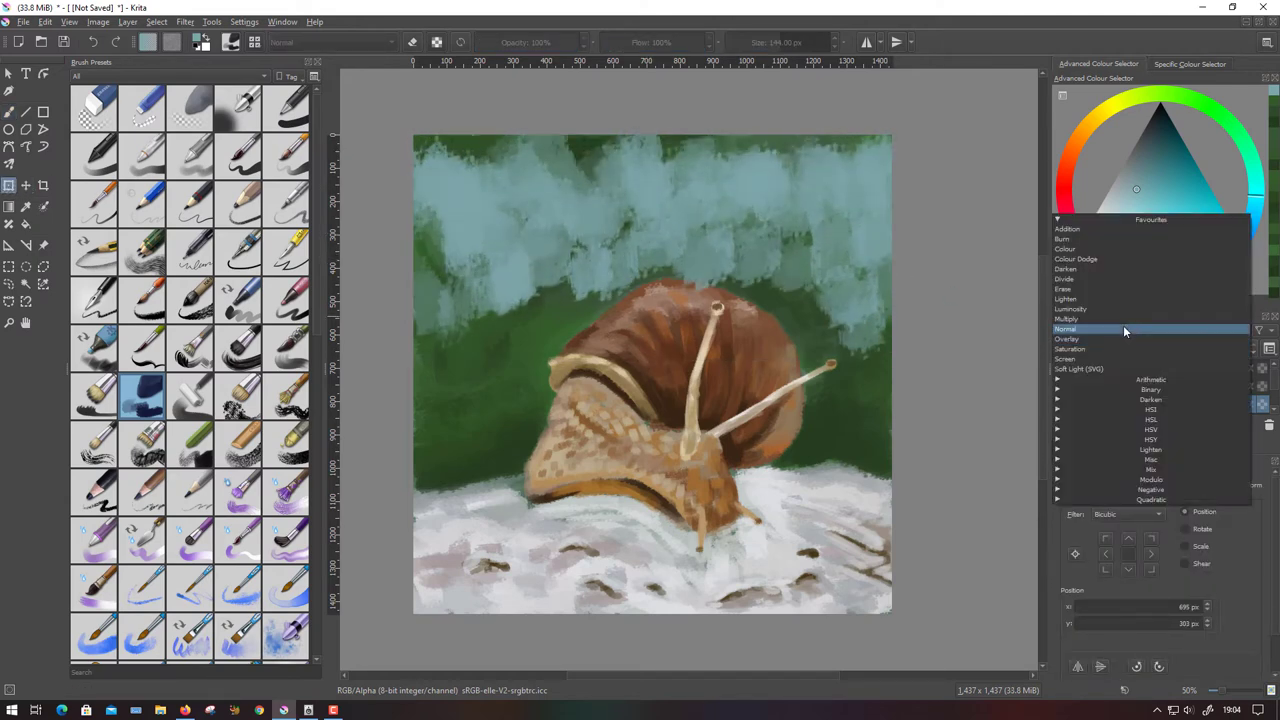
right_click(1148, 372)
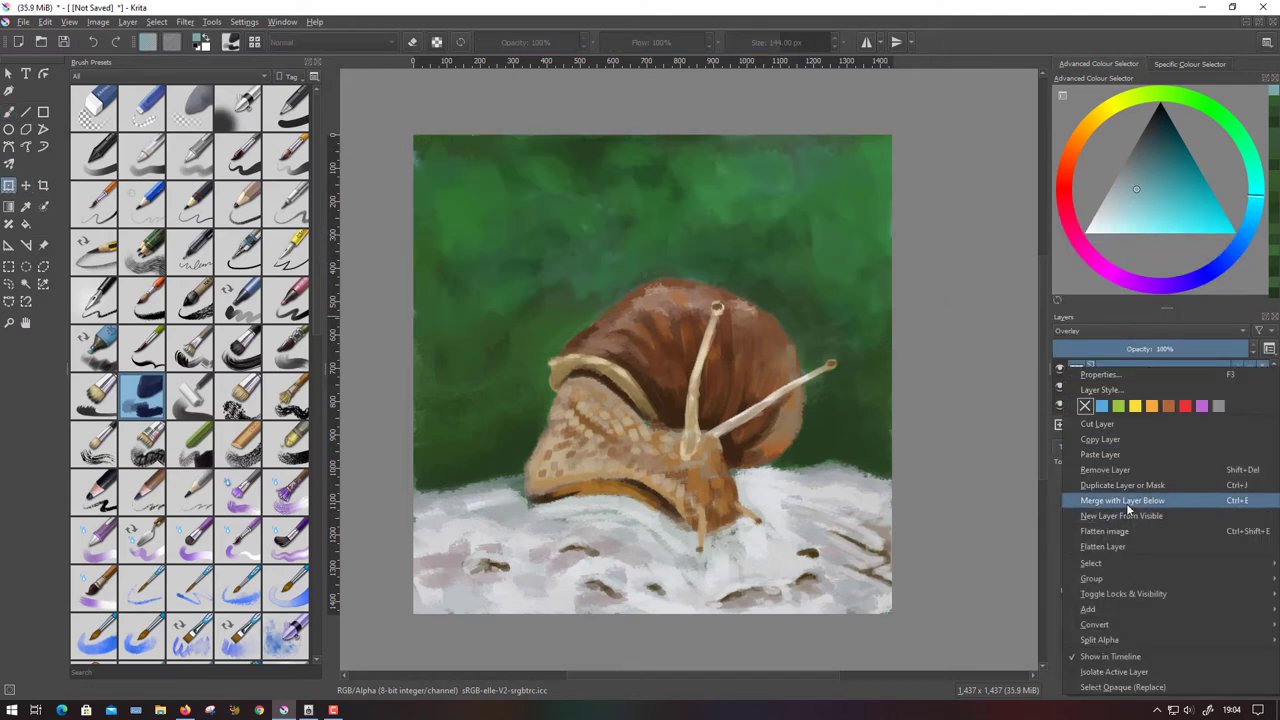
click(1128, 508)
key(b)
Sample background greens, shrink the brush slightly, and undo to restore the layer stack.
ctrl+click(545, 300)
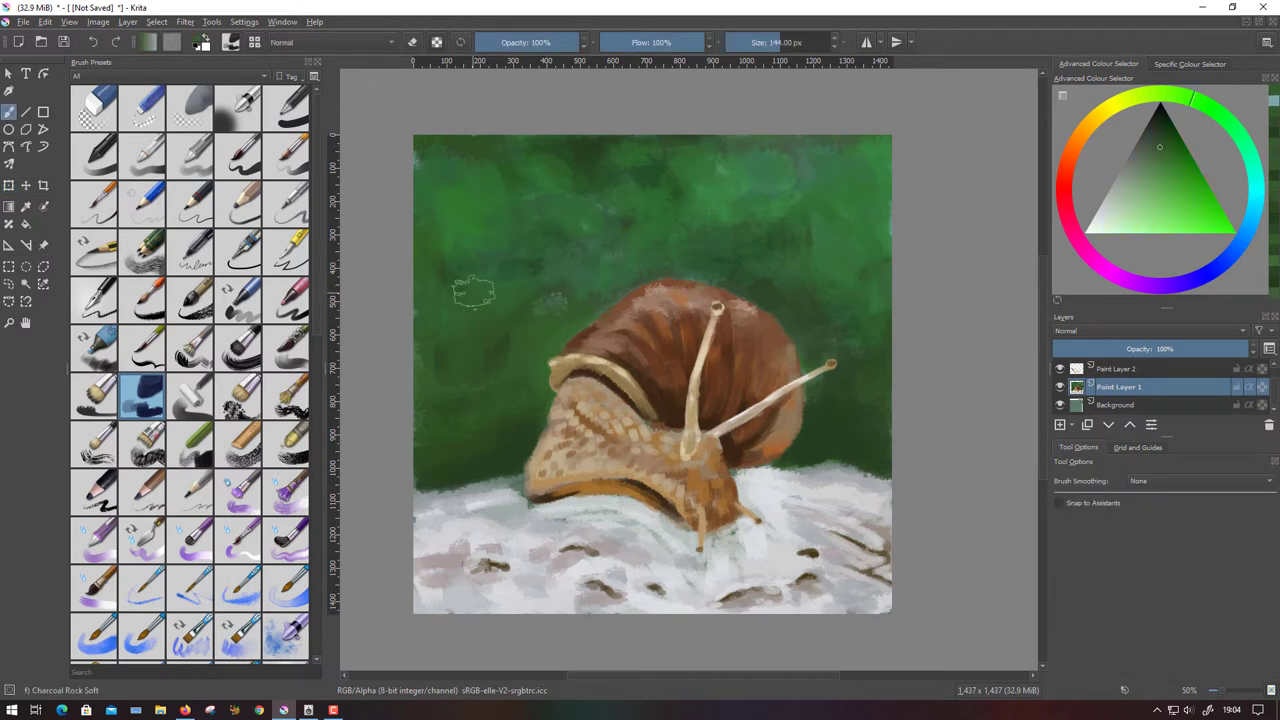
ctrl+click(622, 204)
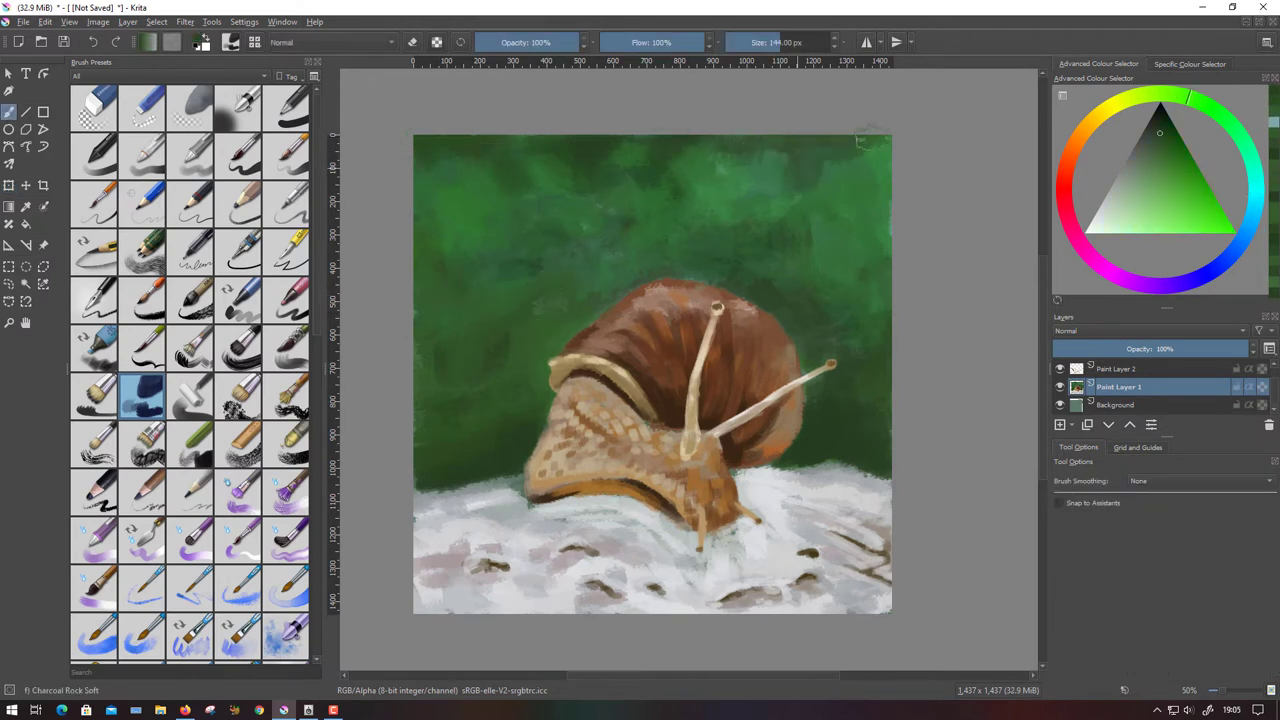
ctrl+click(870, 170)
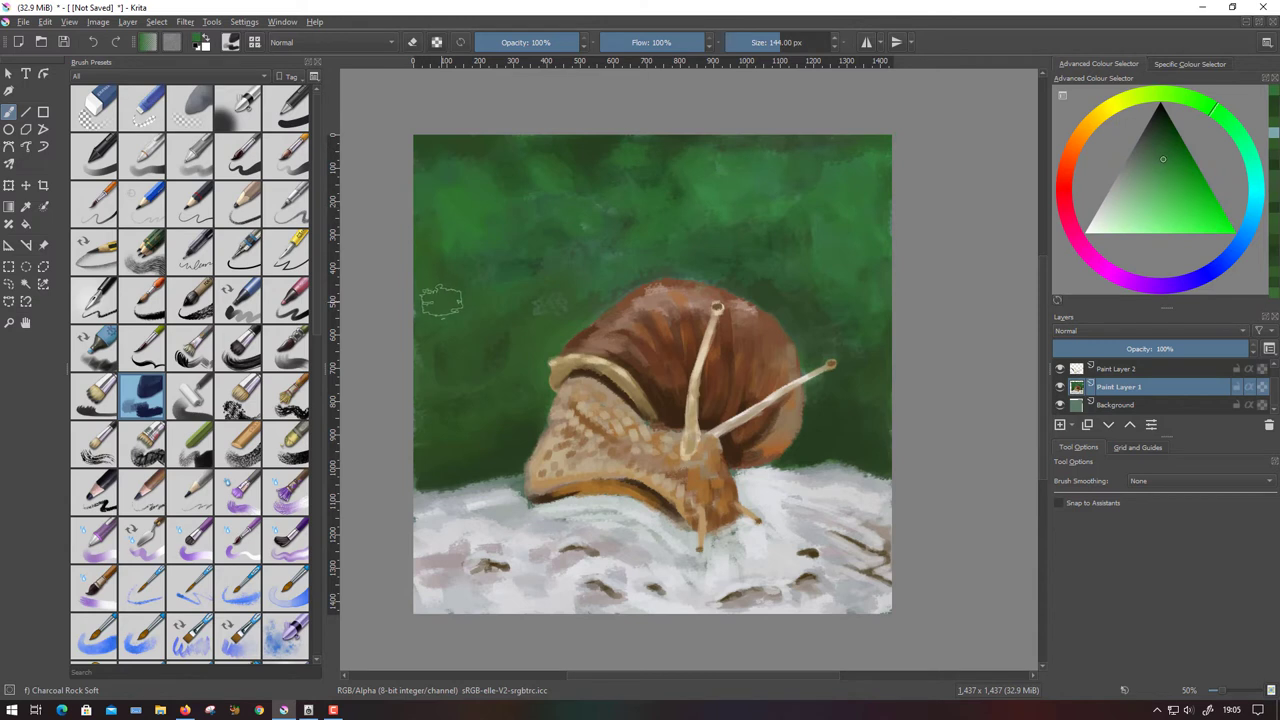
ctrl+click(840, 460)
key(bracketleft)
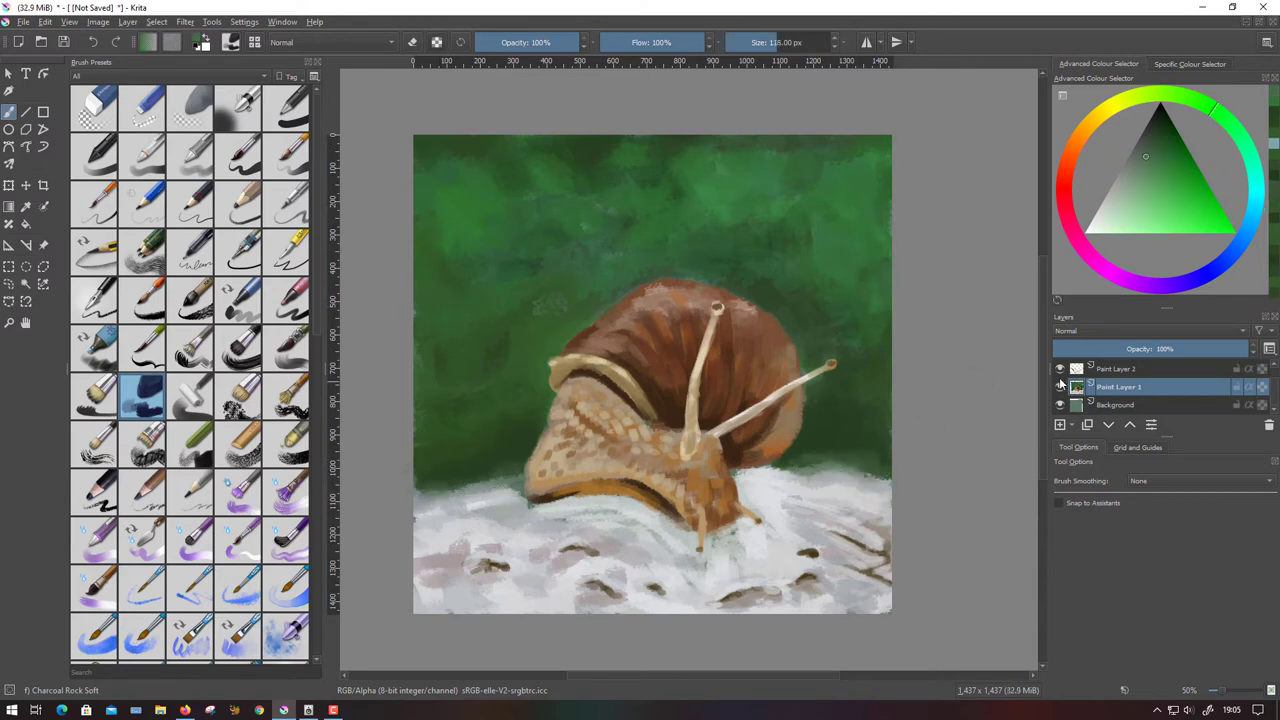
key(ctrl+z)
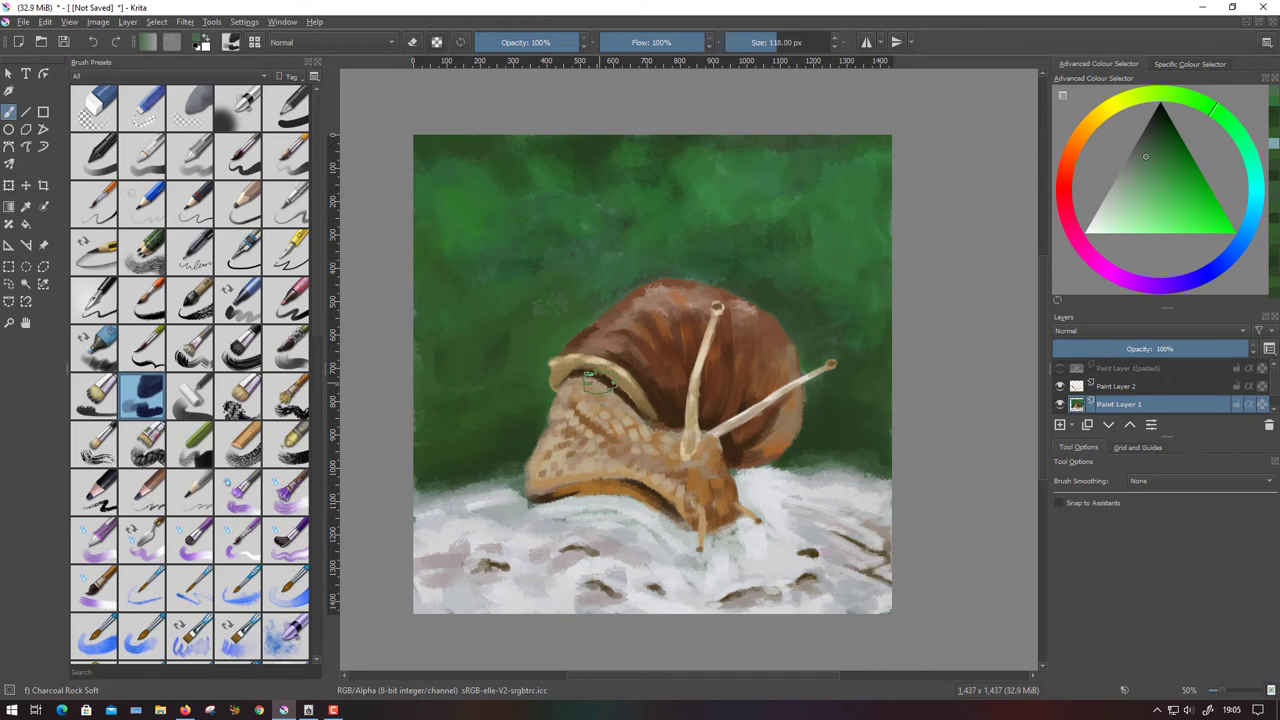
With the Pencil-1 Hard brush, add dark brown shadow marks under and on the snail's head.
click(148, 205)
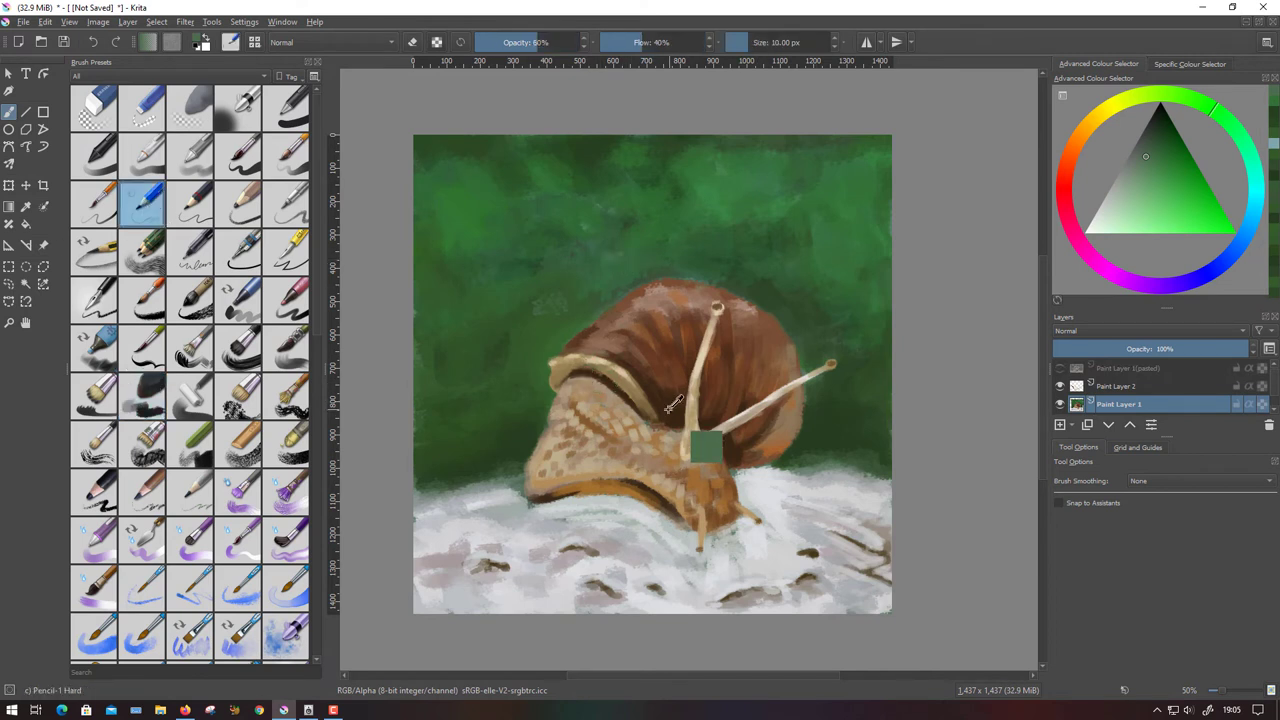
ctrl+click(667, 319)
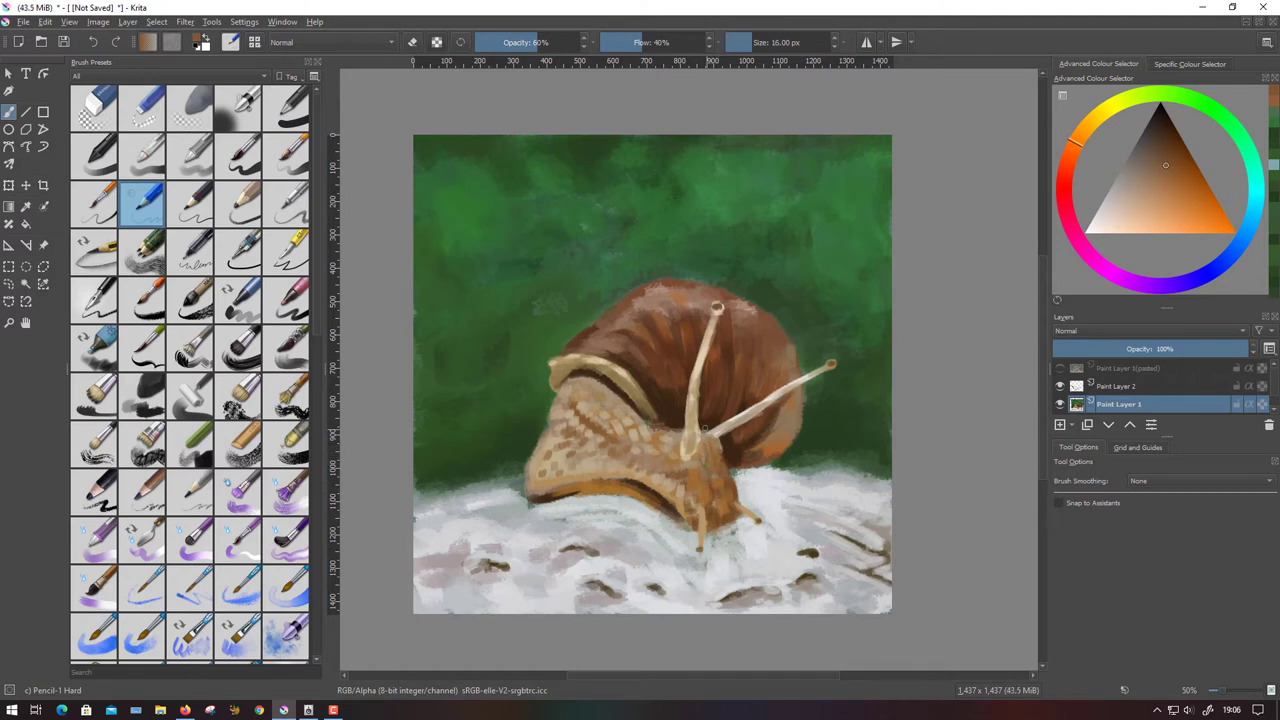
ctrl+click(716, 505)
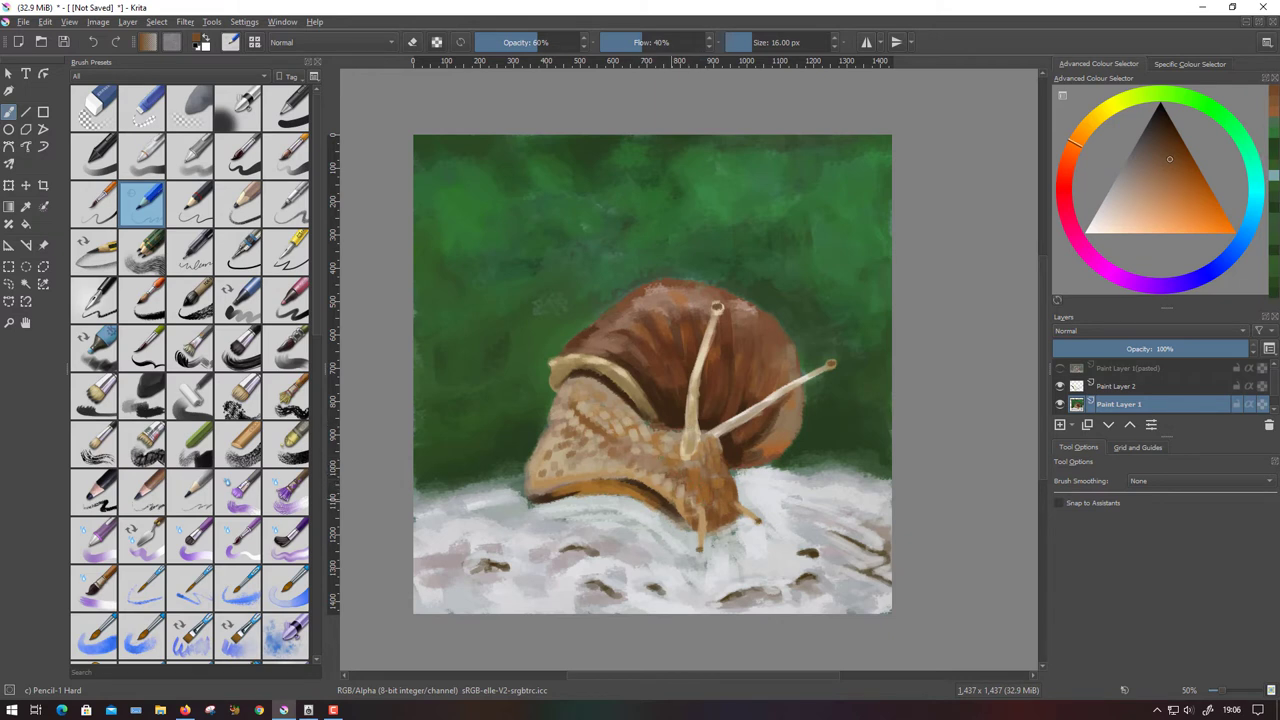
drag(668, 492, 625, 479)
mouse_move(670, 440)
mouse_down()
mouse_move(608, 404)
mouse_move(578, 405)
mouse_move(594, 418)
mouse_move(586, 401)
mouse_up()
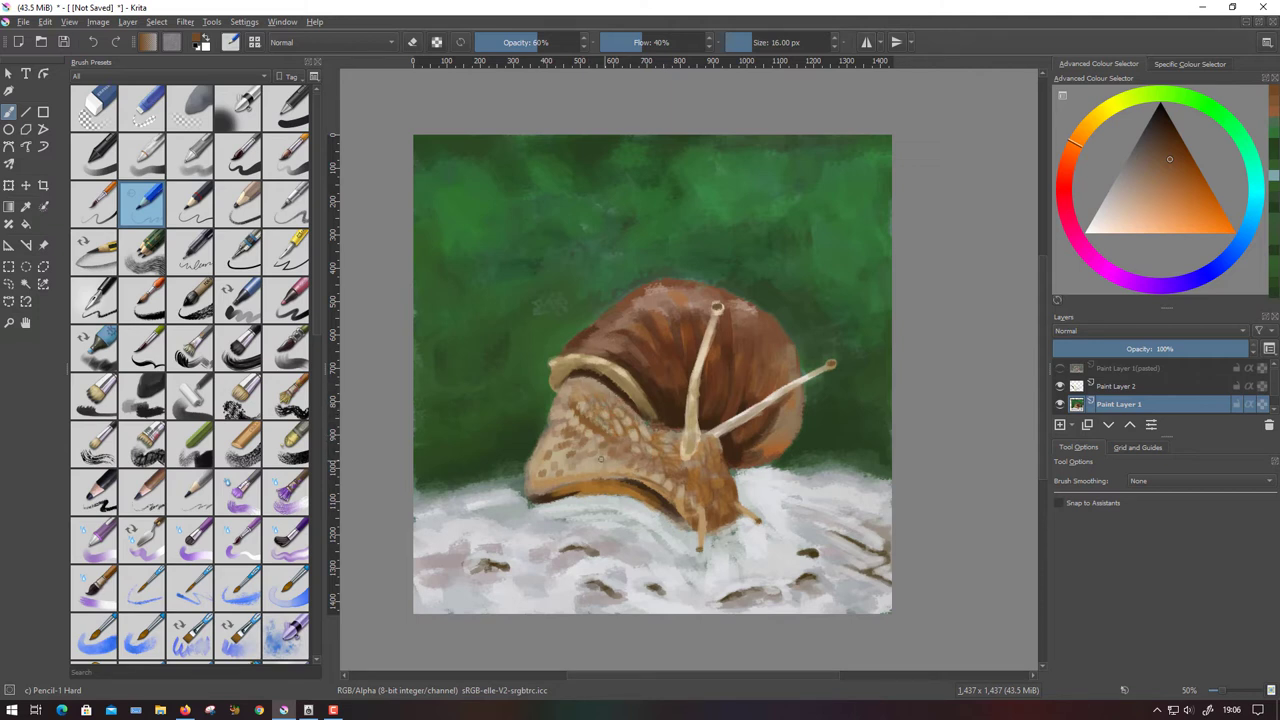
mouse_move(612, 468)
mouse_down()
mouse_move(540, 478)
mouse_move(548, 468)
mouse_up()
Add light tan highlights on the snail's head and the shell's light band.
ctrl+click(629, 405)
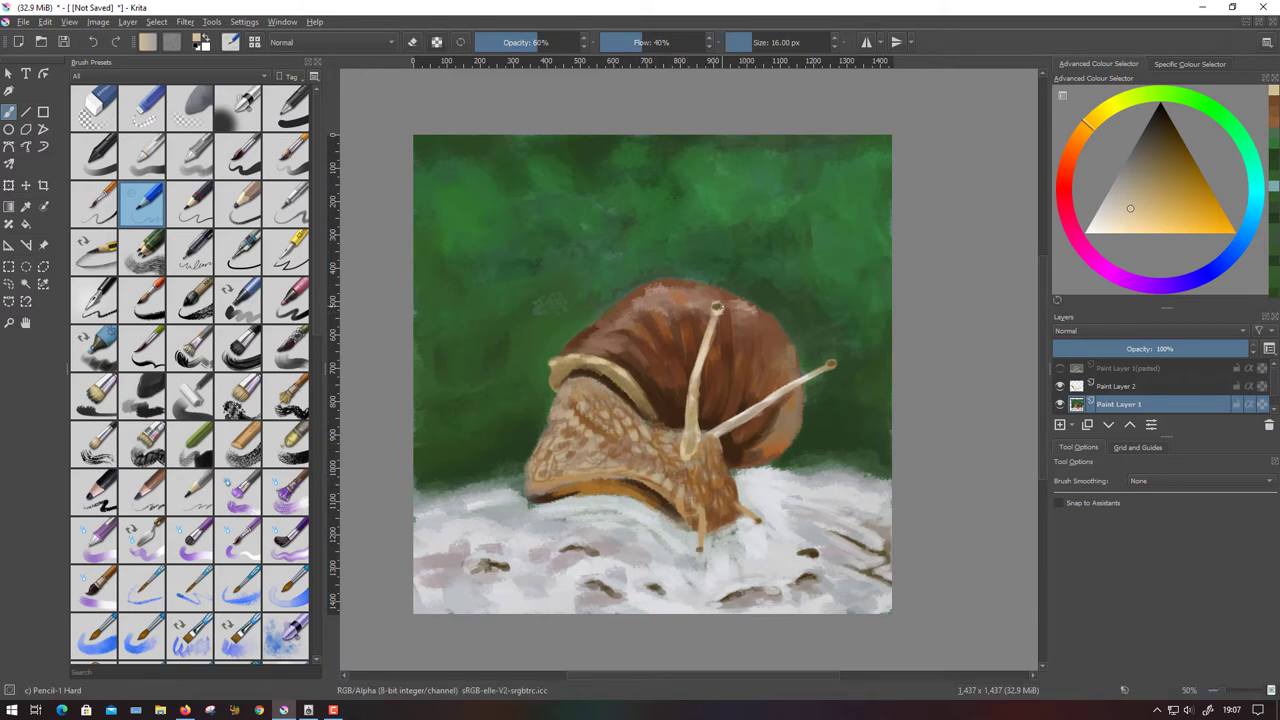
key(Page_Up)
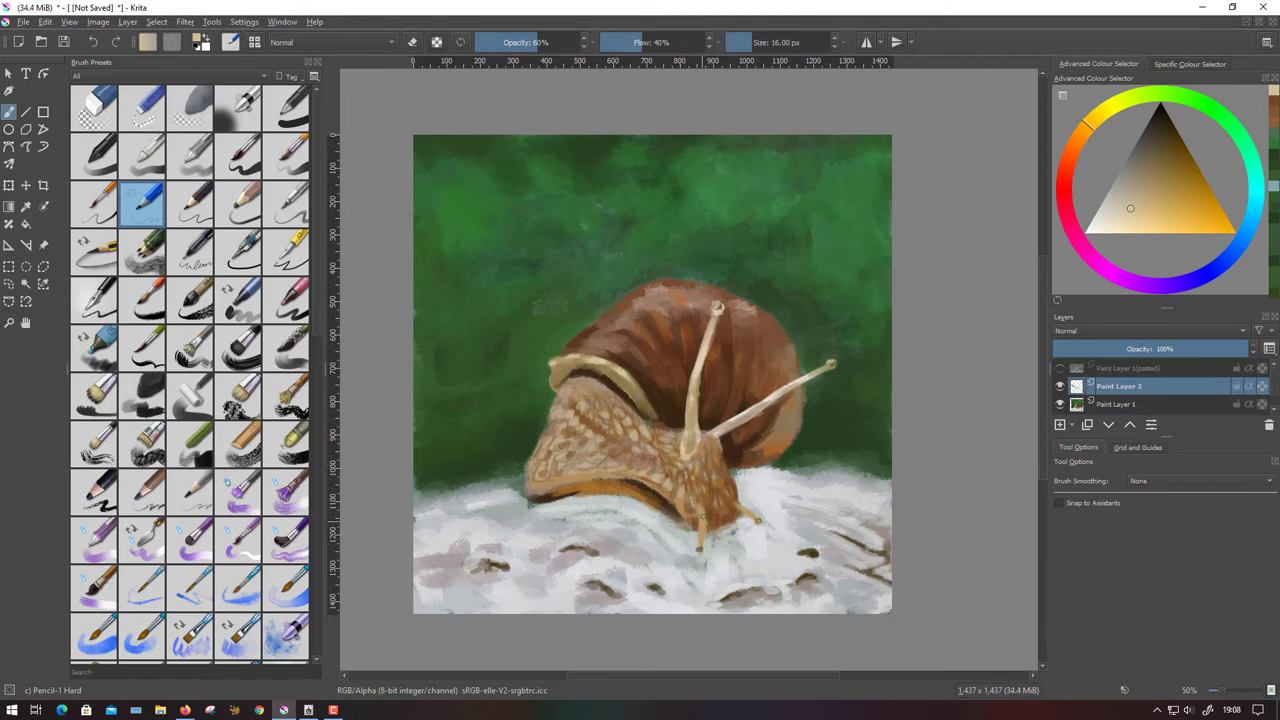
click(542, 433)
mouse_move(578, 348)
mouse_down()
mouse_move(680, 310)
mouse_move(764, 334)
mouse_up()
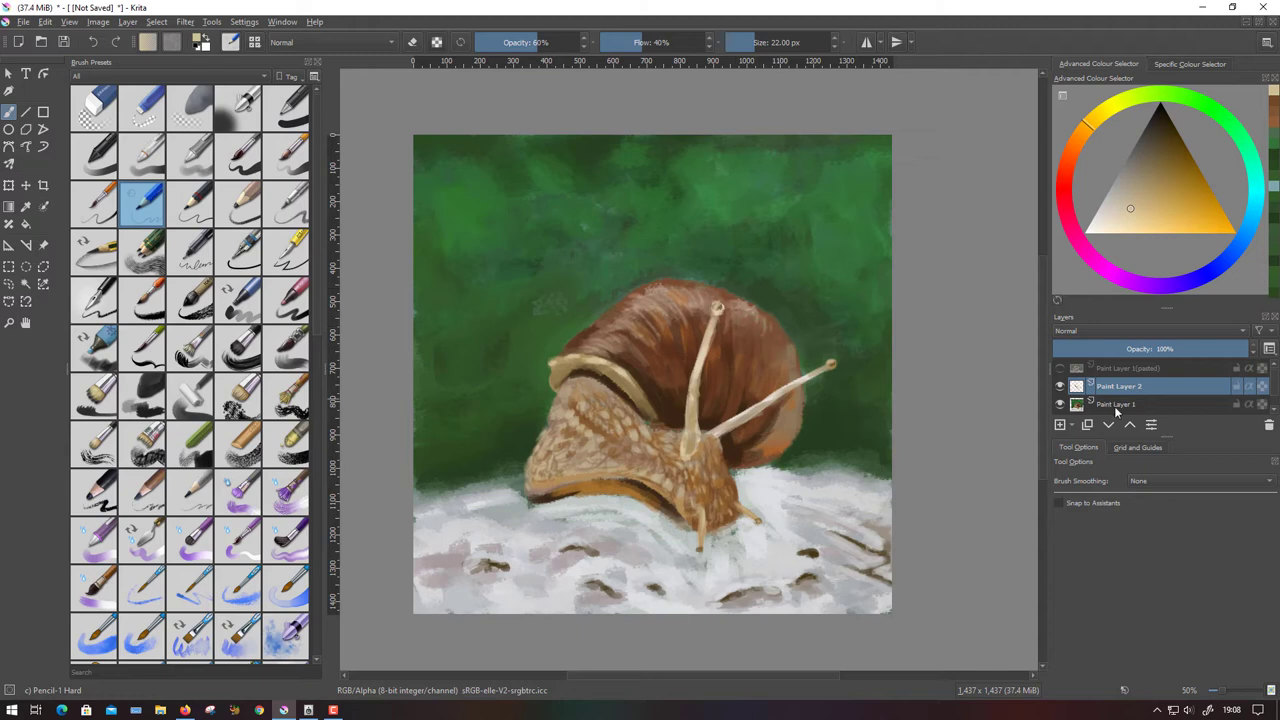
click(1117, 405)
Merge Paint Layer 2 down, then add light-tan strokes on the upper shell and lower-right edge.
right_click(1122, 387)
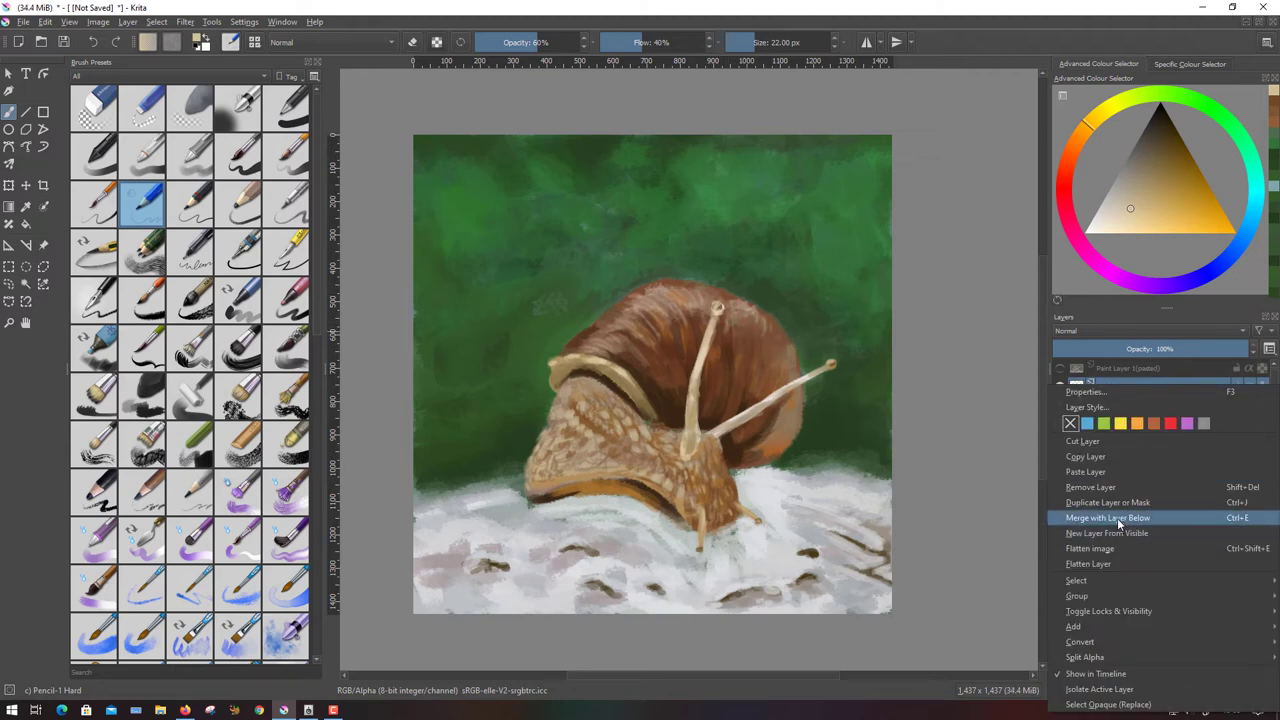
click(1115, 486)
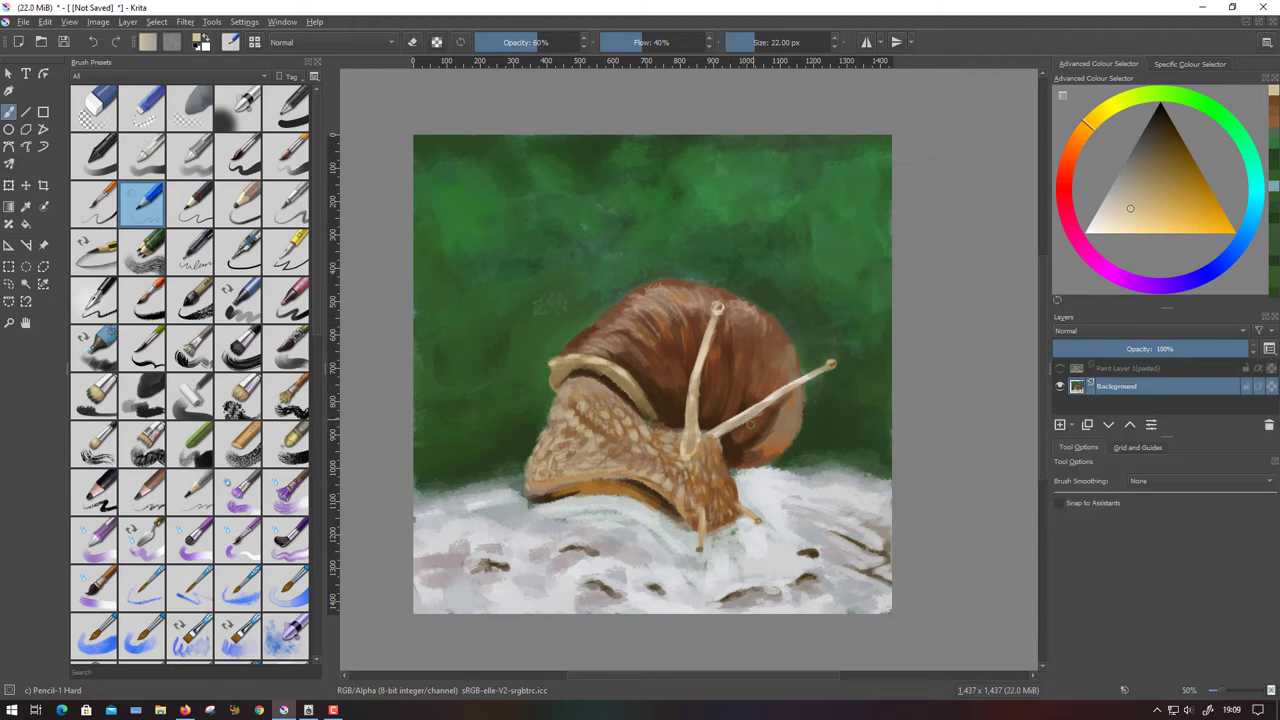
ctrl+click(778, 442)
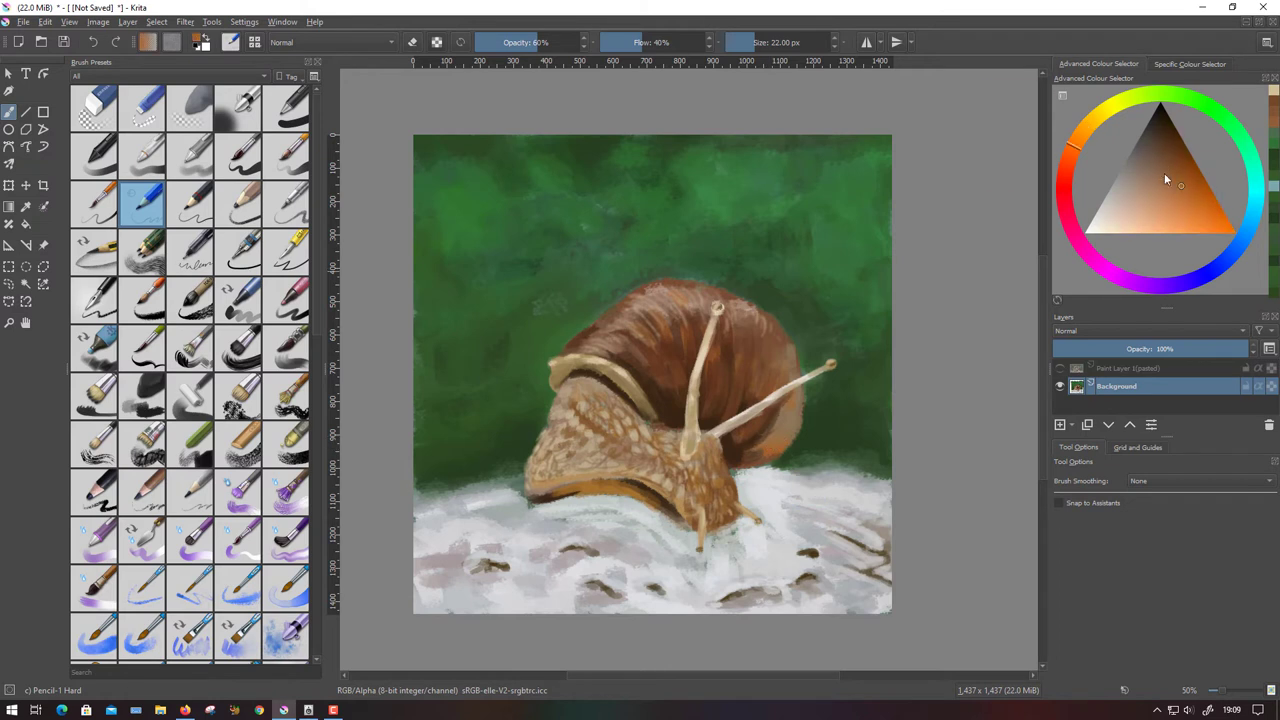
drag(744, 443, 758, 438)
ctrl+click(765, 442)
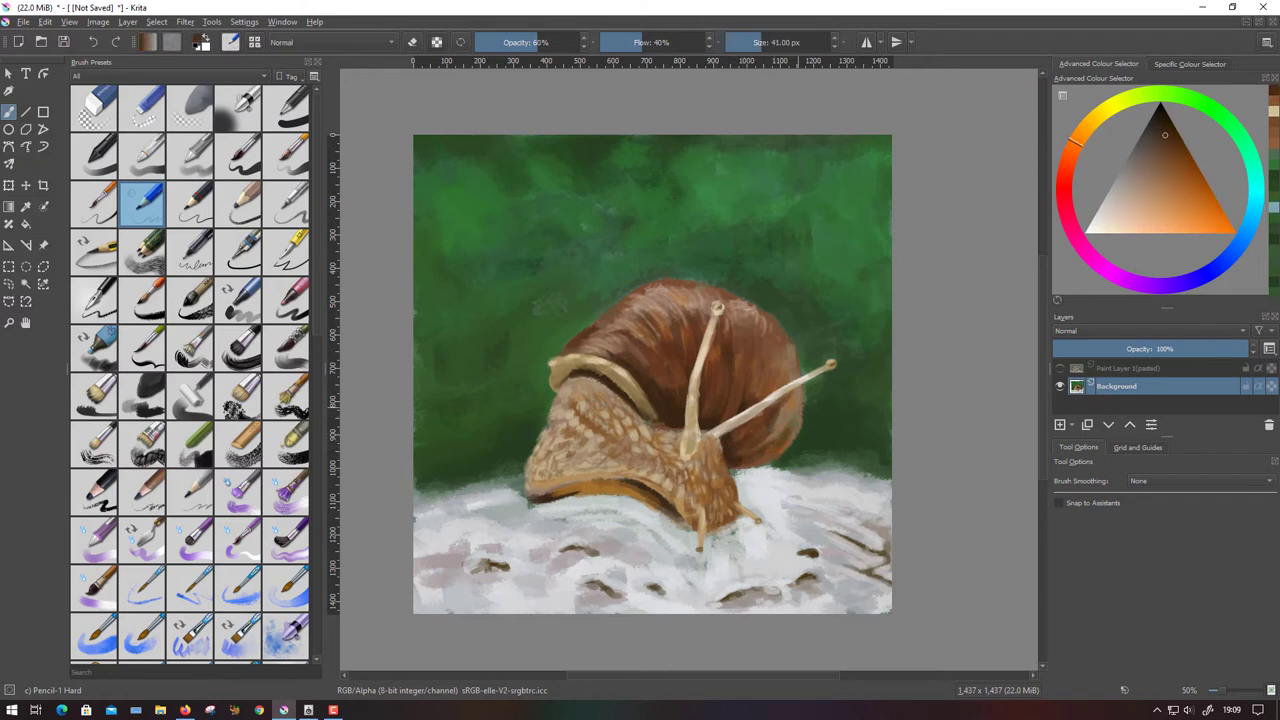
ctrl+click(786, 427)
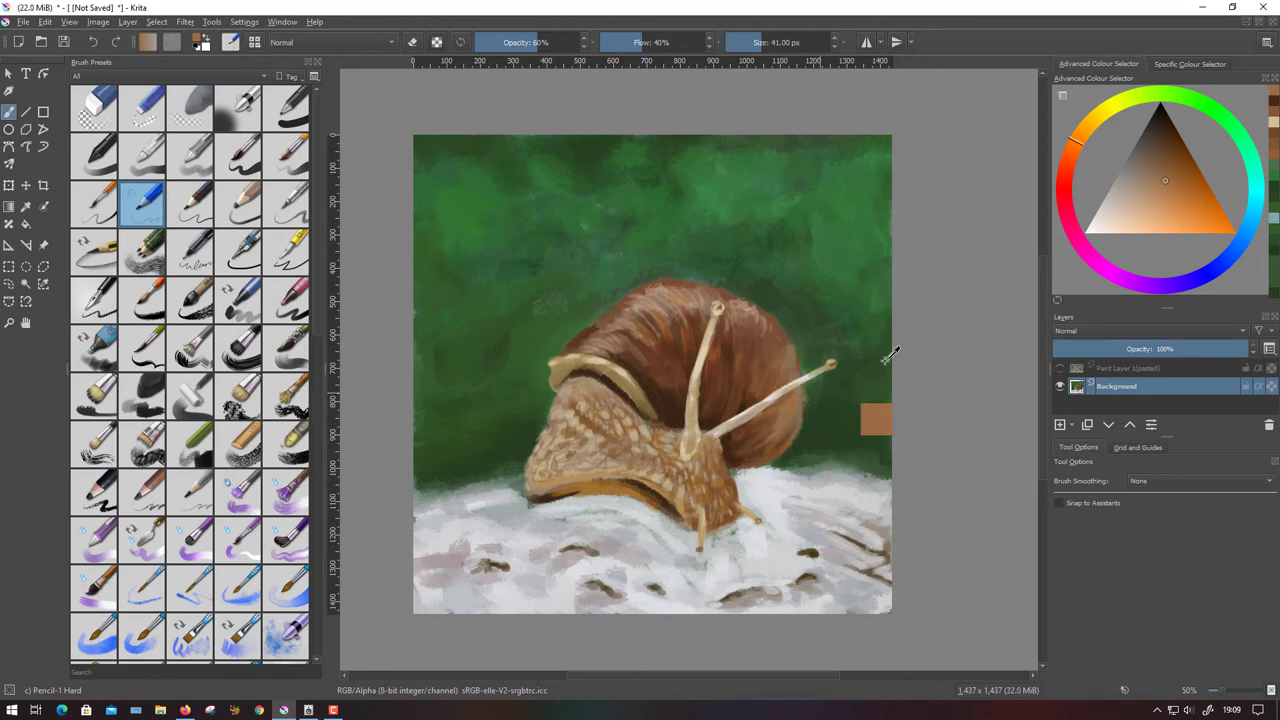
drag(1170, 177, 1163, 193)
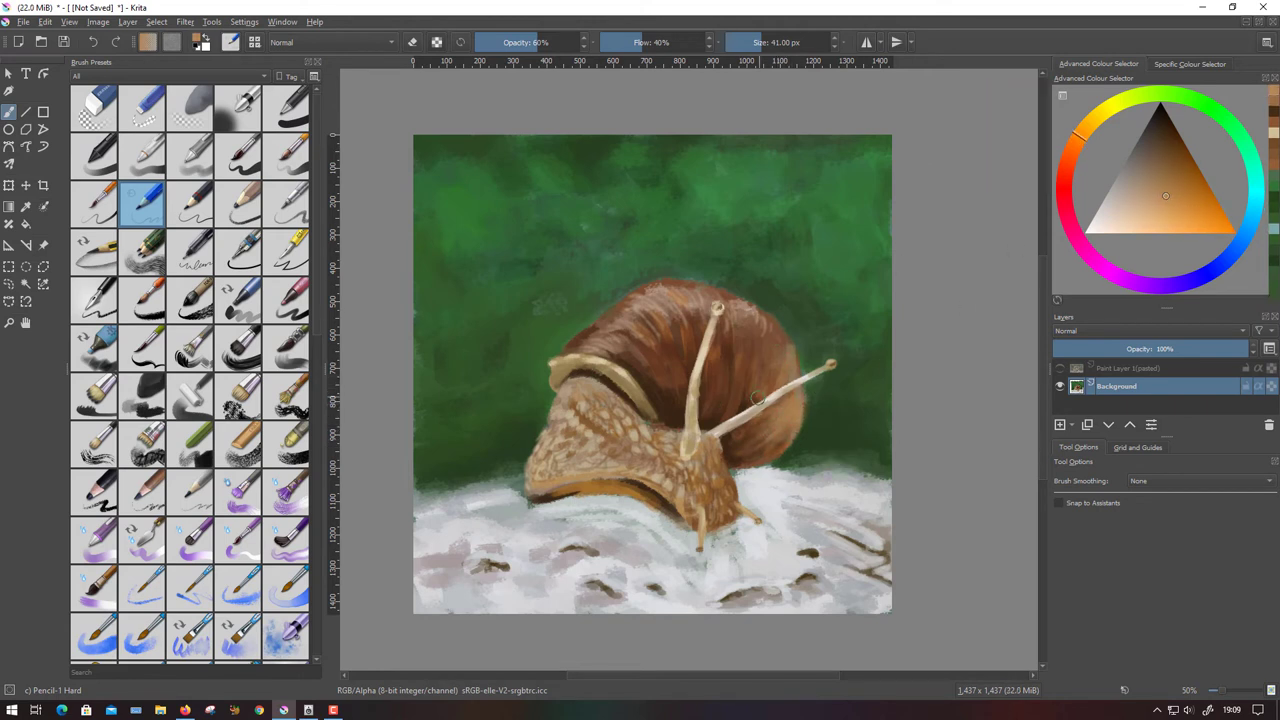
drag(740, 362, 768, 330)
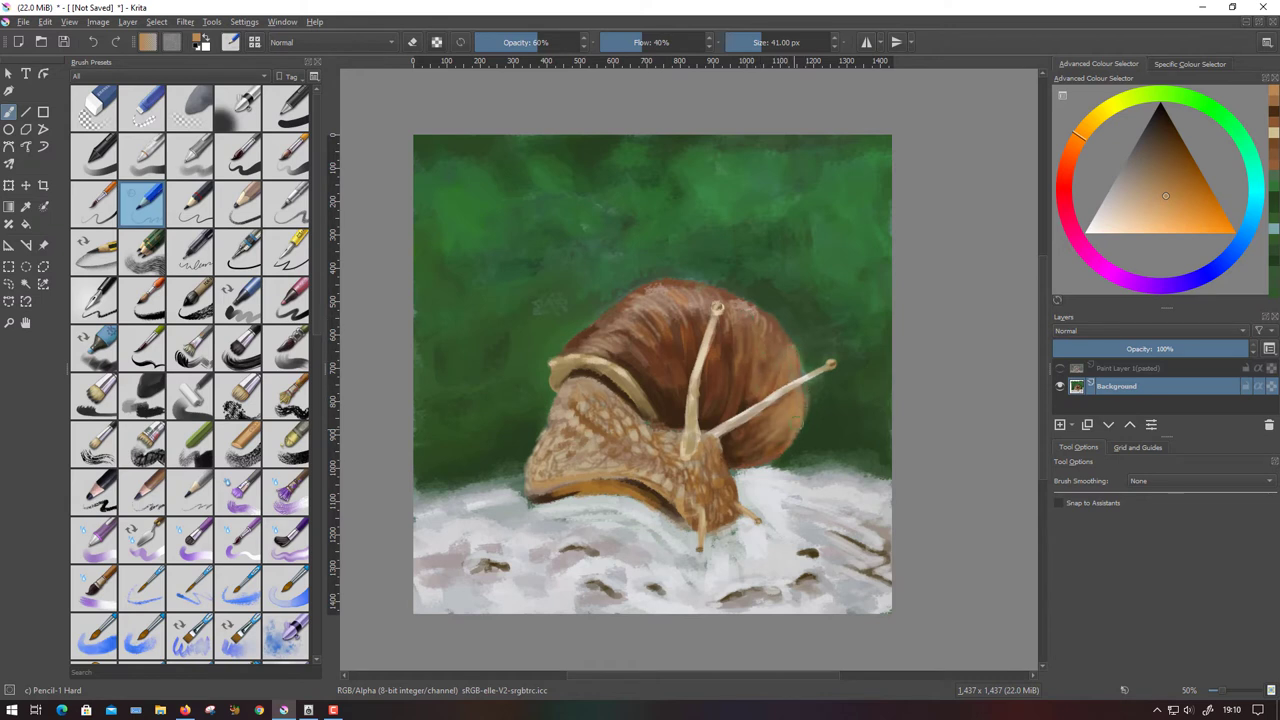
drag(800, 426, 783, 458)
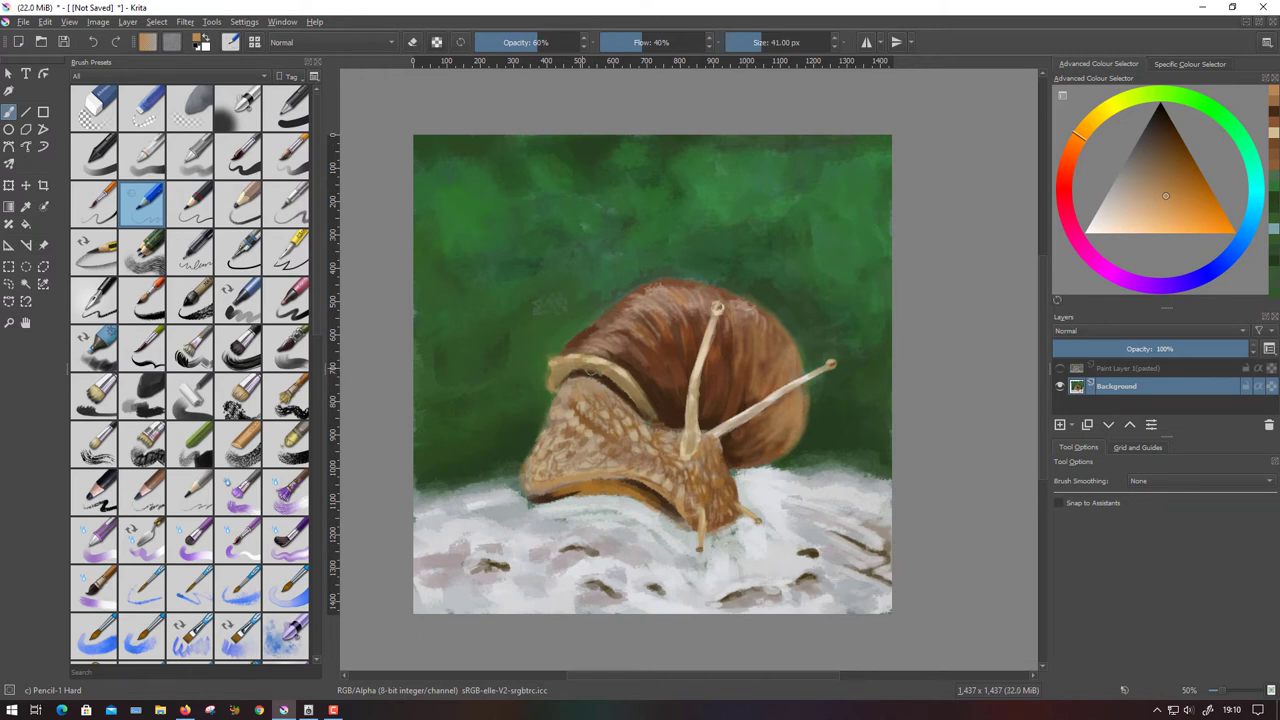
At 26 px, paint dark brown strokes on the snail's body, head and front.
ctrl+click(647, 390)
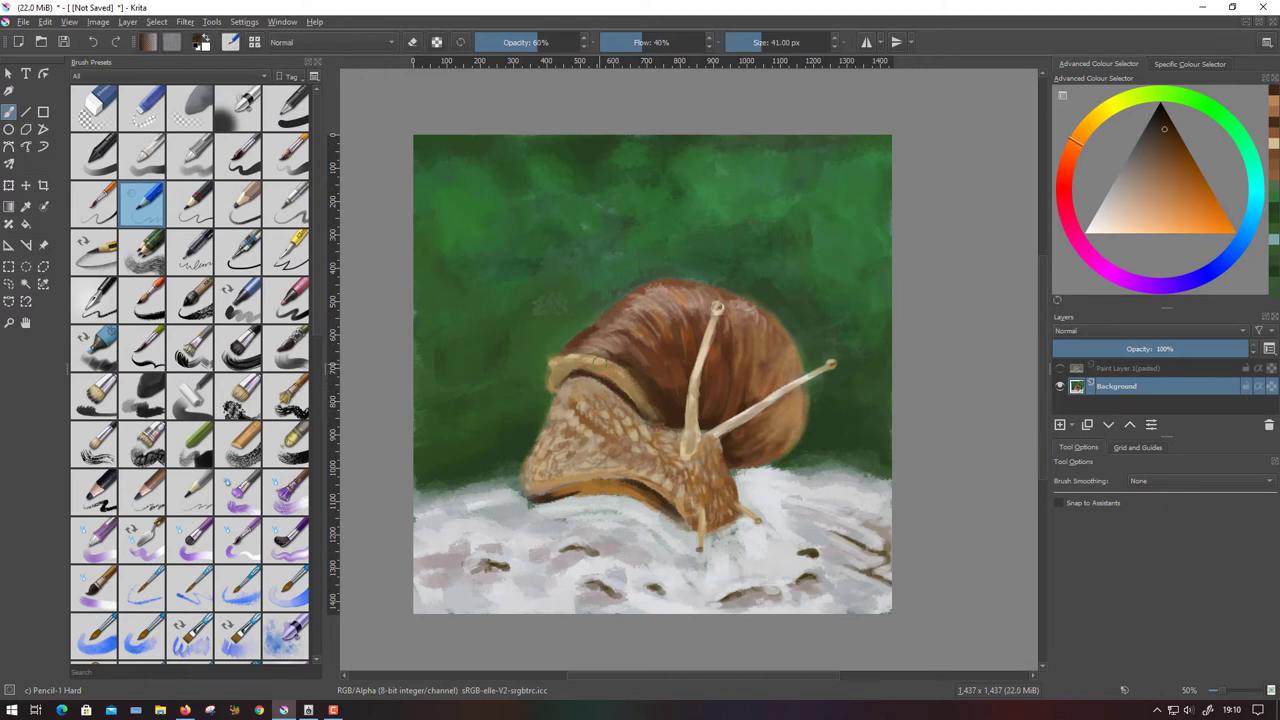
ctrl+click(645, 404)
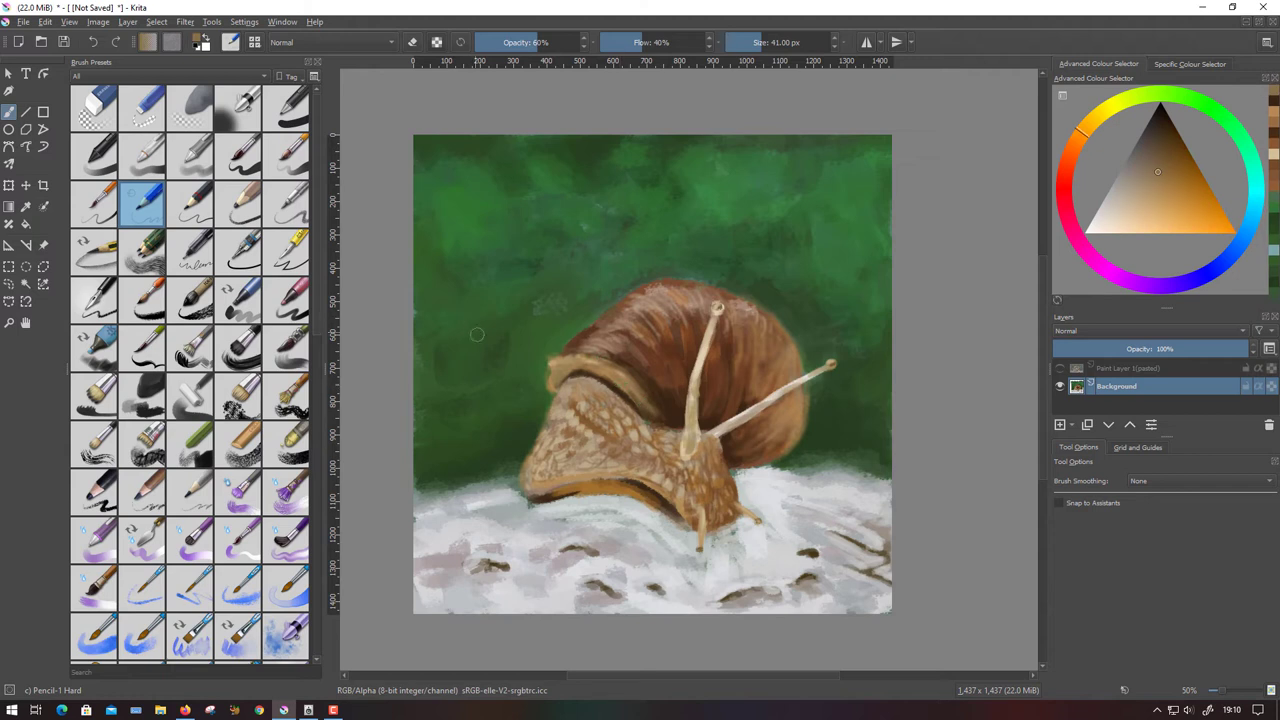
key(k)
key(k)
key(k)
key(bracketleft)
key(bracketleft)
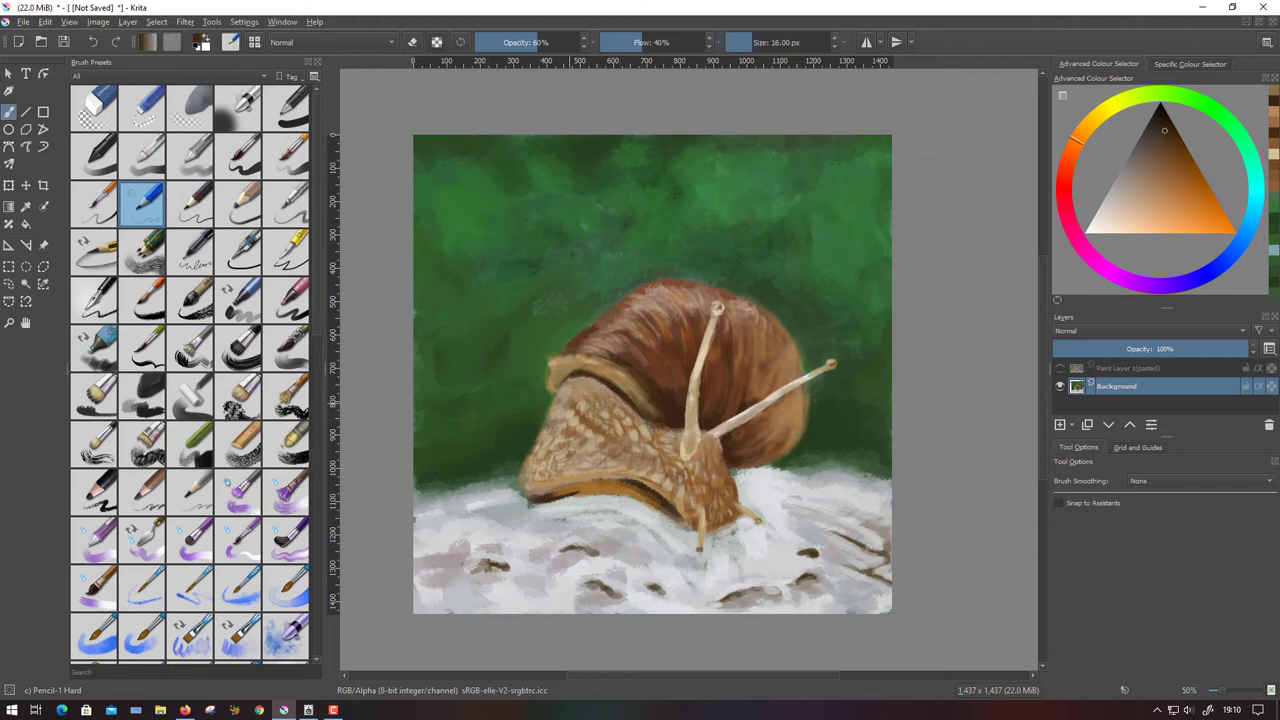
key(bracketright)
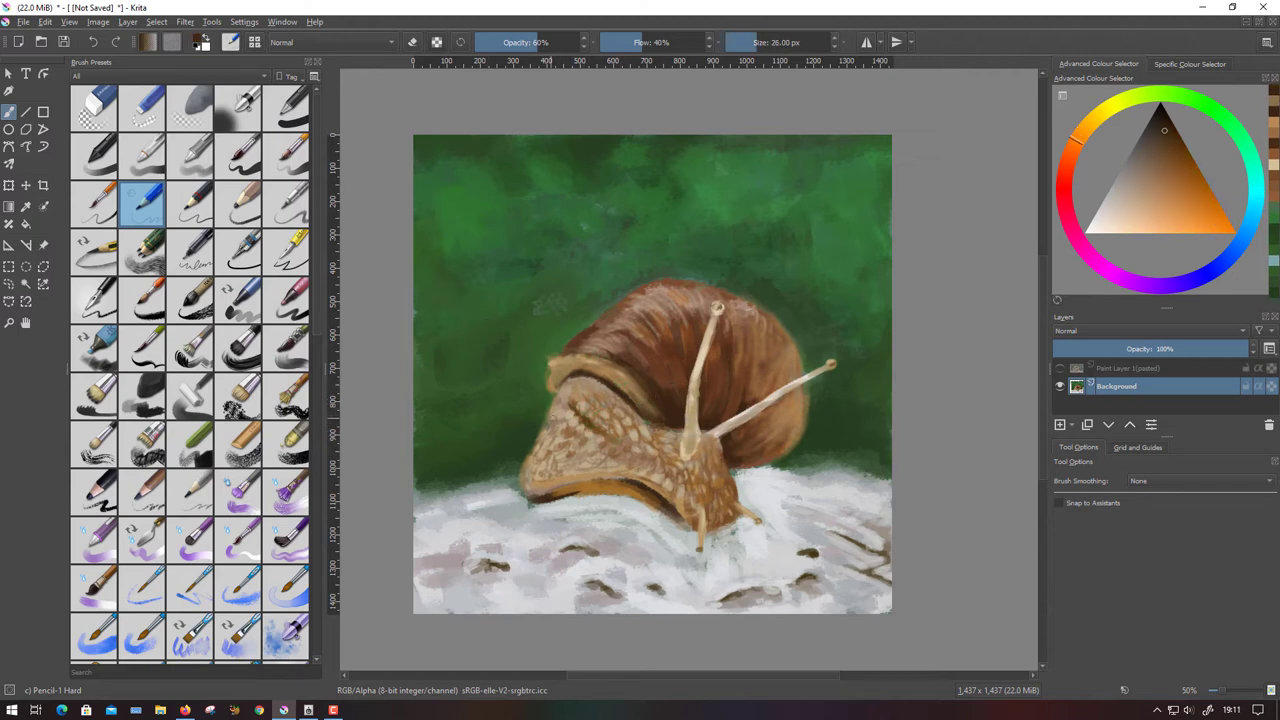
click(556, 434)
drag(580, 451, 615, 449)
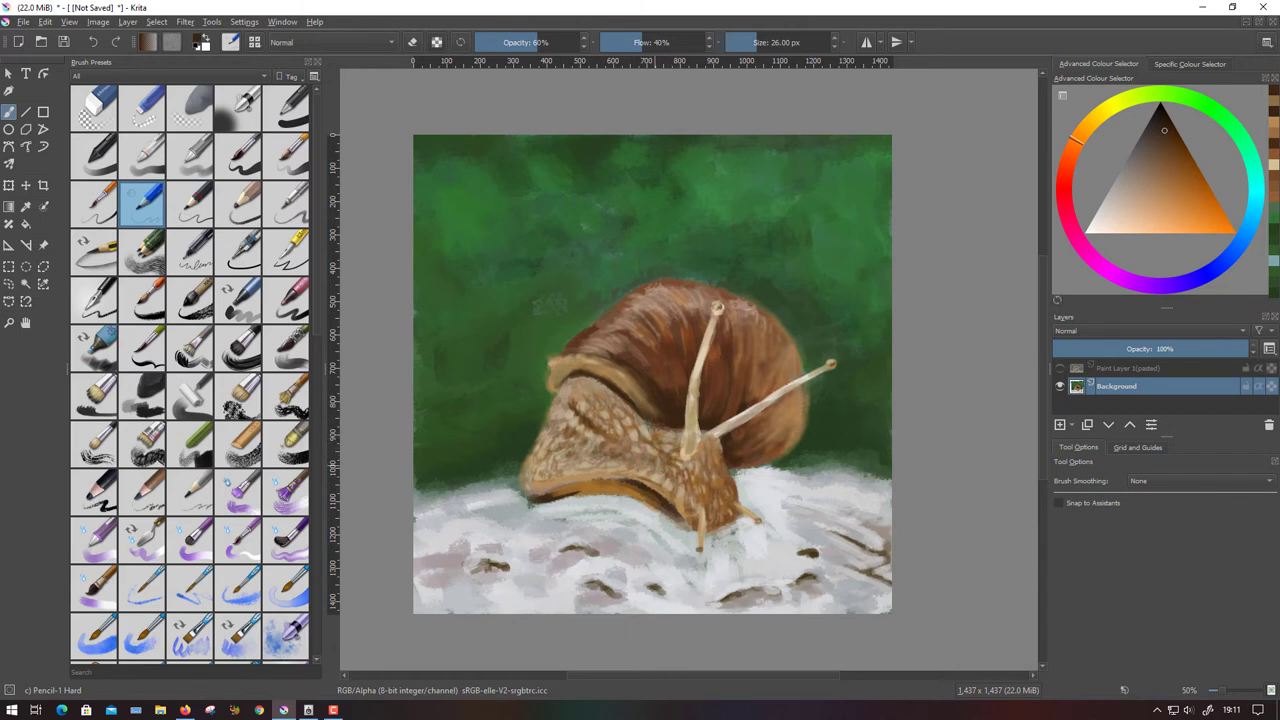
drag(635, 447, 620, 431)
drag(716, 501, 730, 518)
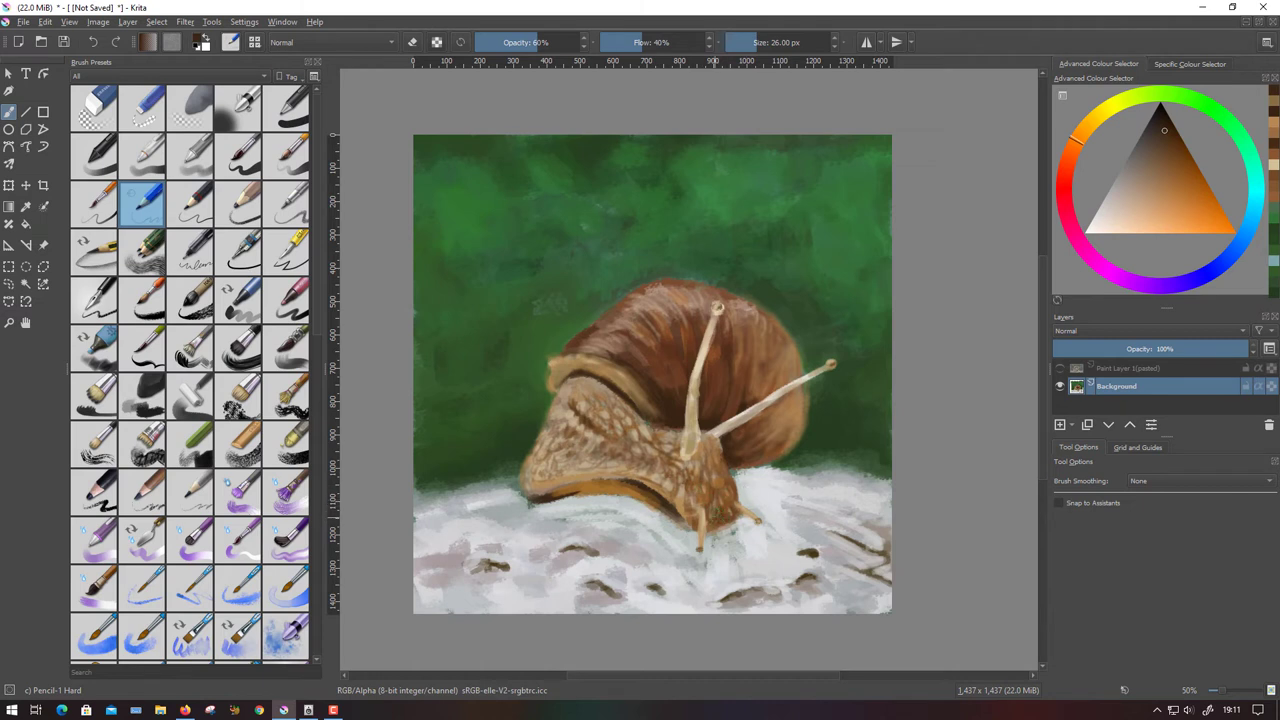
Add a tan head-tip stroke, shade the shell's bottom edge, and paint the head underside reddish brown at 38 px.
ctrl+click(725, 525)
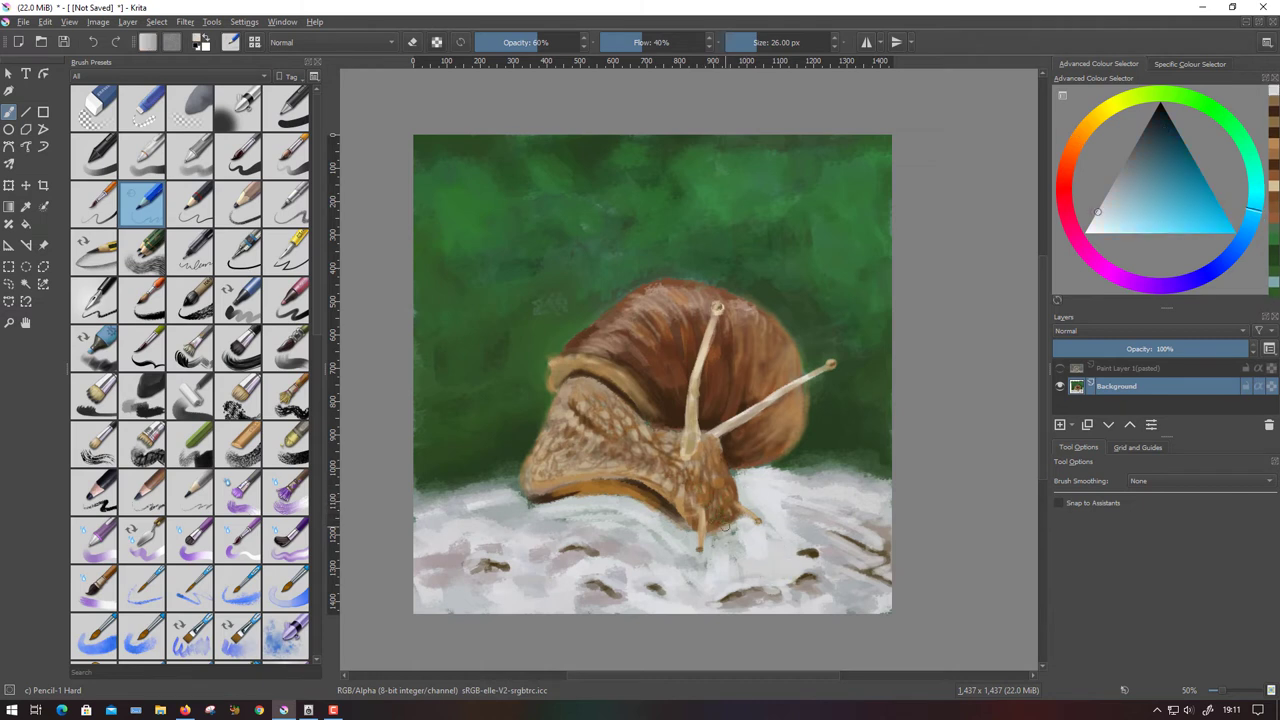
ctrl+click(745, 522)
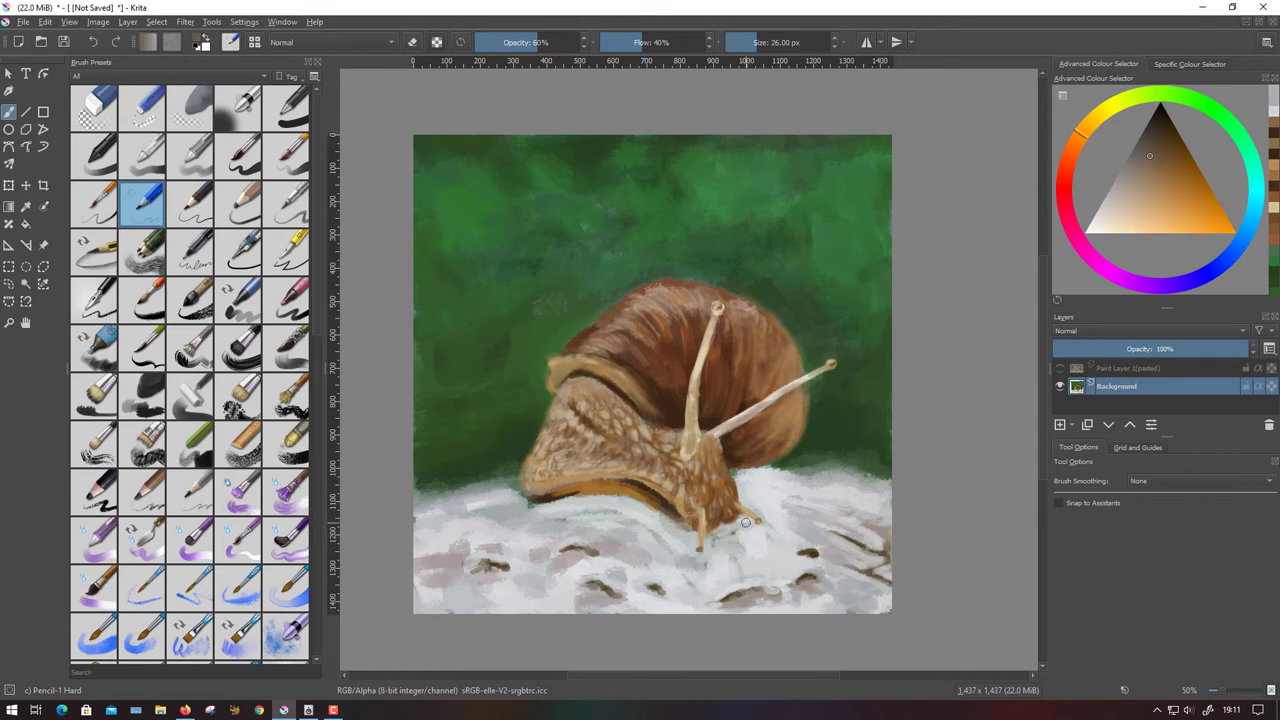
drag(745, 522, 756, 520)
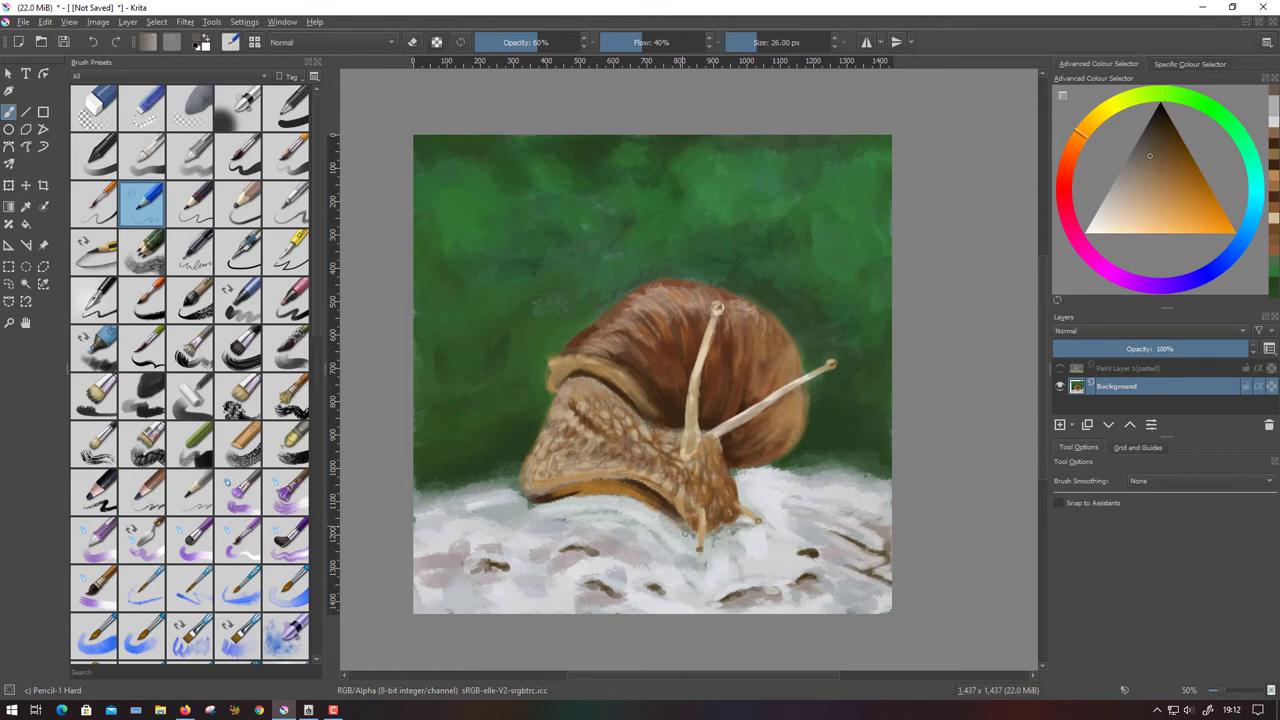
ctrl+click(640, 510)
mouse_move(644, 508)
mouse_down()
mouse_move(600, 500)
mouse_move(632, 503)
mouse_up()
key(bracketright)
ctrl+click(605, 498)
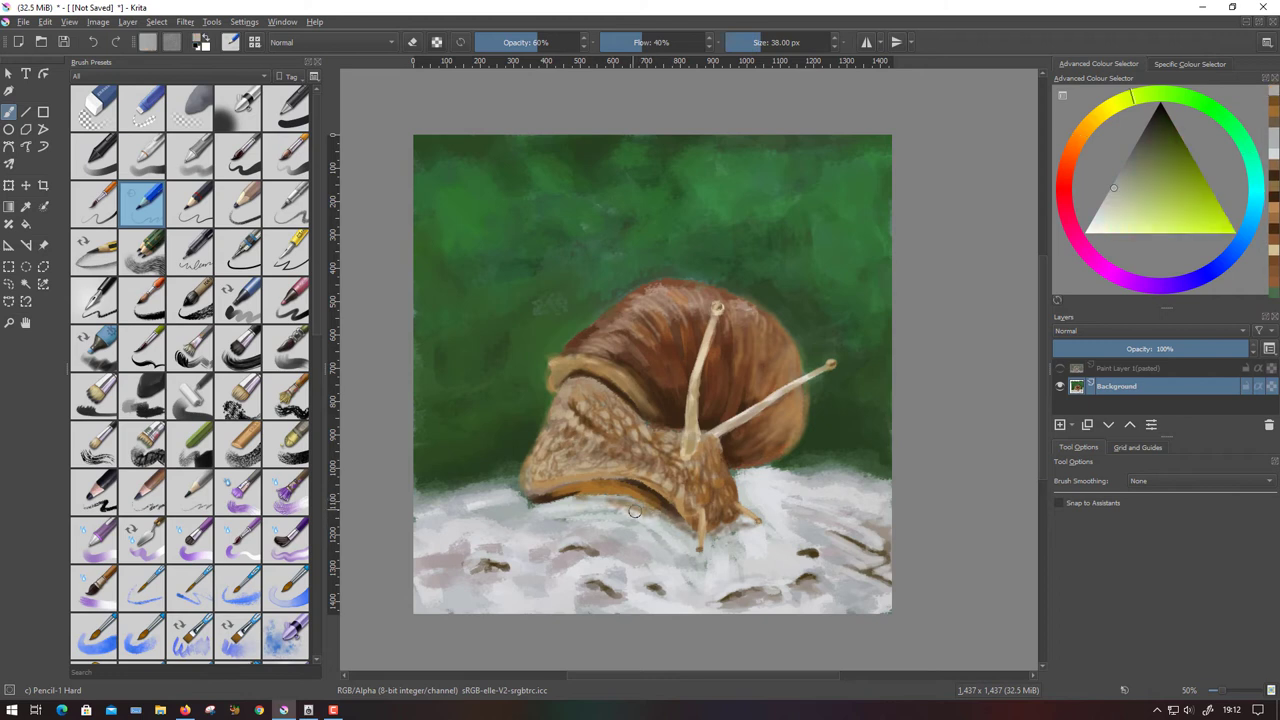
ctrl+click(593, 531)
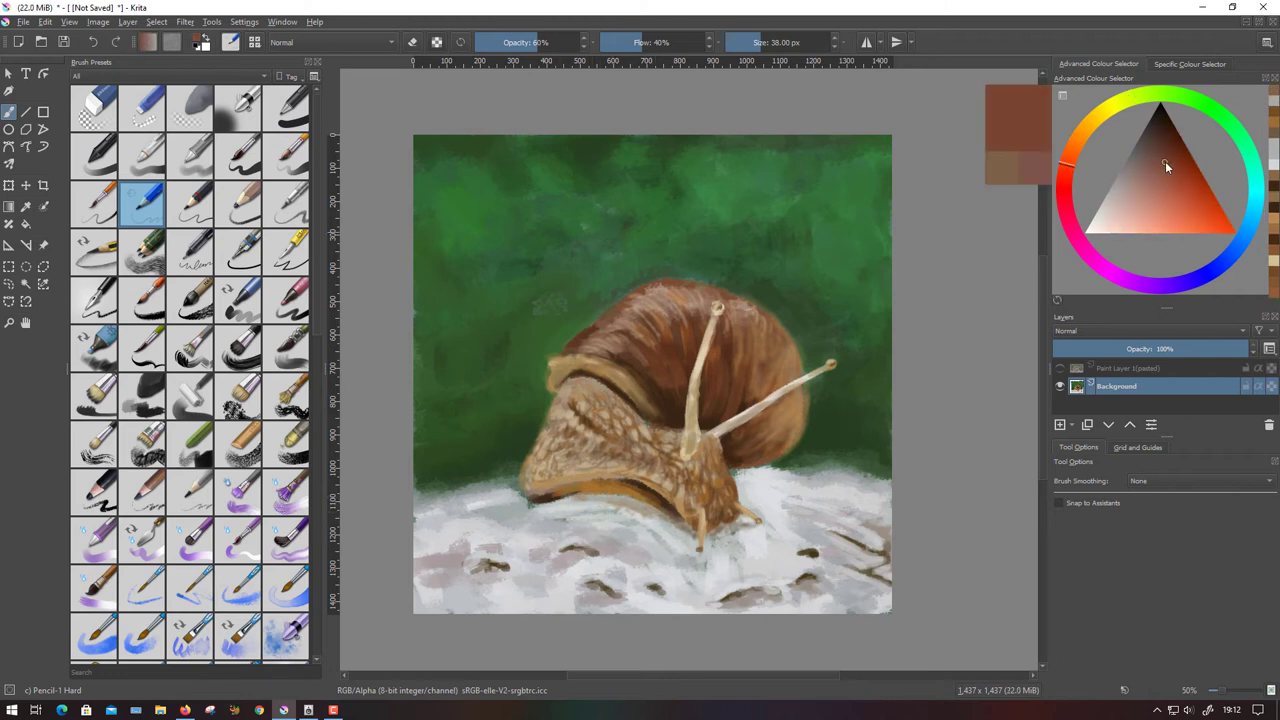
drag(560, 497, 648, 502)
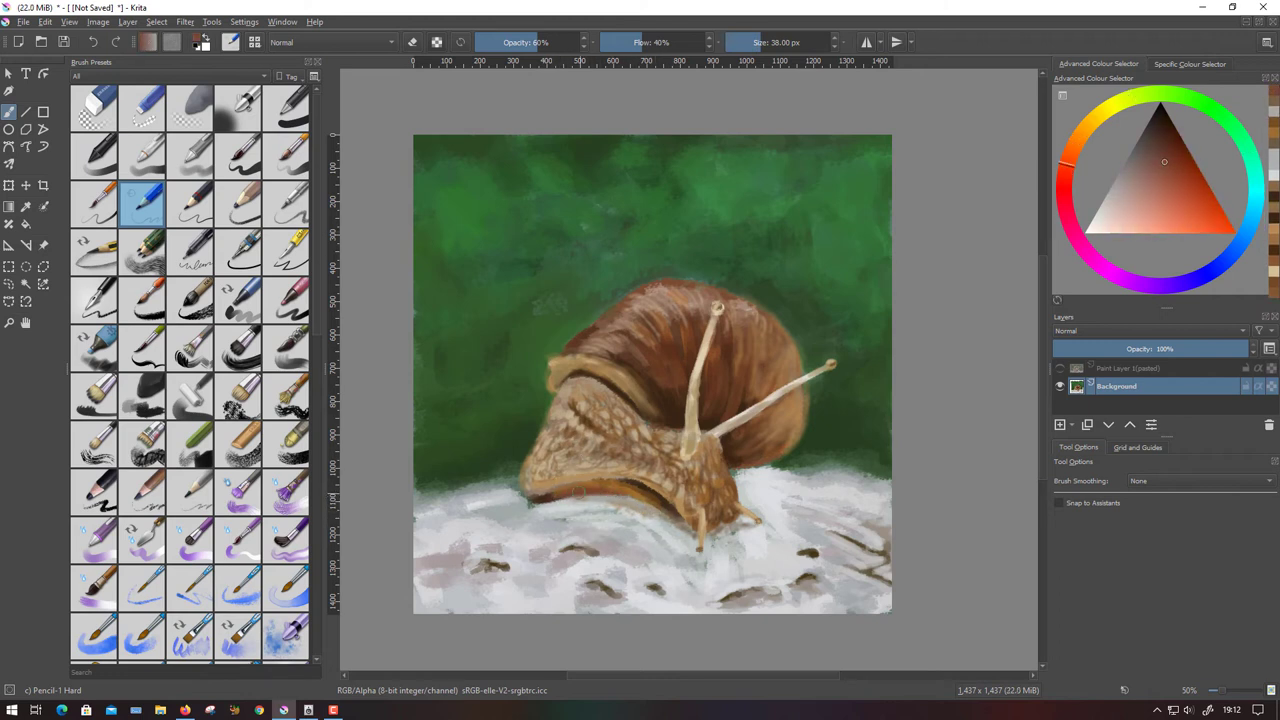
Sample browns and pale greys and paint a faint stroke down the antenna.
ctrl+click(628, 480)
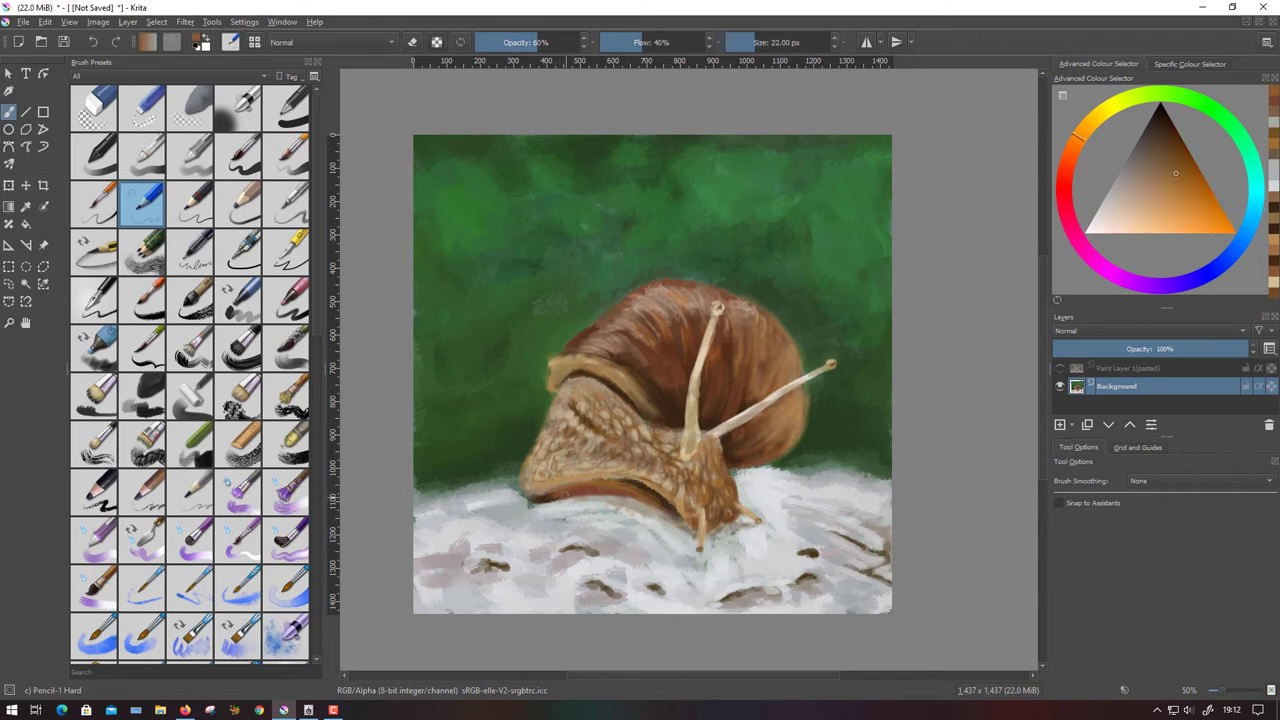
ctrl+click(573, 494)
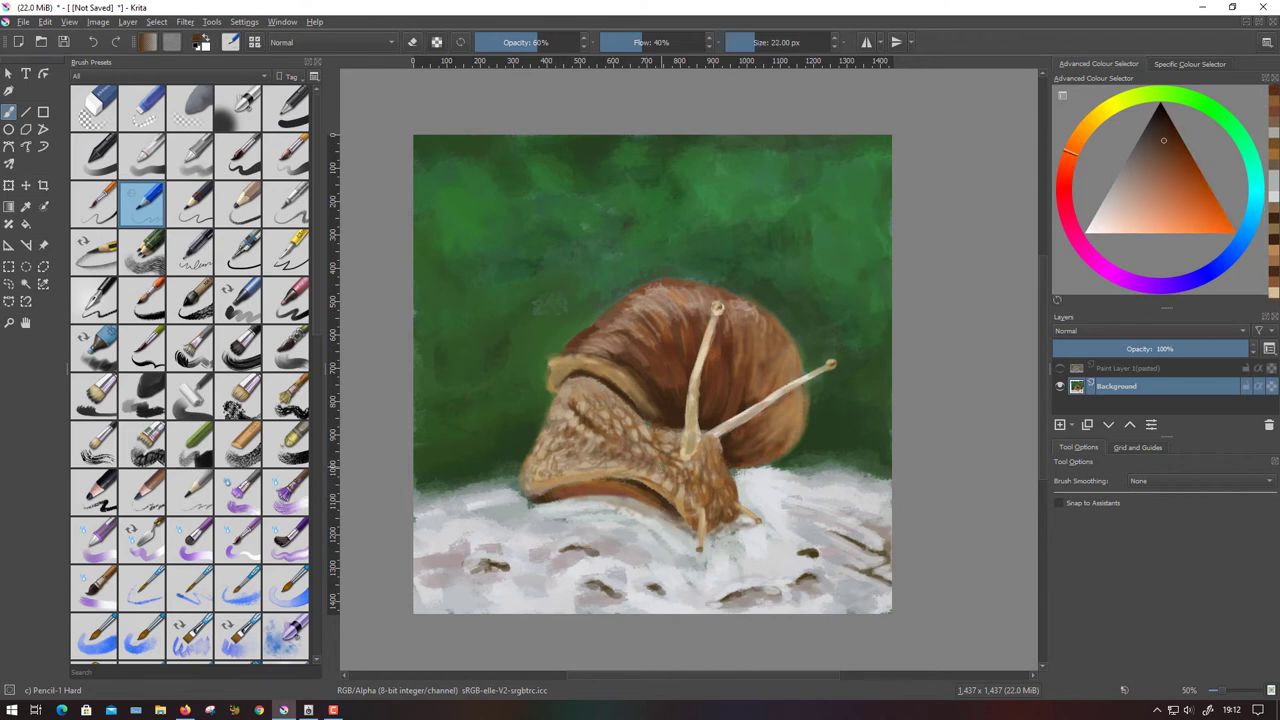
ctrl+click(724, 435)
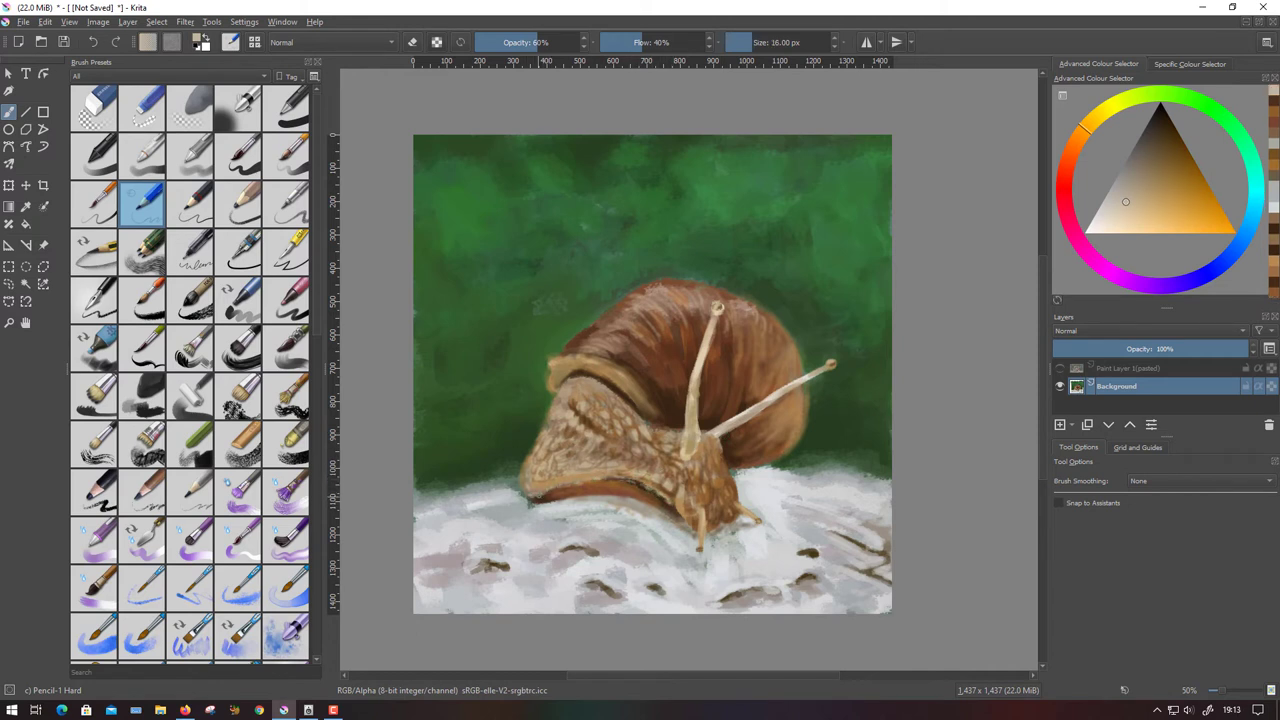
ctrl+click(689, 440)
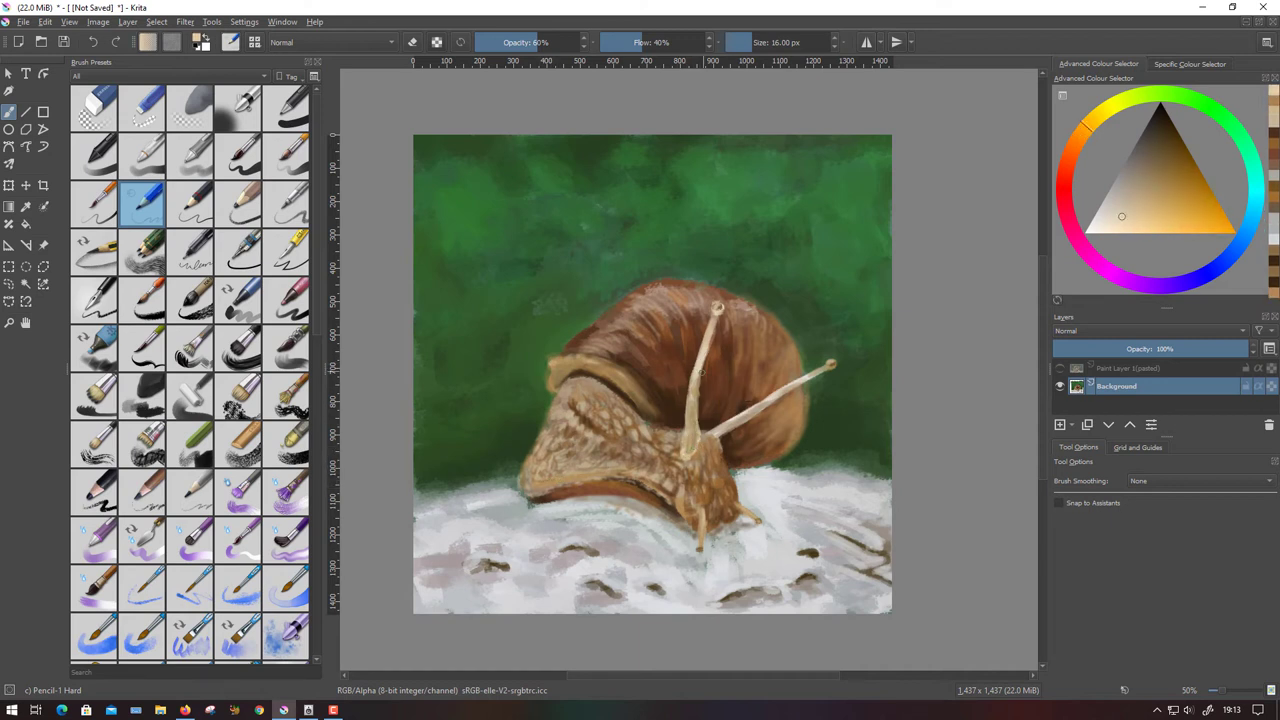
ctrl+click(690, 398)
drag(694, 373, 693, 416)
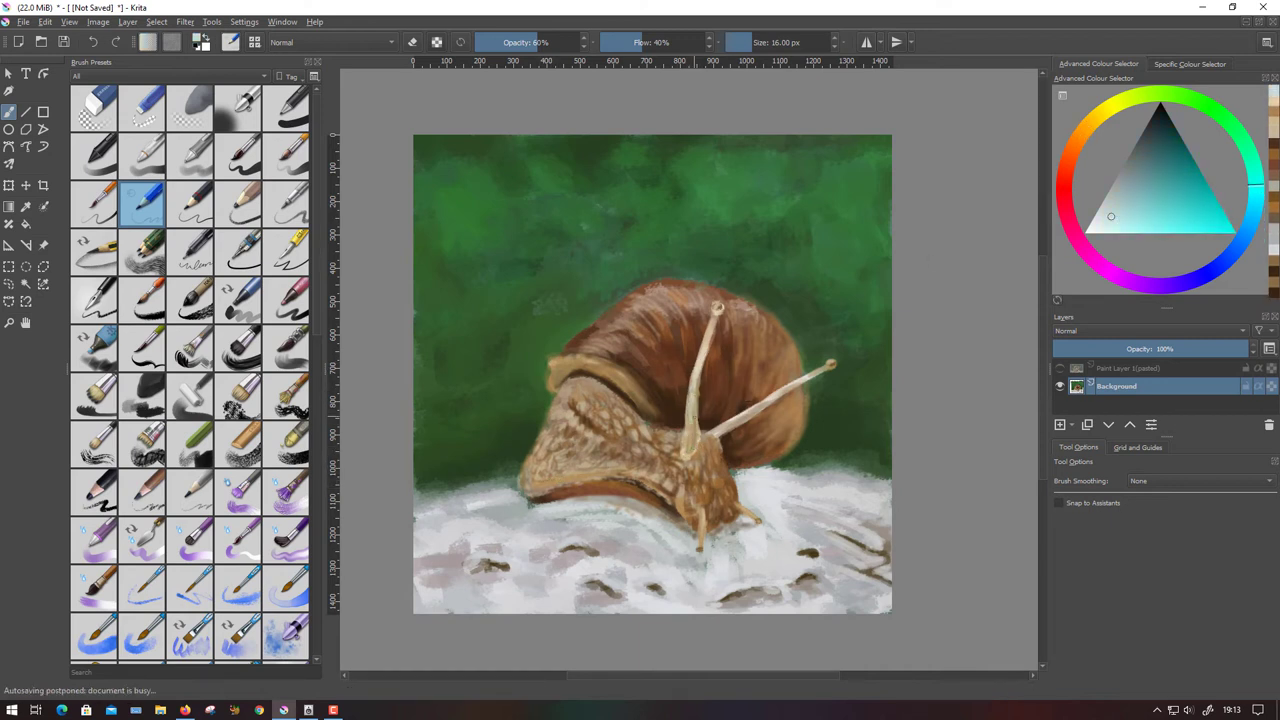
ctrl+click(556, 360)
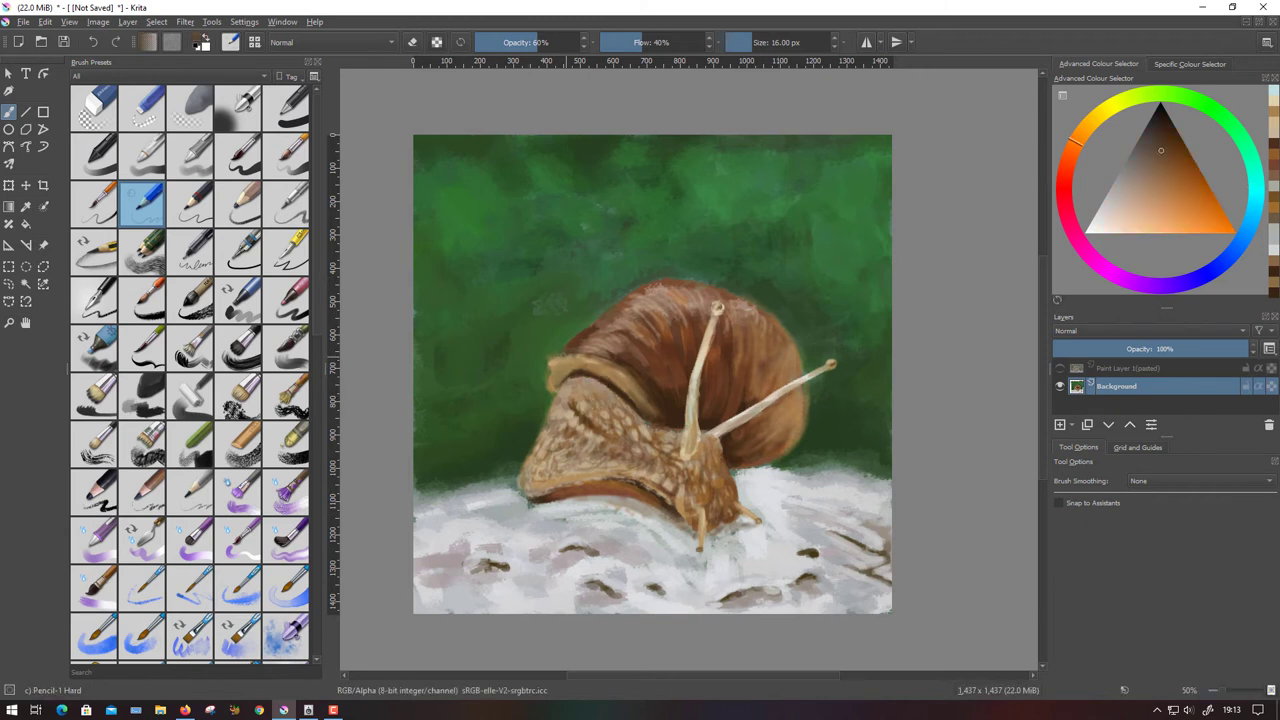
ctrl+click(582, 340)
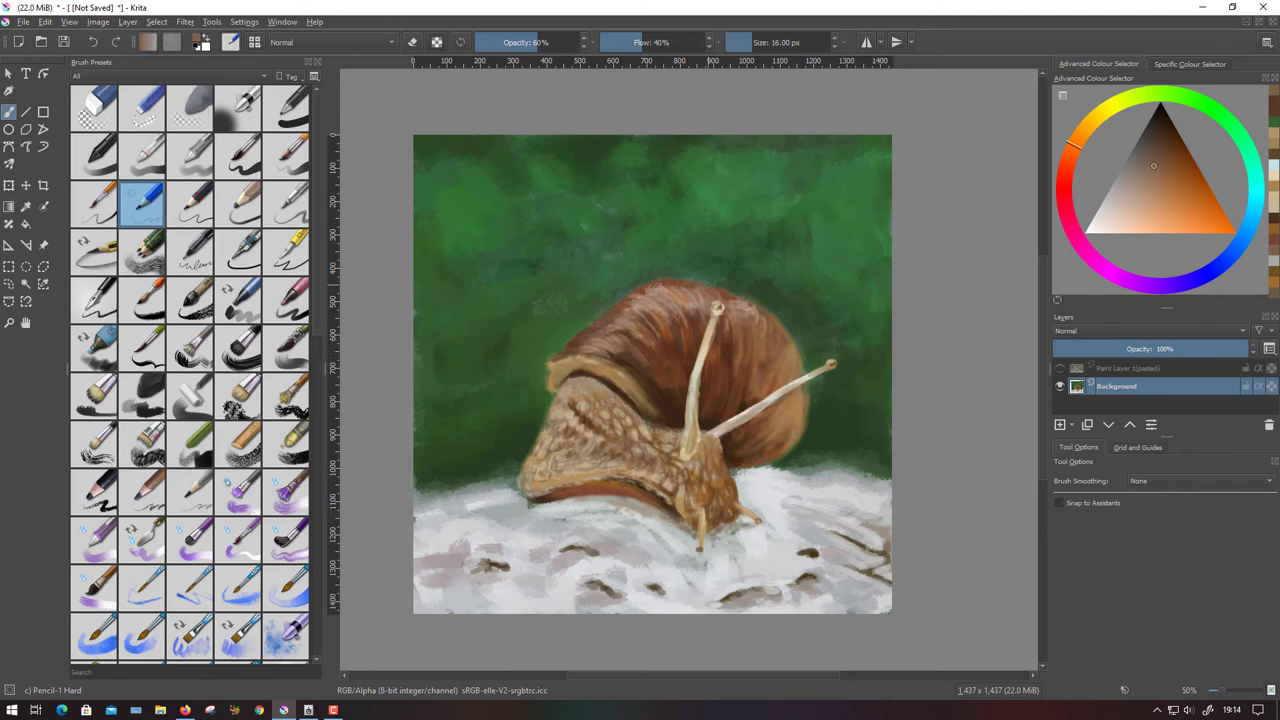
Duplicate the Background layer, try other blend modes, and leave the copy at Normal.
right_click(1150, 386)
click(1100, 486)
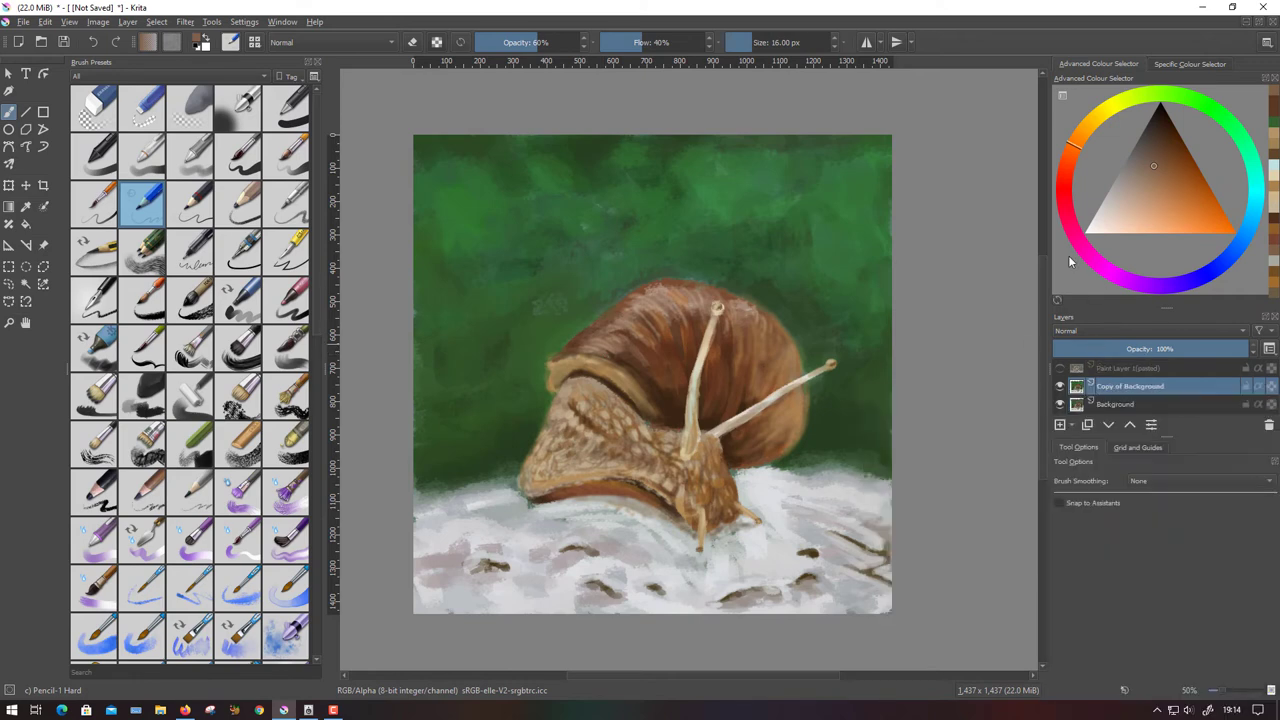
click(1120, 330)
click(1105, 308)
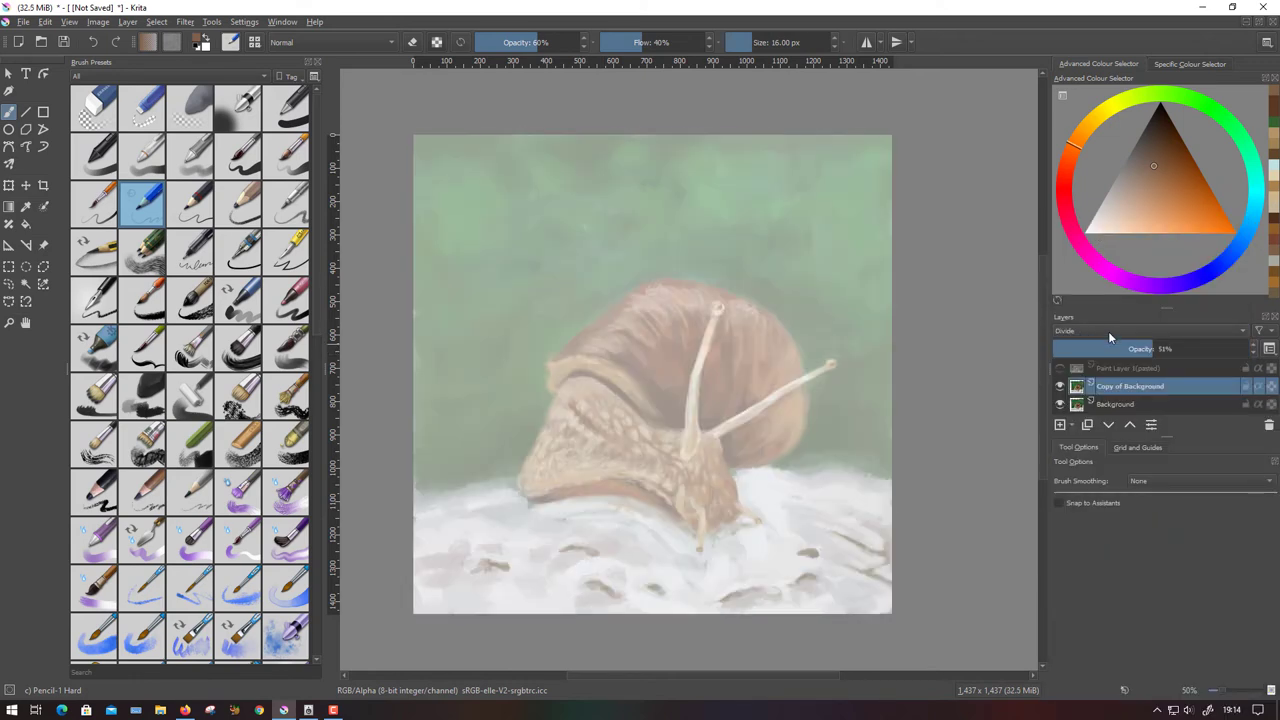
scroll(1108, 331, down, 1)
scroll(1108, 331, down, 1)
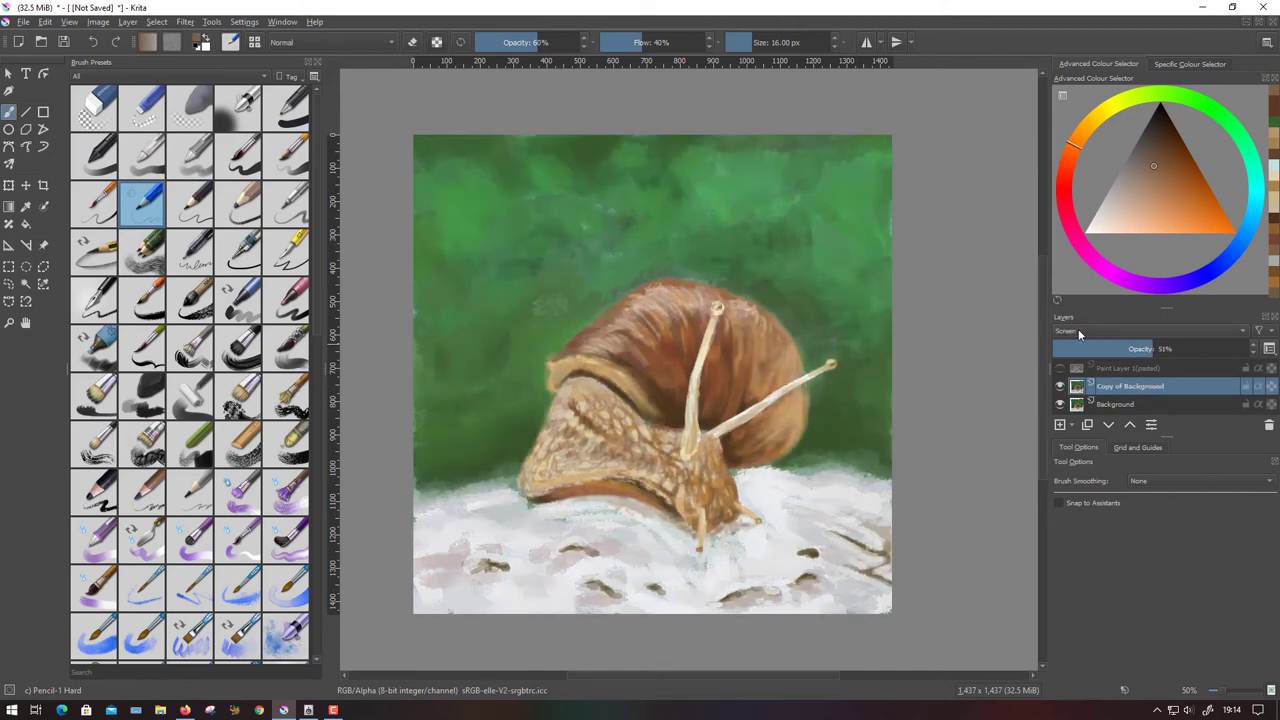
click(1126, 327)
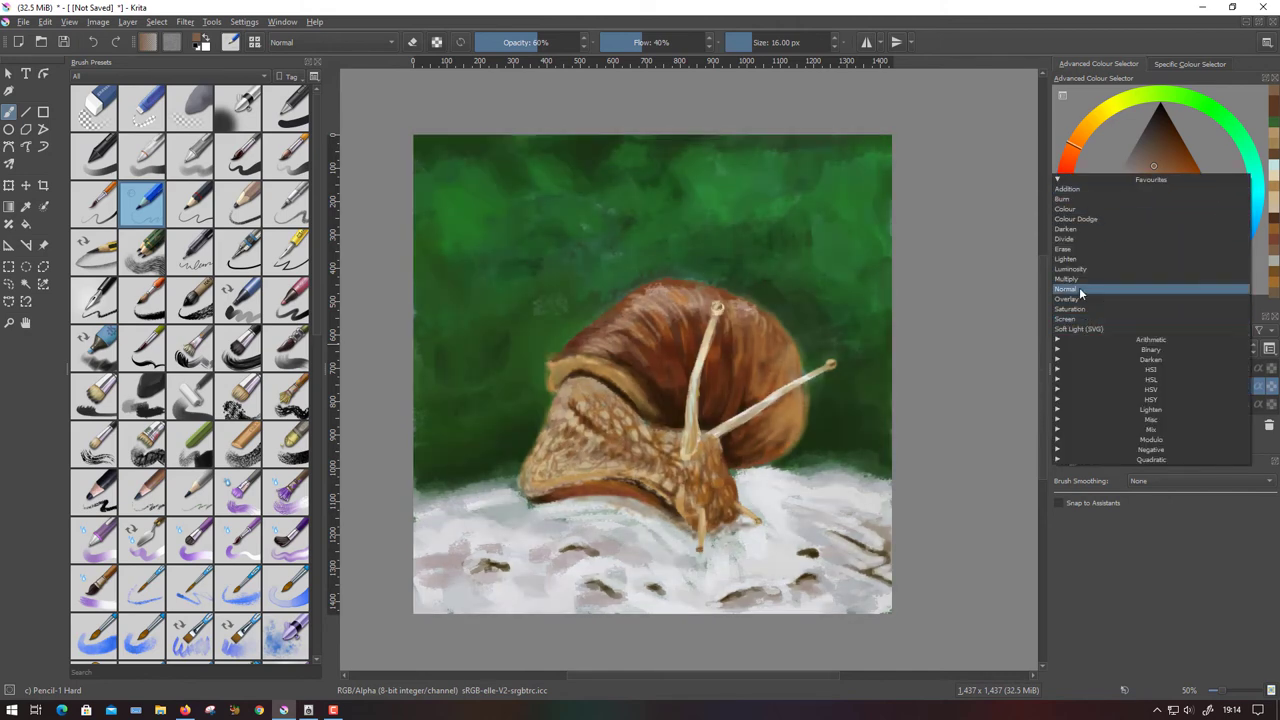
click(1079, 289)
click(185, 21)
Sharpen the background copy with Unsharp Mask at radius 2.00.
click(405, 191)
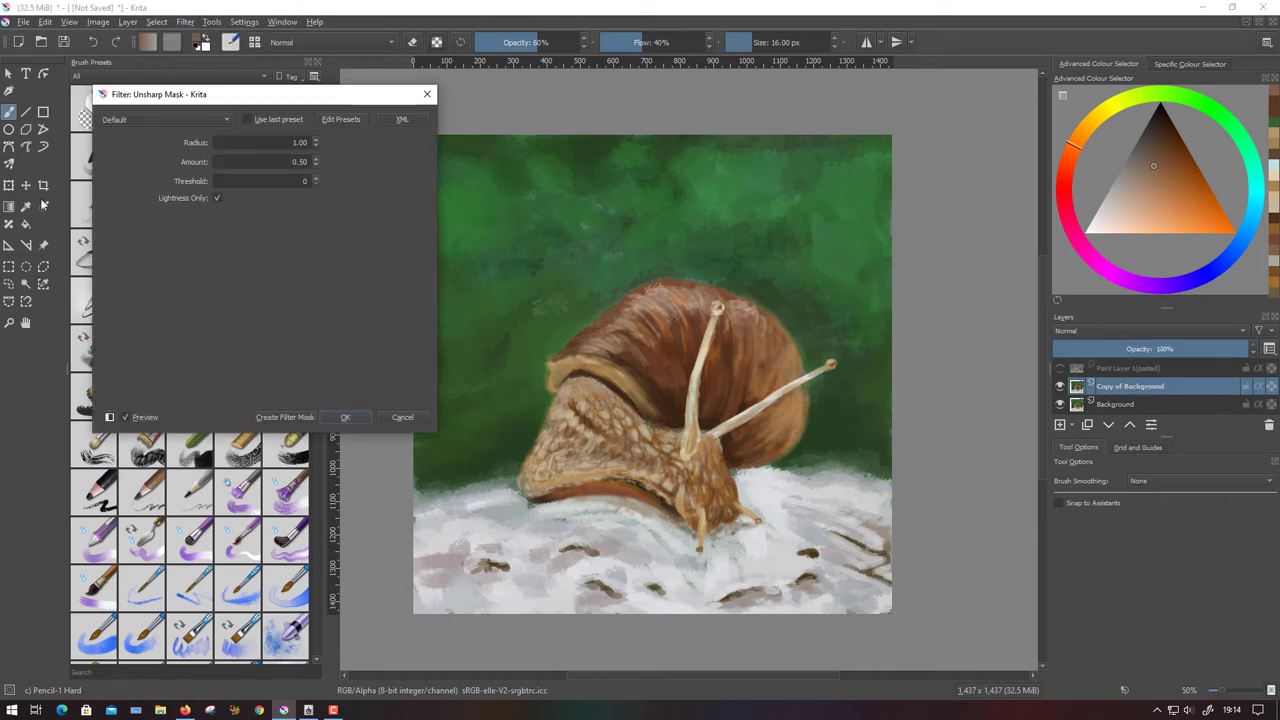
click(316, 143)
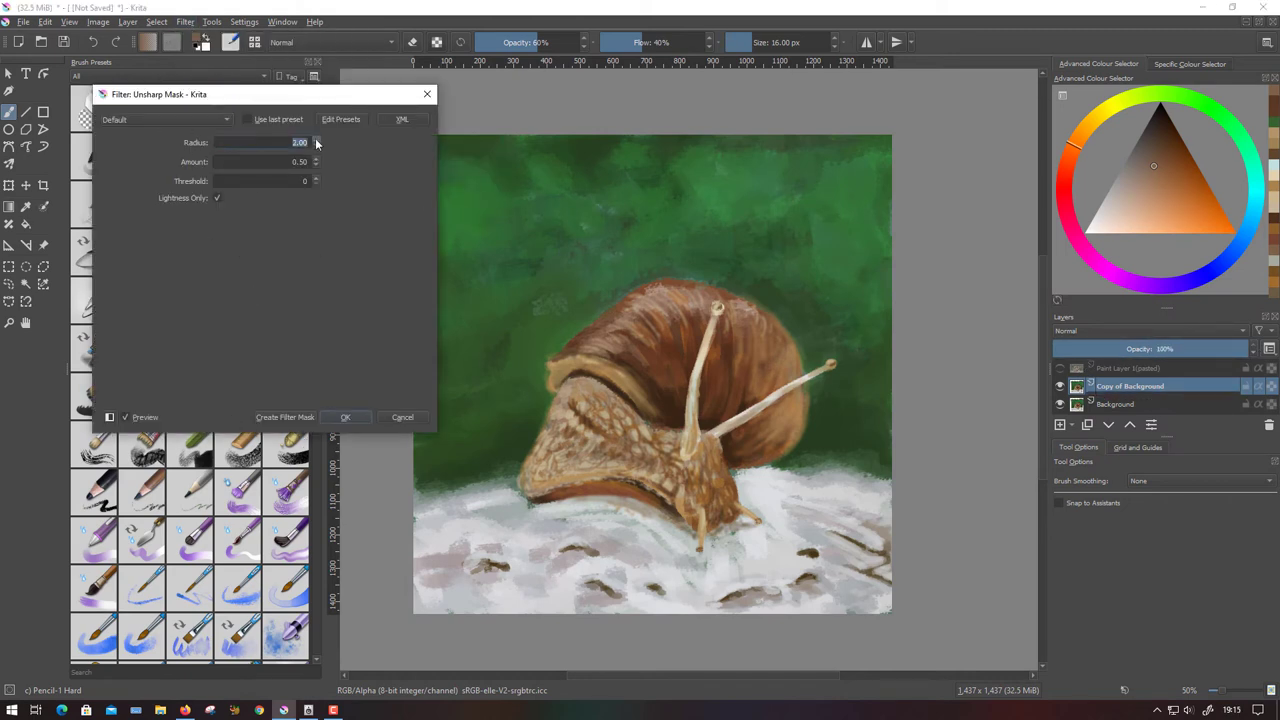
key(Return)
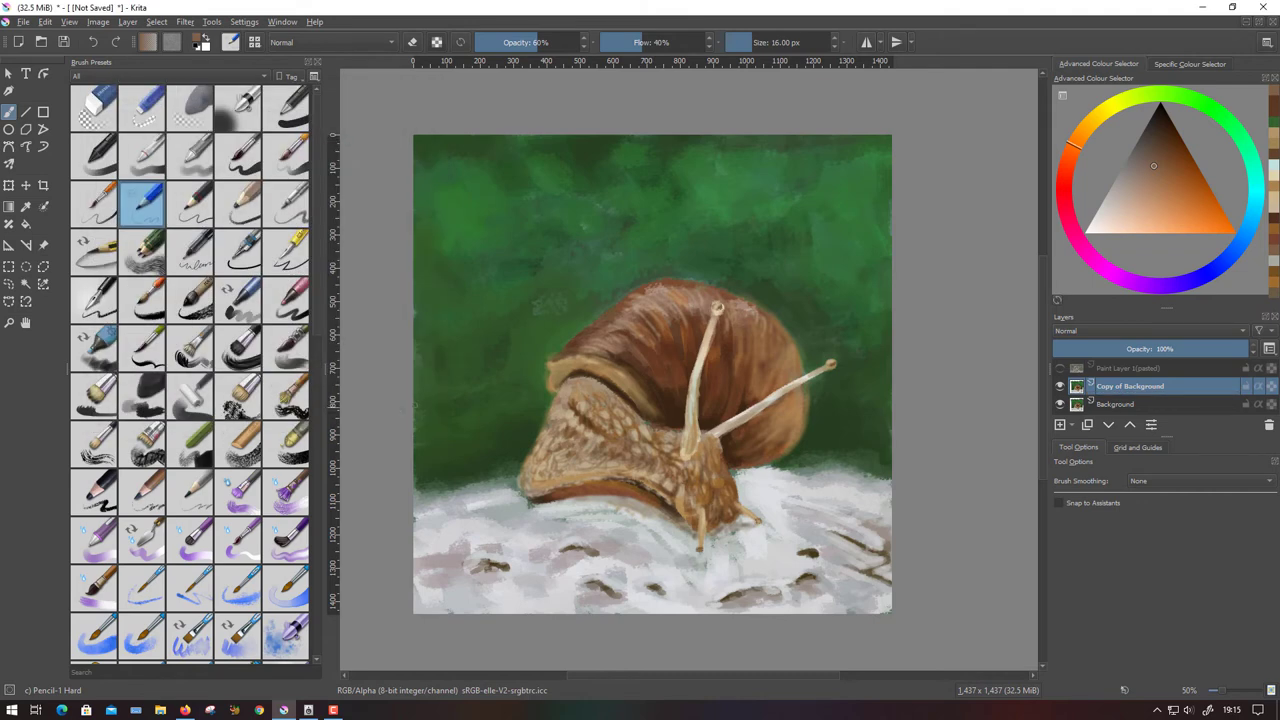
Brighten the copy with Levels 15/1.000/249 and merge it into the background.
click(185, 21)
mouse_move(204, 53)
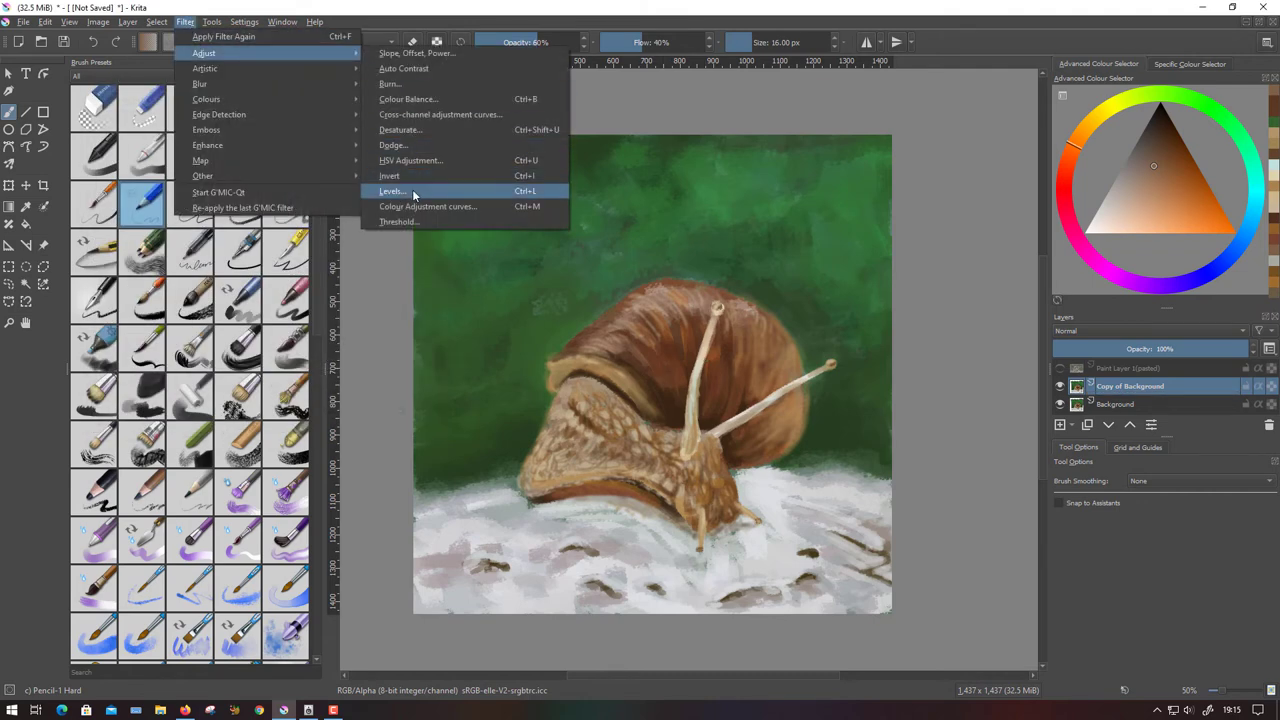
click(412, 189)
drag(107, 234, 122, 238)
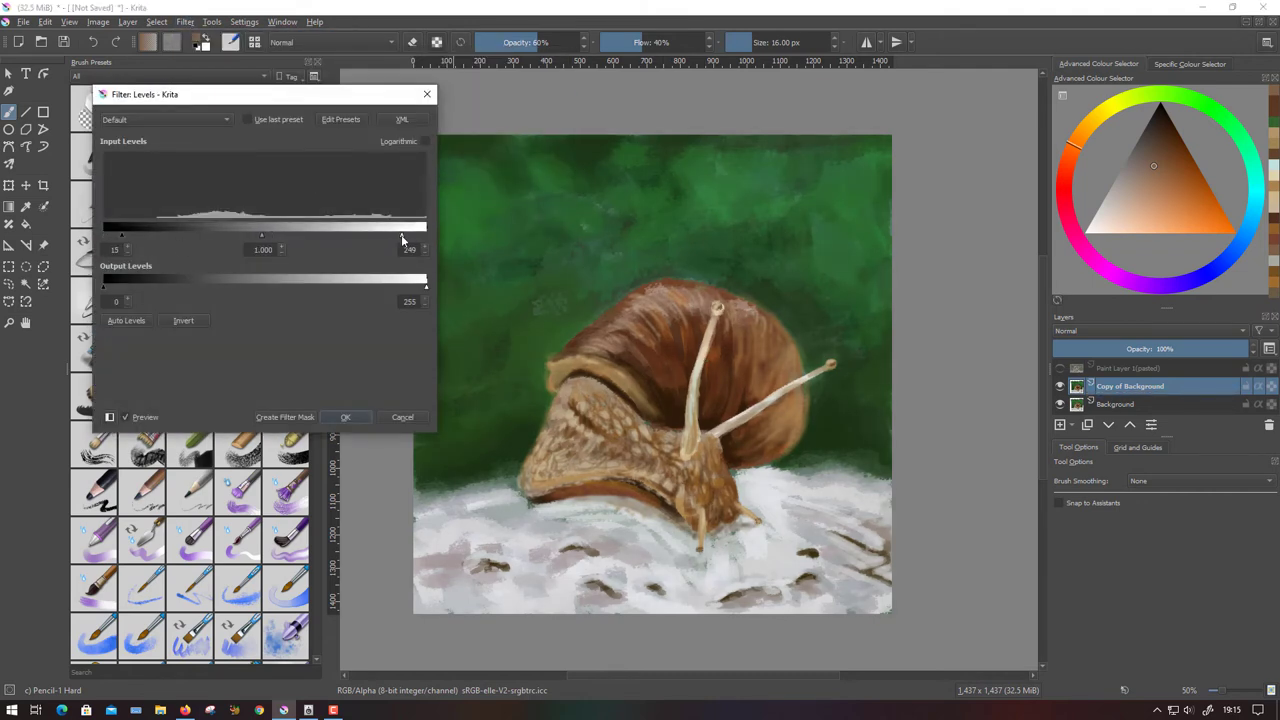
drag(424, 238, 391, 240)
key(Return)
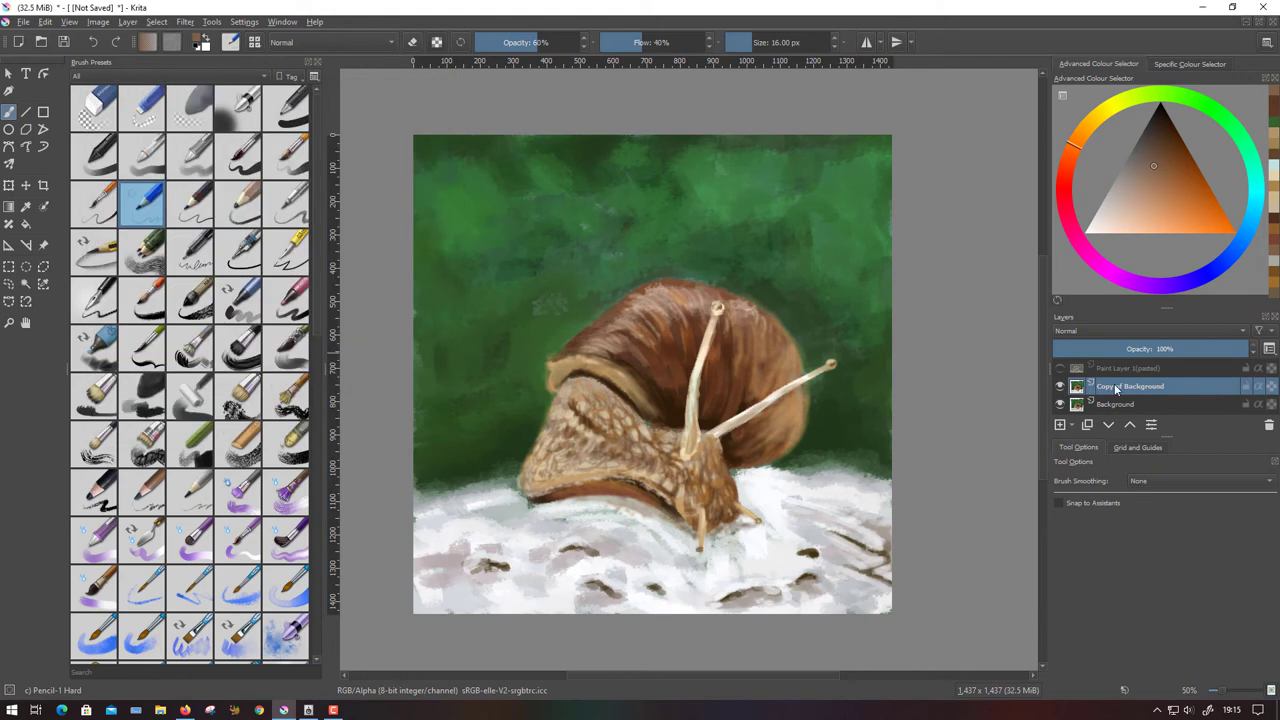
right_click(1080, 389)
click(1100, 517)
click(9, 206)
Choose a gradient and draw a radial gradient across the canvas on a new layer.
click(147, 42)
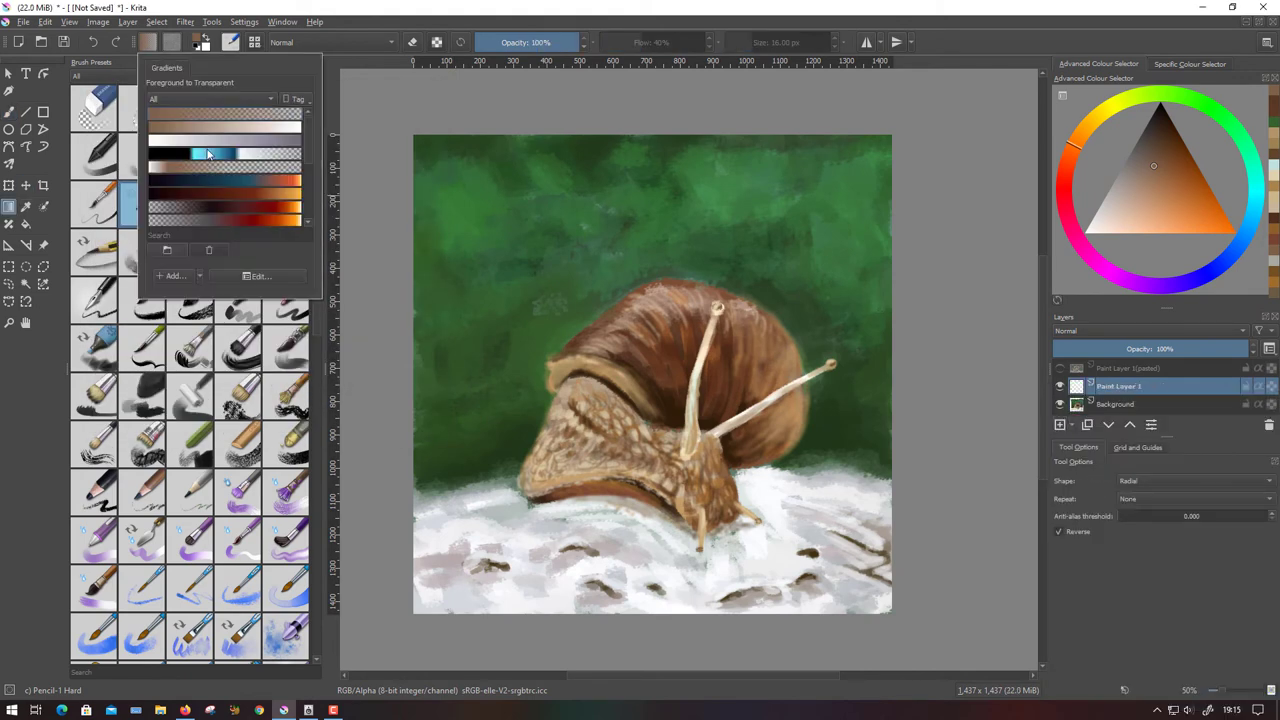
click(348, 84)
mouse_move(886, 608)
mouse_down()
mouse_move(423, 131)
mouse_move(883, 571)
mouse_up()
key(ctrl+z)
key(ctrl+z)
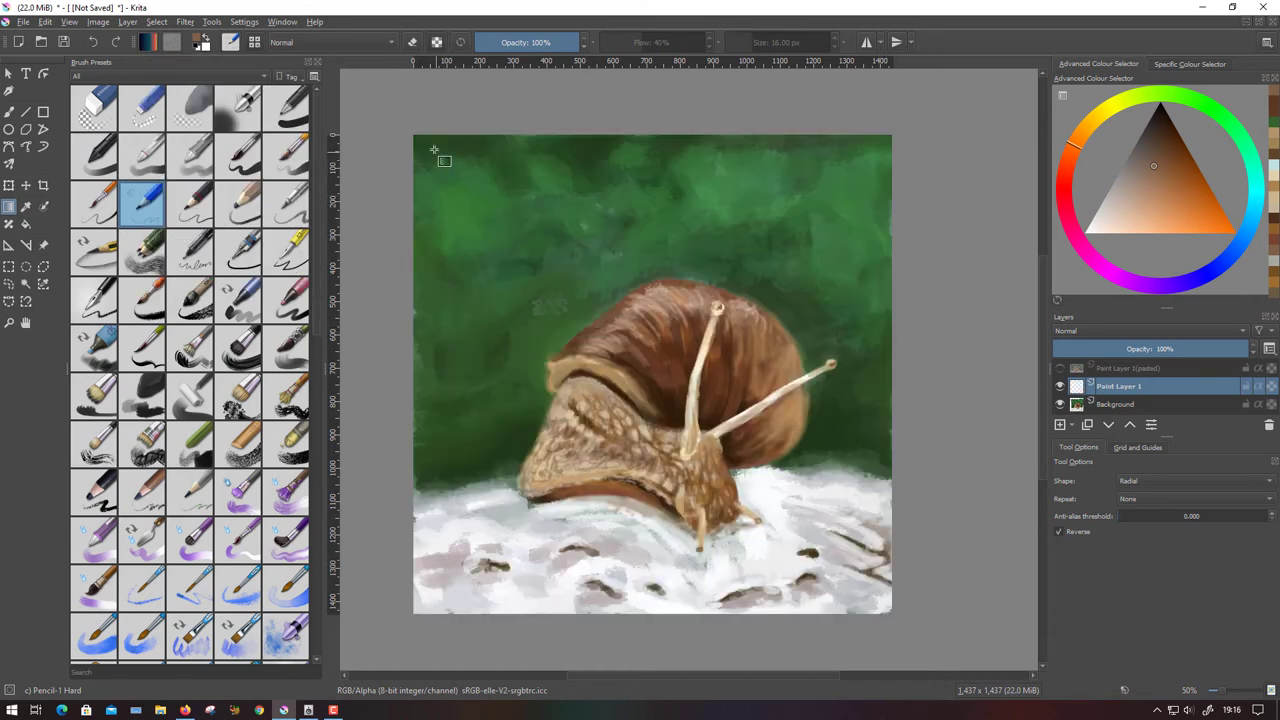
drag(434, 150, 885, 600)
Test blend modes on the gradient layer, delete it, and duplicate the Background layer.
click(1110, 348)
scroll(1110, 331, down, 5)
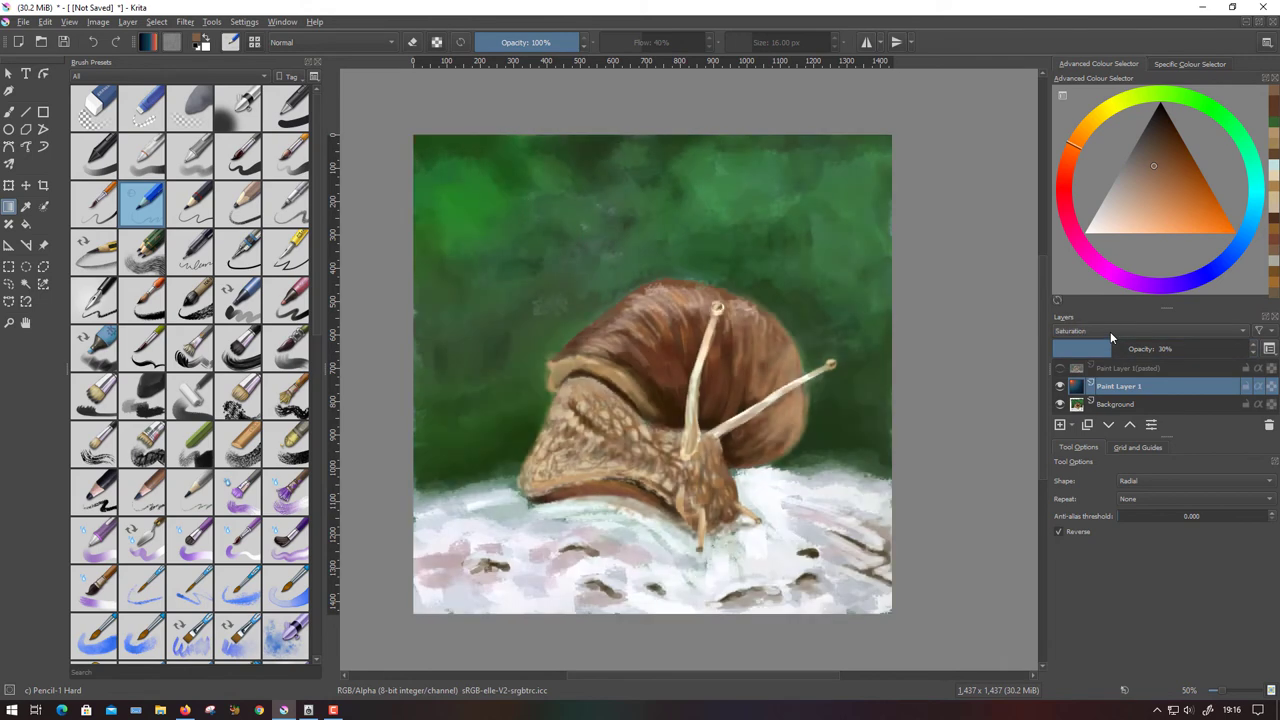
scroll(1110, 331, down, 2)
scroll(1110, 331, down, 2)
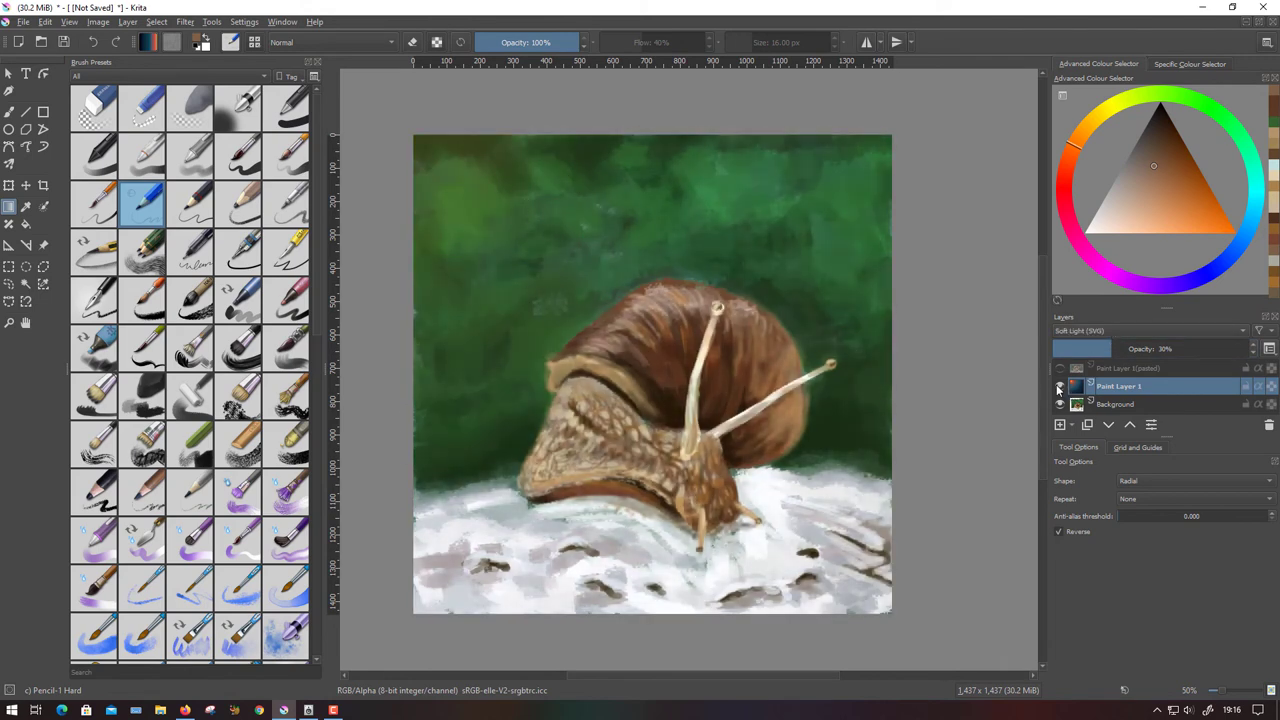
right_click(1130, 388)
click(1116, 515)
right_click(1127, 390)
click(1125, 475)
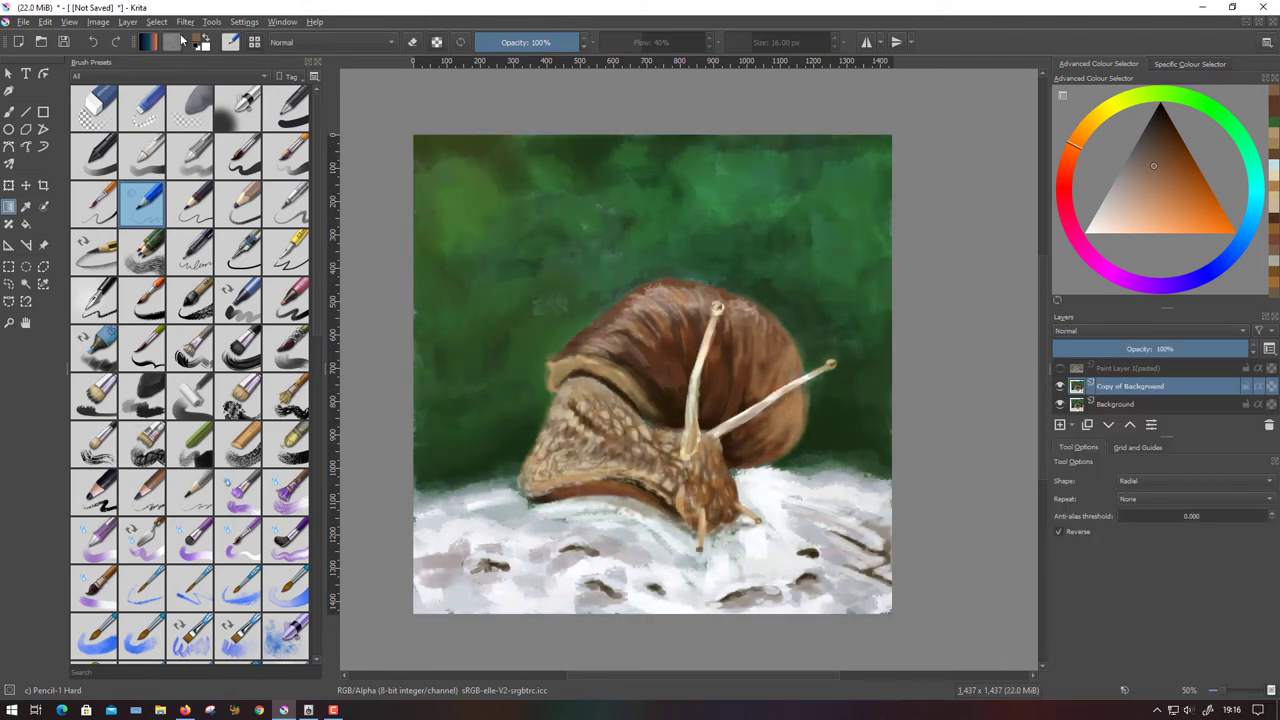
click(185, 21)
Apply a Gaussian Blur with an increased radius to the background copy.
click(420, 104)
drag(200, 94, 256, 126)
mouse_move(240, 174)
mouse_down()
mouse_move(292, 174)
mouse_move(280, 174)
mouse_up()
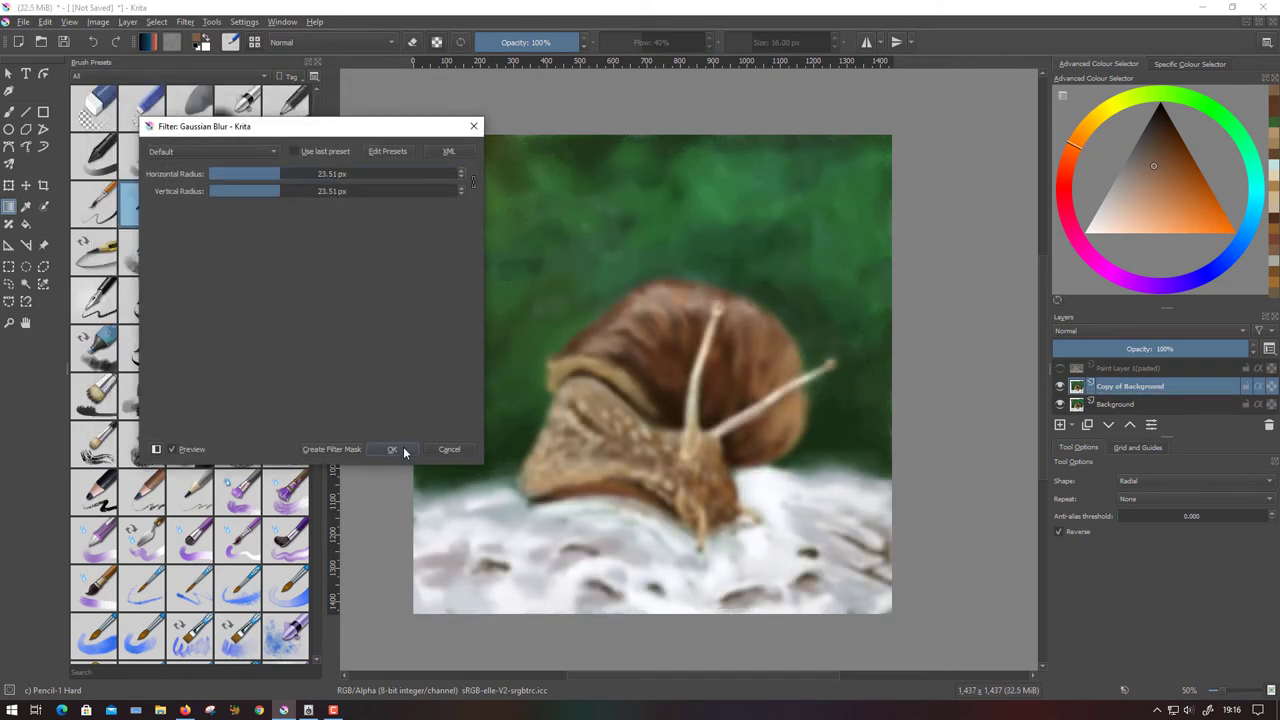
click(404, 452)
Erase the blur over the snail's head and lower-right rock with a 144 px soft eraser, opacity 88%.
click(9, 112)
click(190, 108)
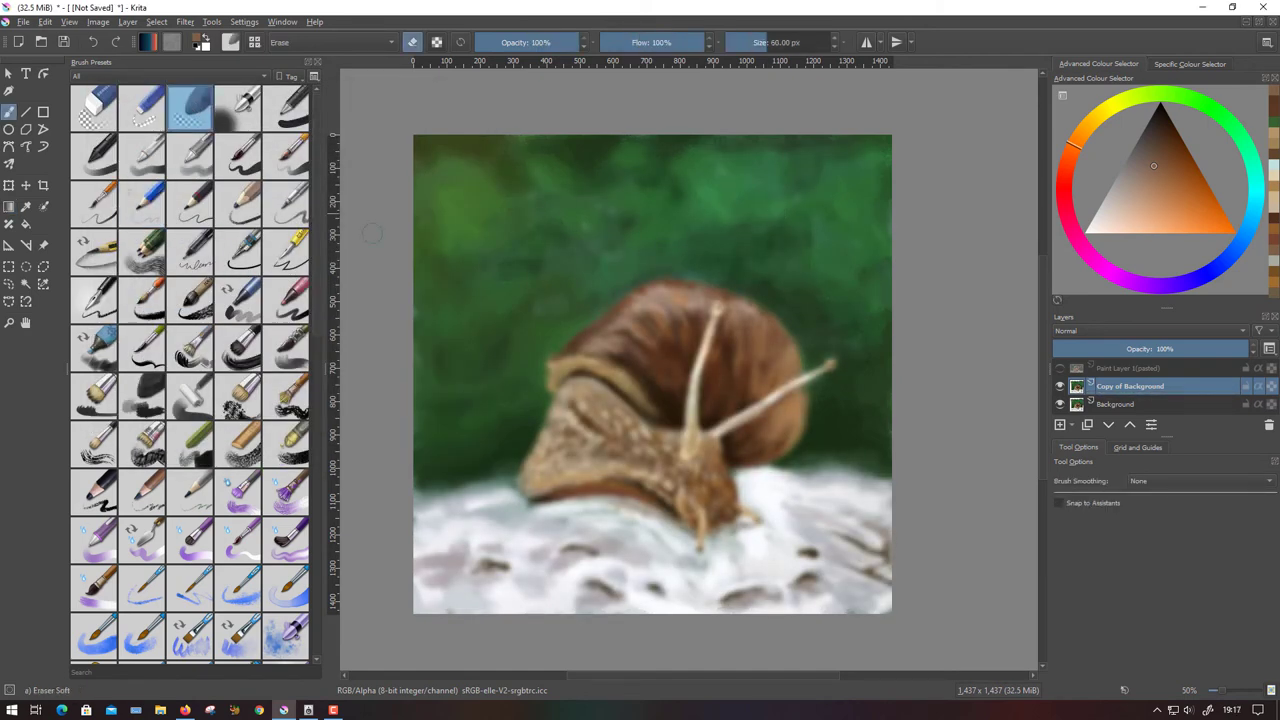
drag(371, 233, 838, 309)
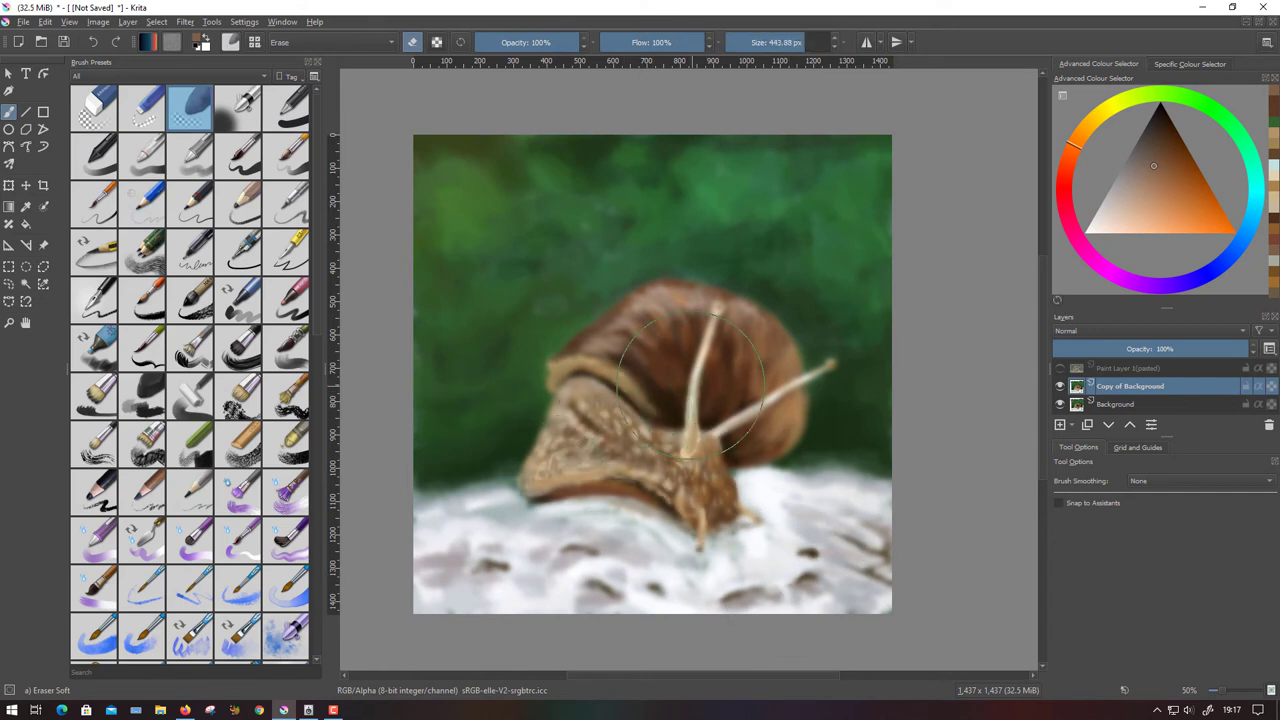
key(bracketleft)
key(bracketleft)
key(bracketleft)
key(bracketleft)
key(bracketleft)
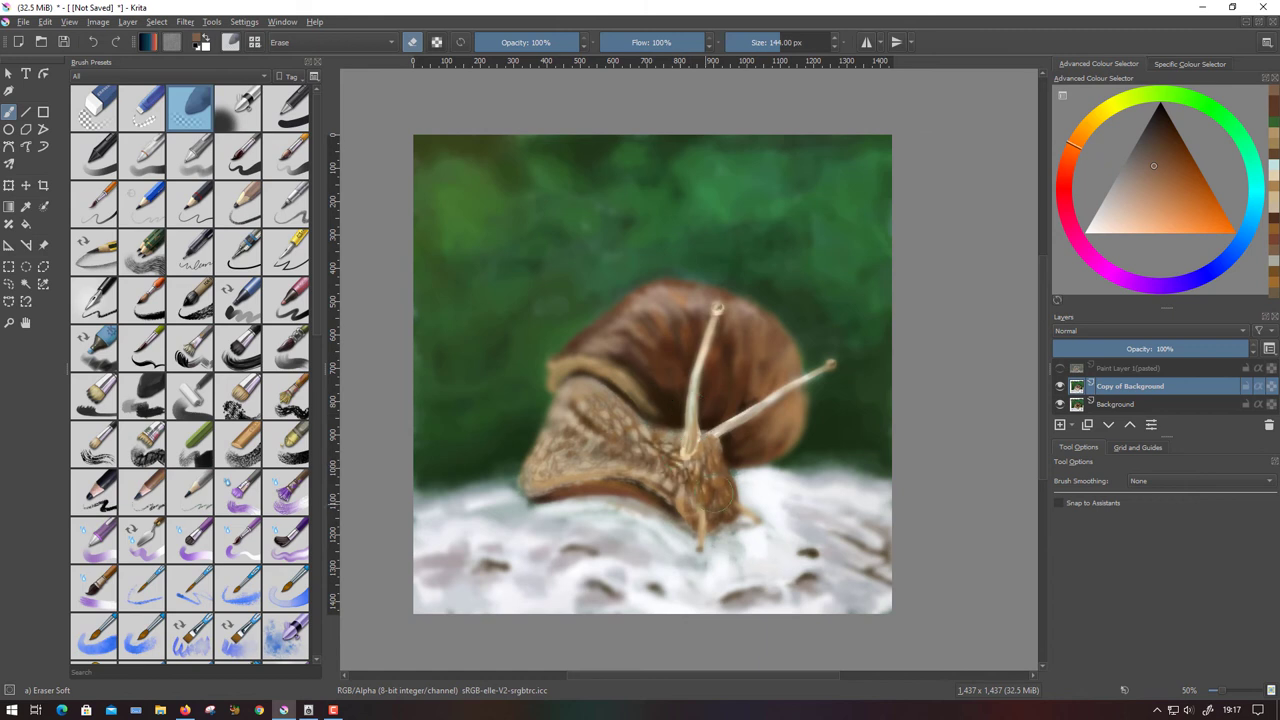
drag(688, 452, 640, 390)
drag(700, 580, 860, 578)
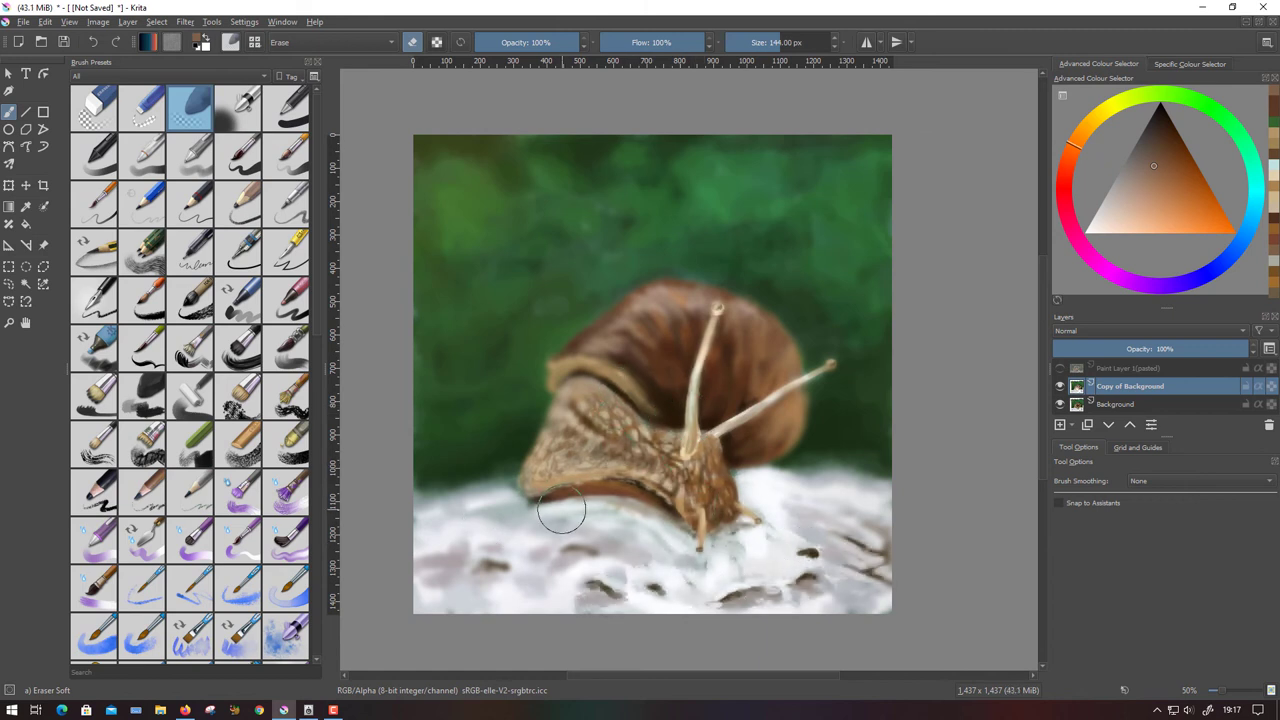
drag(1230, 349, 1214, 349)
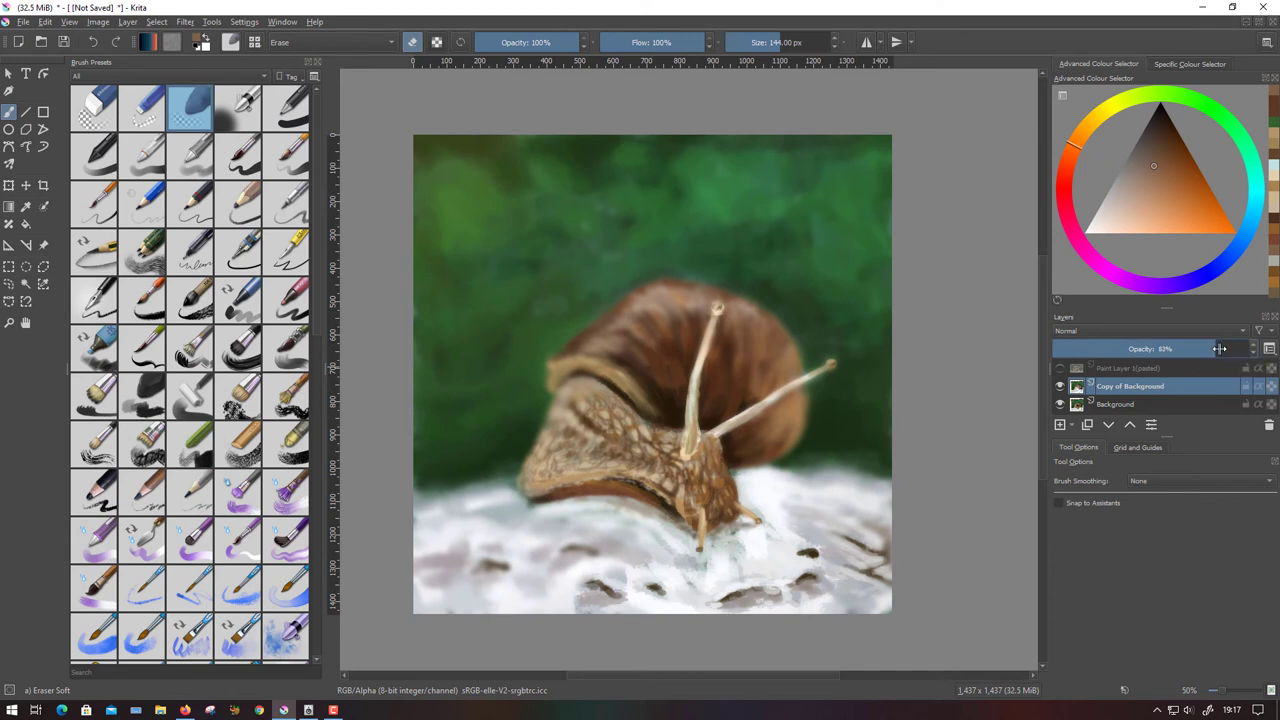
right_click(1068, 388)
Merge the blurred layer down, then dab dark brown speckles on the rock with 35 px Dry Bristles.
click(1118, 517)
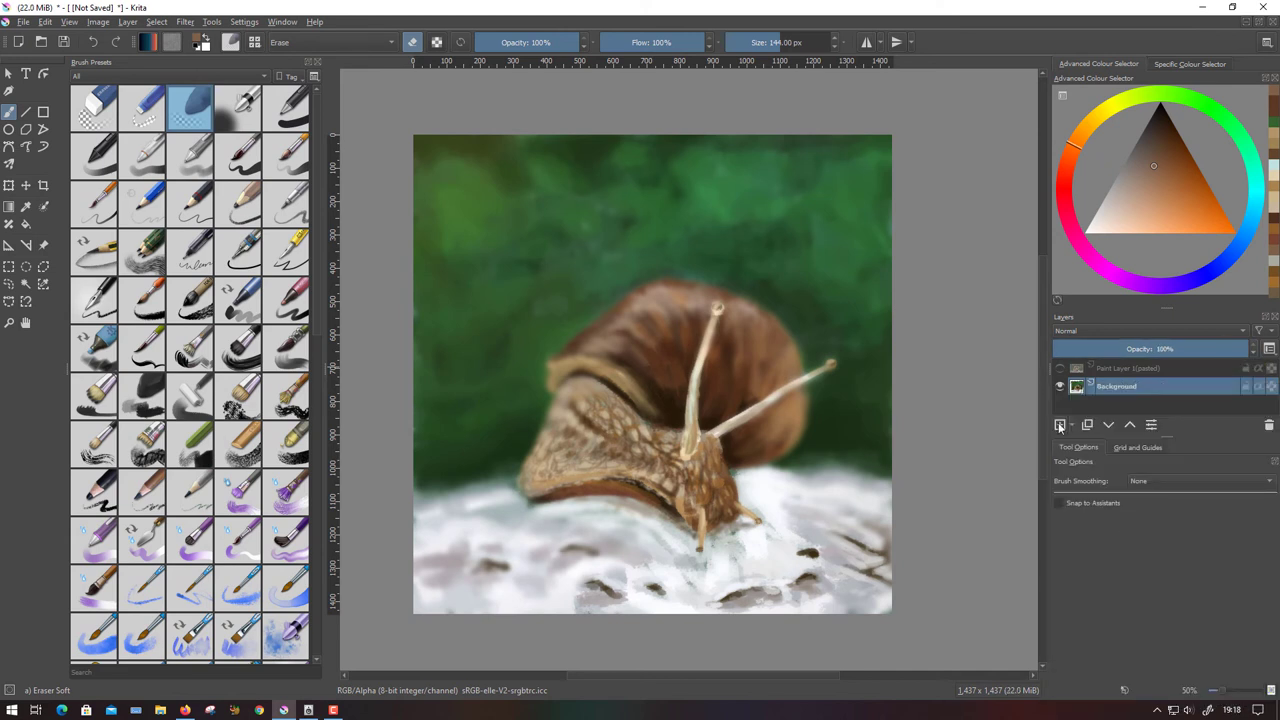
click(237, 394)
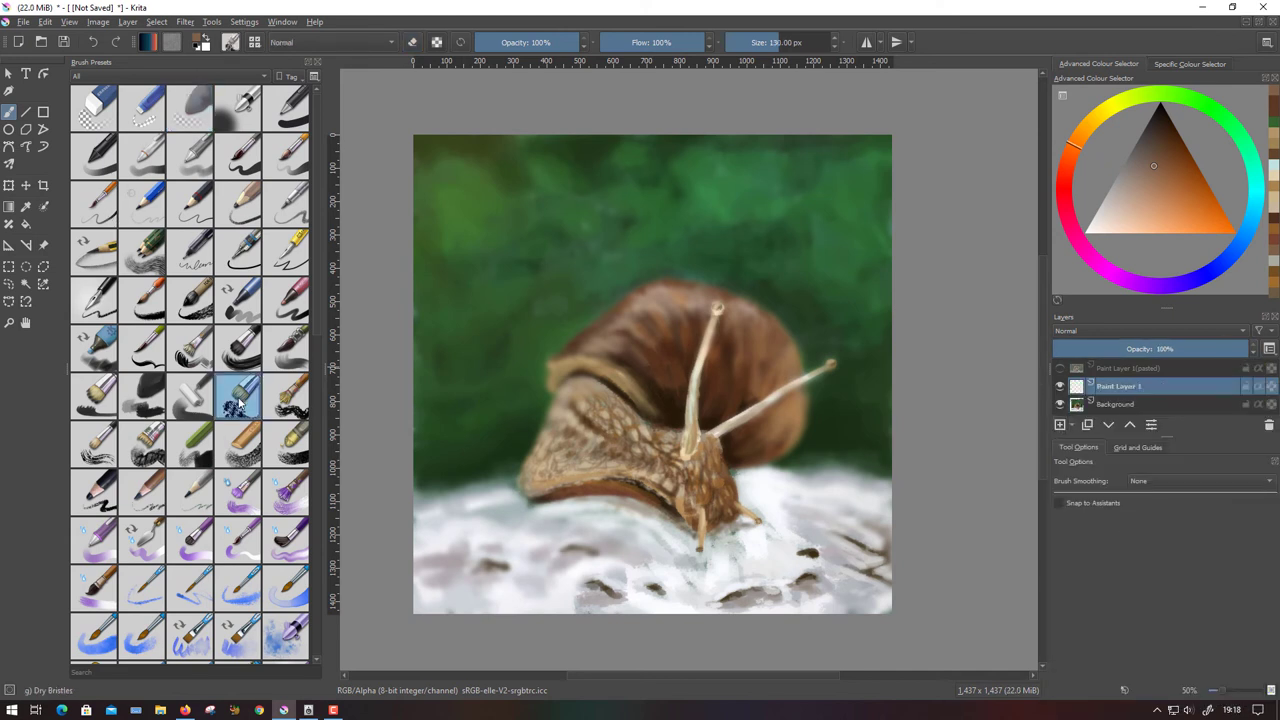
ctrl+click(812, 550)
key(bracketleft)
key(bracketleft)
key(bracketleft)
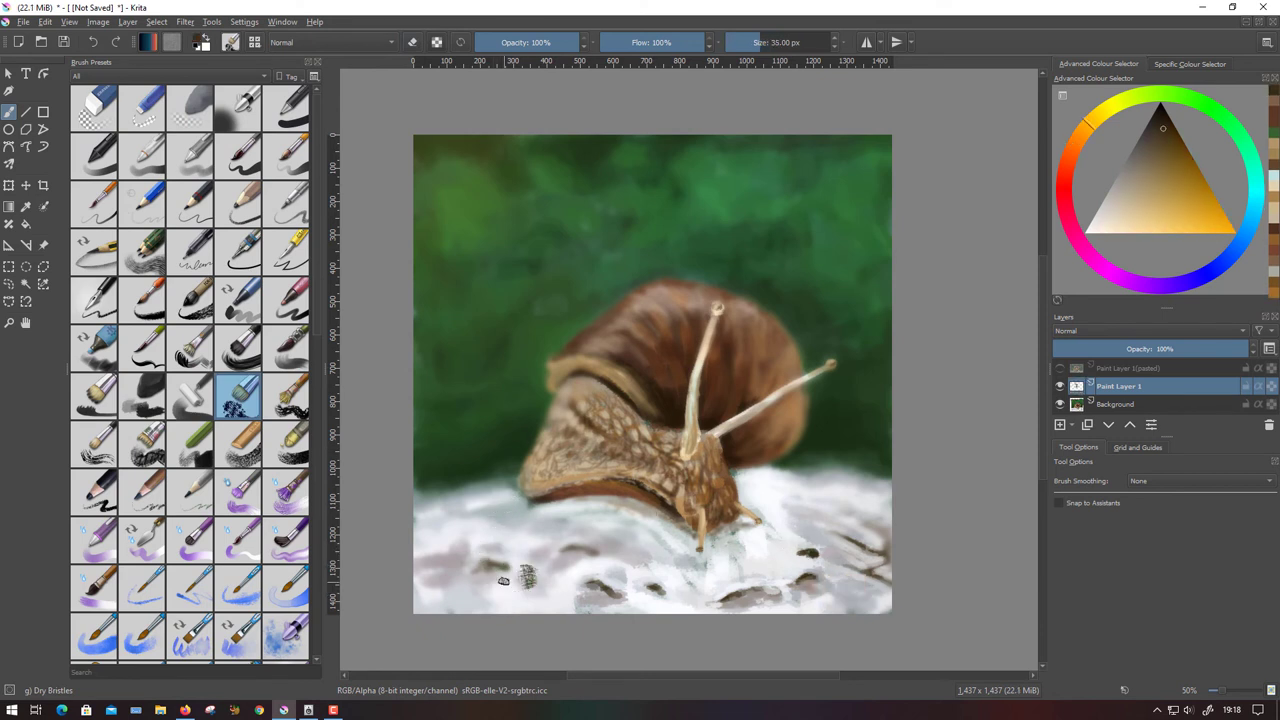
drag(483, 590, 555, 600)
mouse_move(620, 530)
mouse_down()
mouse_move(700, 570)
mouse_move(690, 608)
mouse_move(660, 598)
mouse_move(666, 546)
mouse_move(622, 532)
mouse_up()
Paint light bluish-white bristle texture over the dark speckles on the rock.
ctrl+click(685, 585)
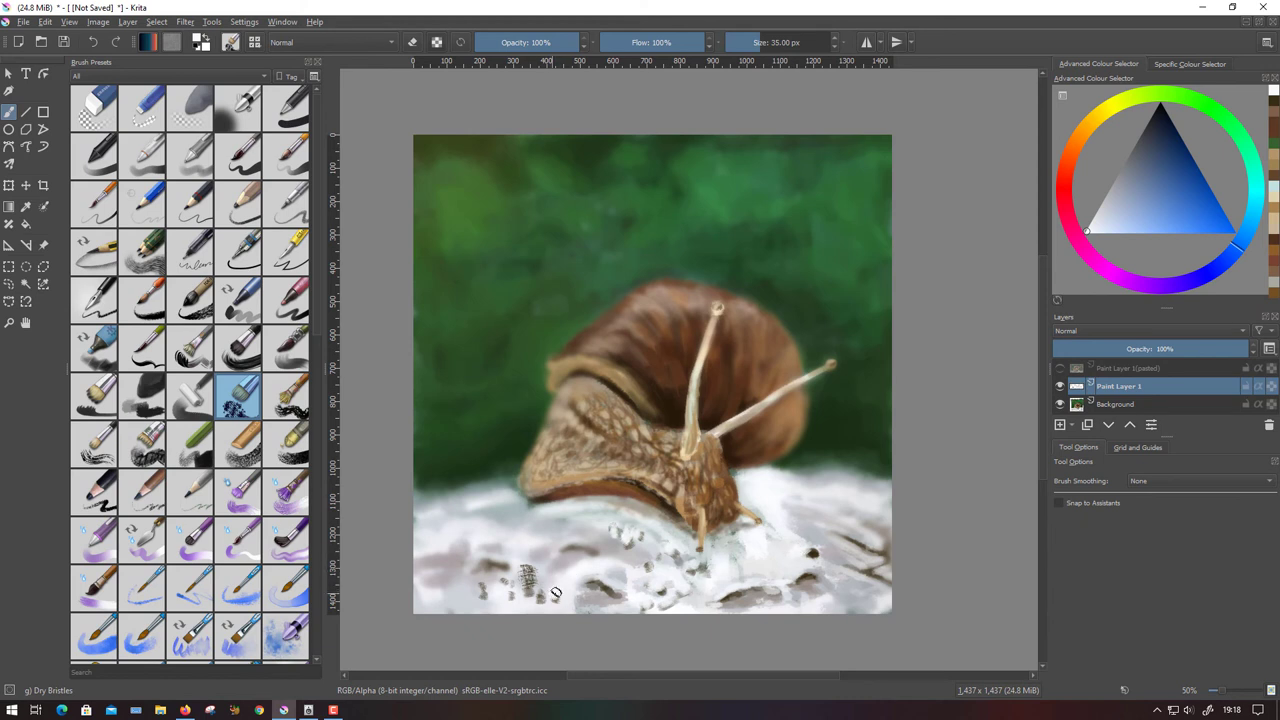
mouse_move(555, 593)
mouse_down()
mouse_move(495, 572)
mouse_move(610, 580)
mouse_move(578, 556)
mouse_up()
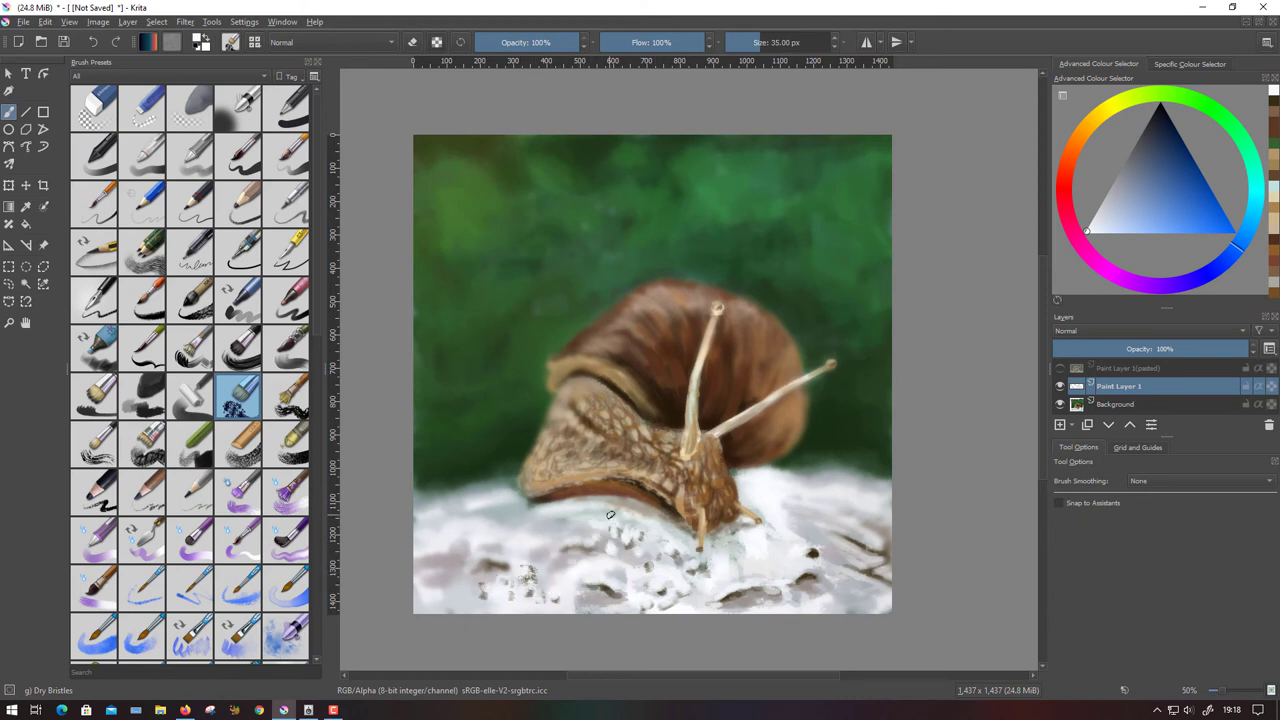
ctrl+click(851, 273)
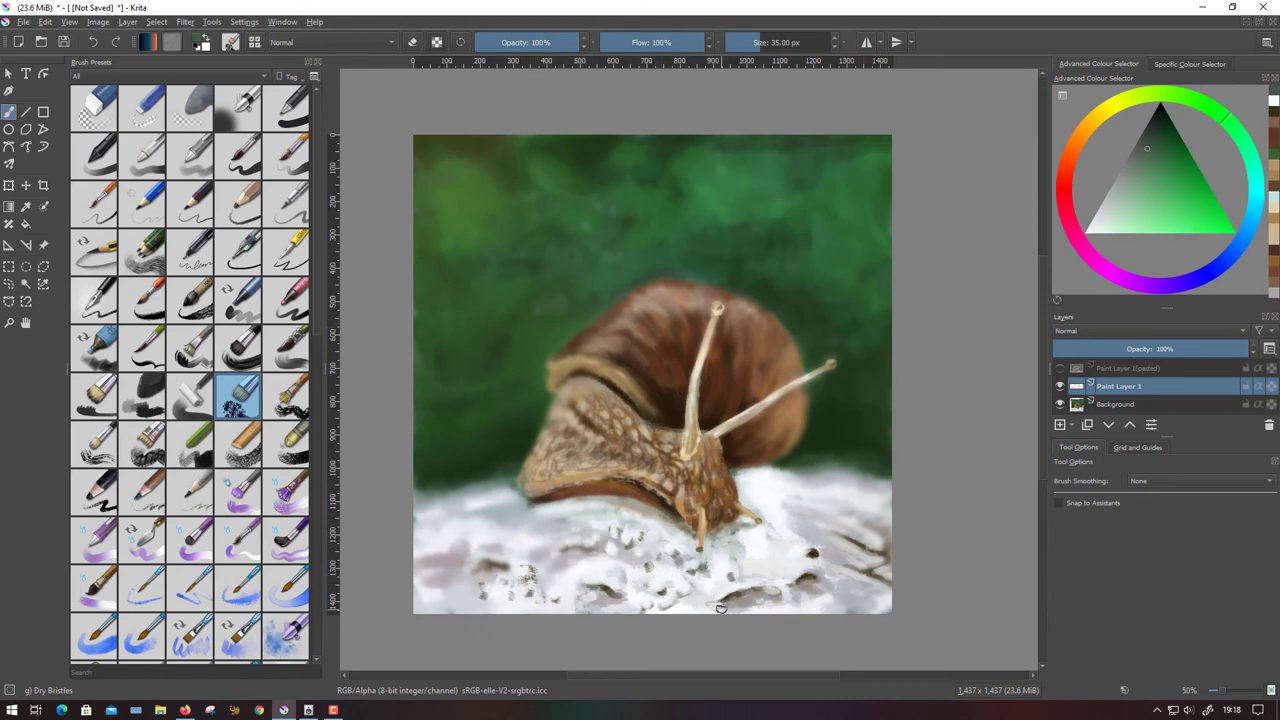
ctrl+click(567, 580)
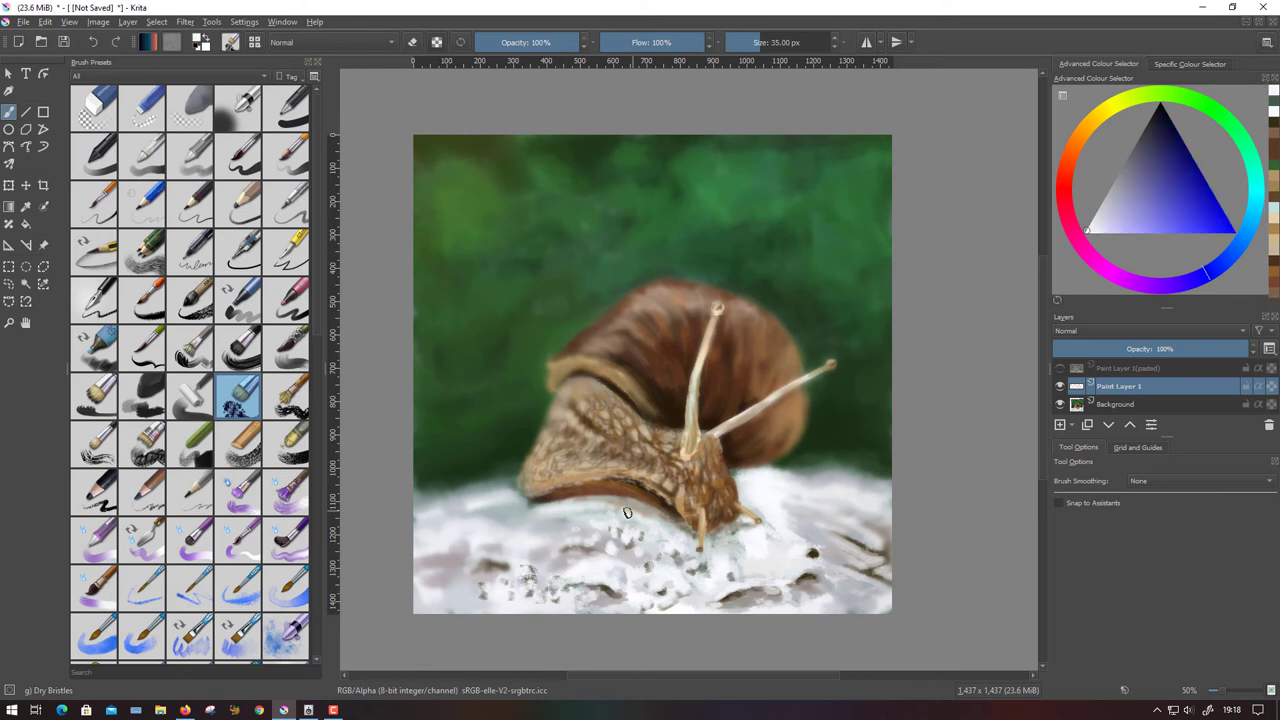
Dab green flecks at the rock's lower right and cover them with light blue tones.
ctrl+click(860, 470)
mouse_move(862, 572)
mouse_down()
mouse_move(812, 608)
mouse_move(872, 596)
mouse_move(840, 578)
mouse_move(845, 600)
mouse_move(866, 580)
mouse_move(845, 578)
mouse_up()
ctrl+click(863, 601)
ctrl+click(845, 600)
ctrl+click(860, 595)
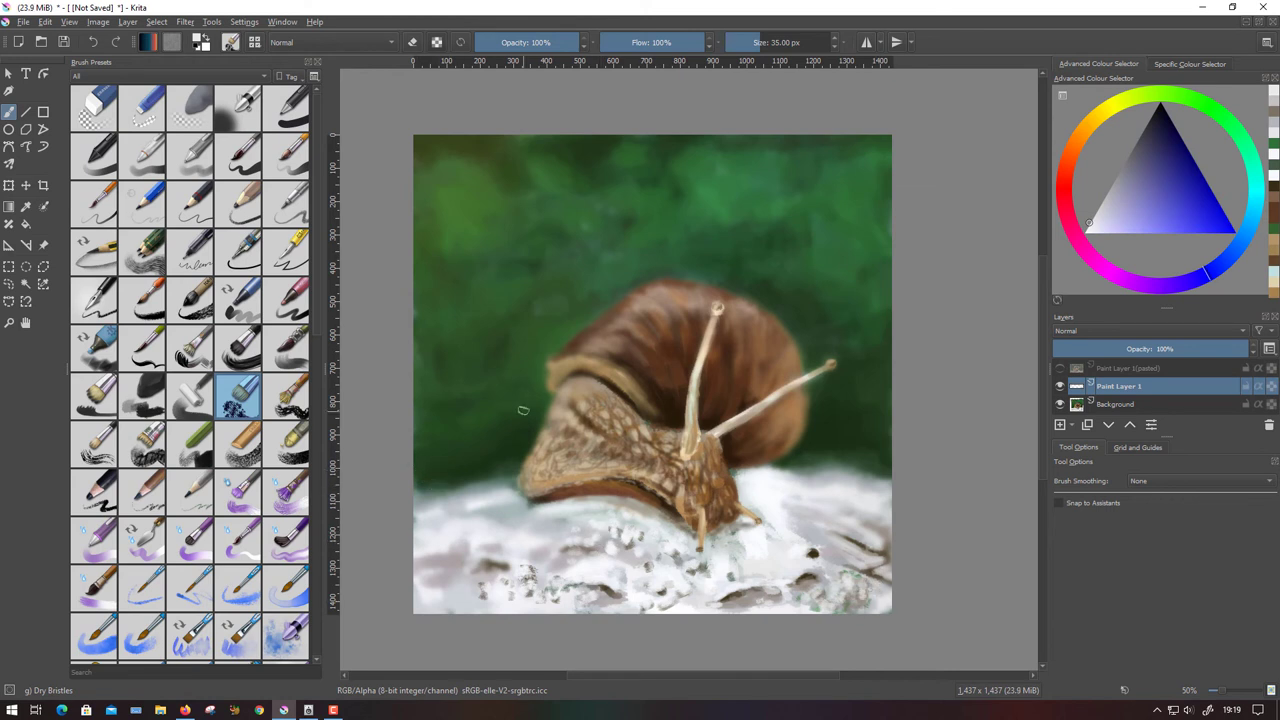
Merge the texture layer down and airbrush an orange-yellow glow over the snail on a new layer.
right_click(1175, 390)
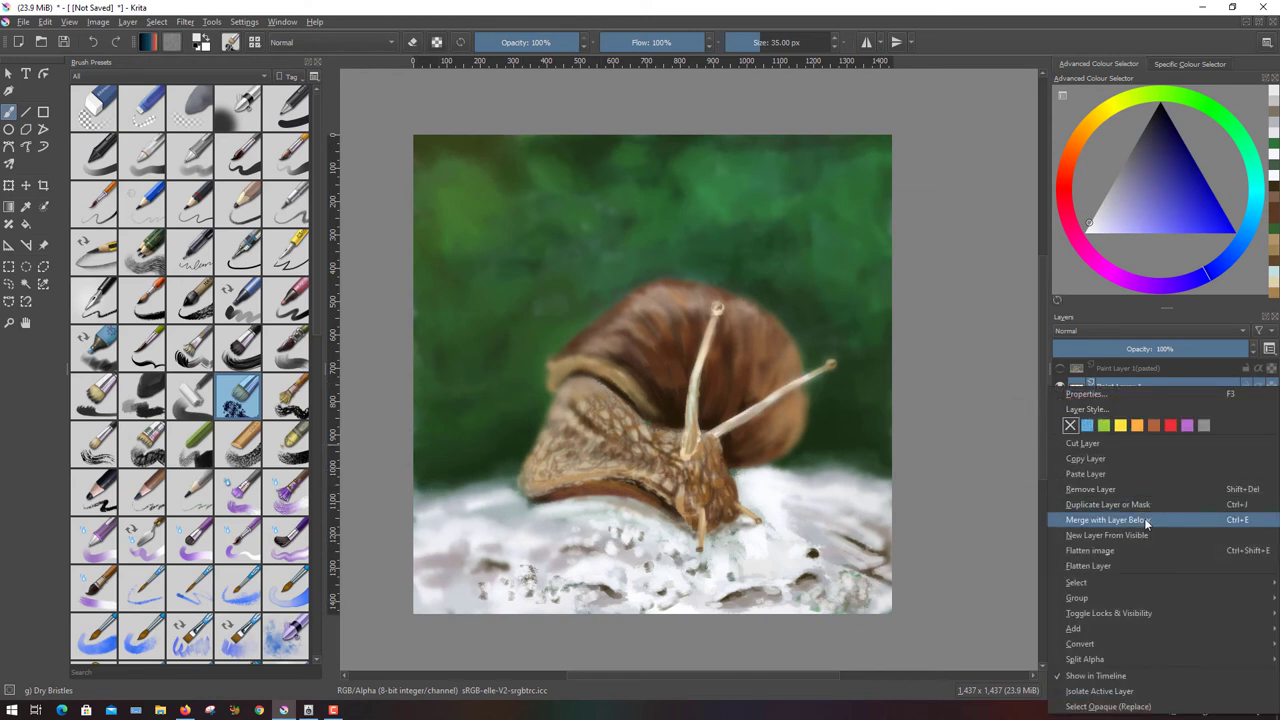
click(1107, 519)
click(1075, 142)
click(1202, 212)
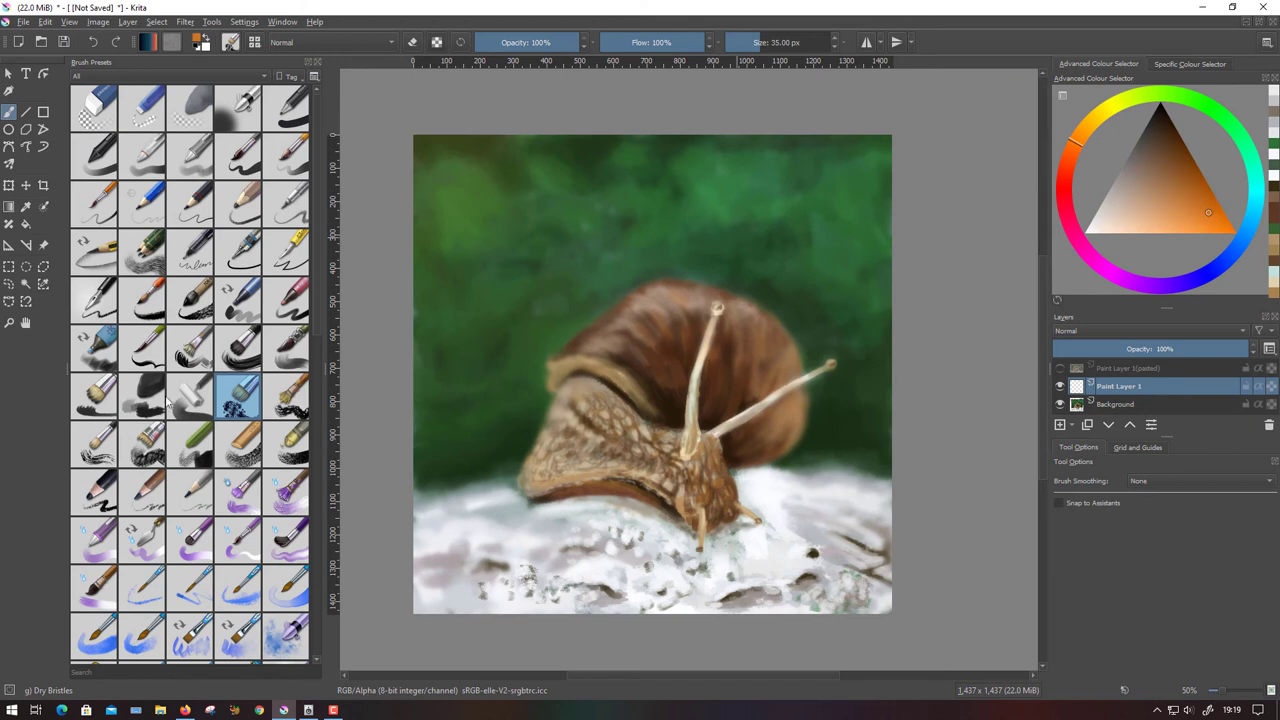
click(242, 100)
drag(668, 348, 640, 450)
click(1093, 118)
click(1176, 219)
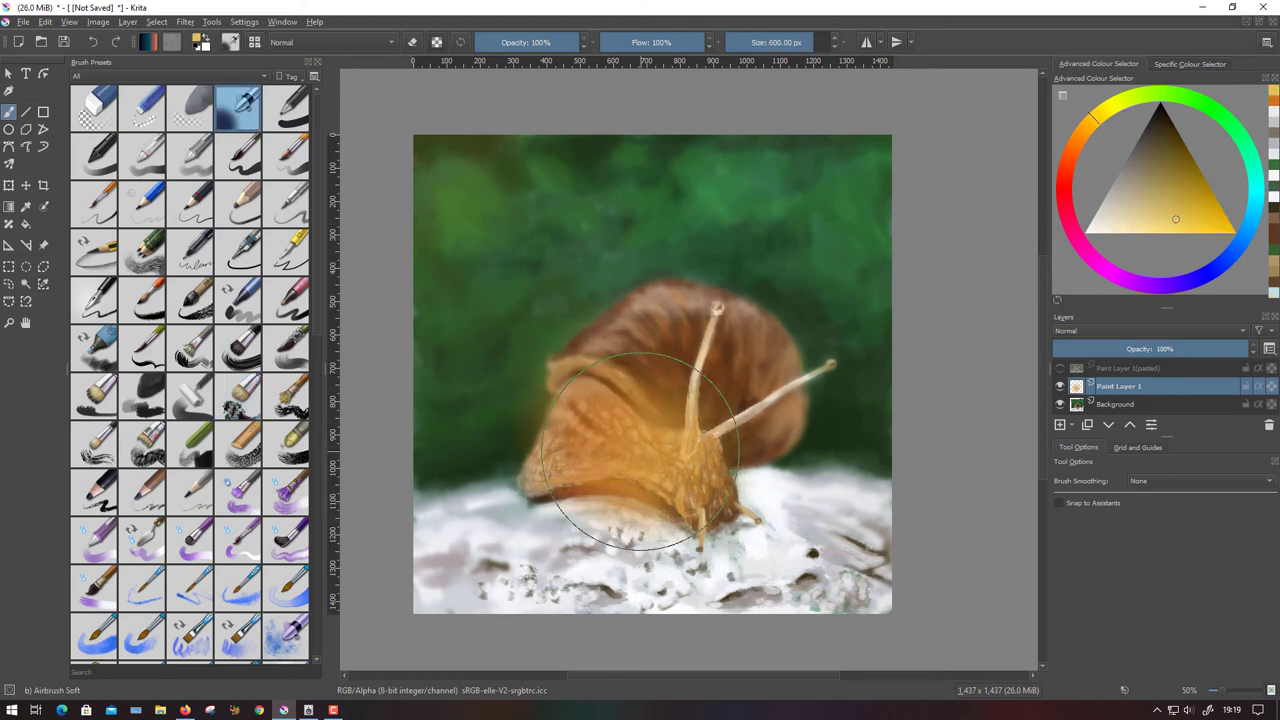
Set the glow layer to Overlay at 46% opacity, merge it down, and add a new paint layer.
click(1136, 330)
click(1109, 339)
click(1144, 348)
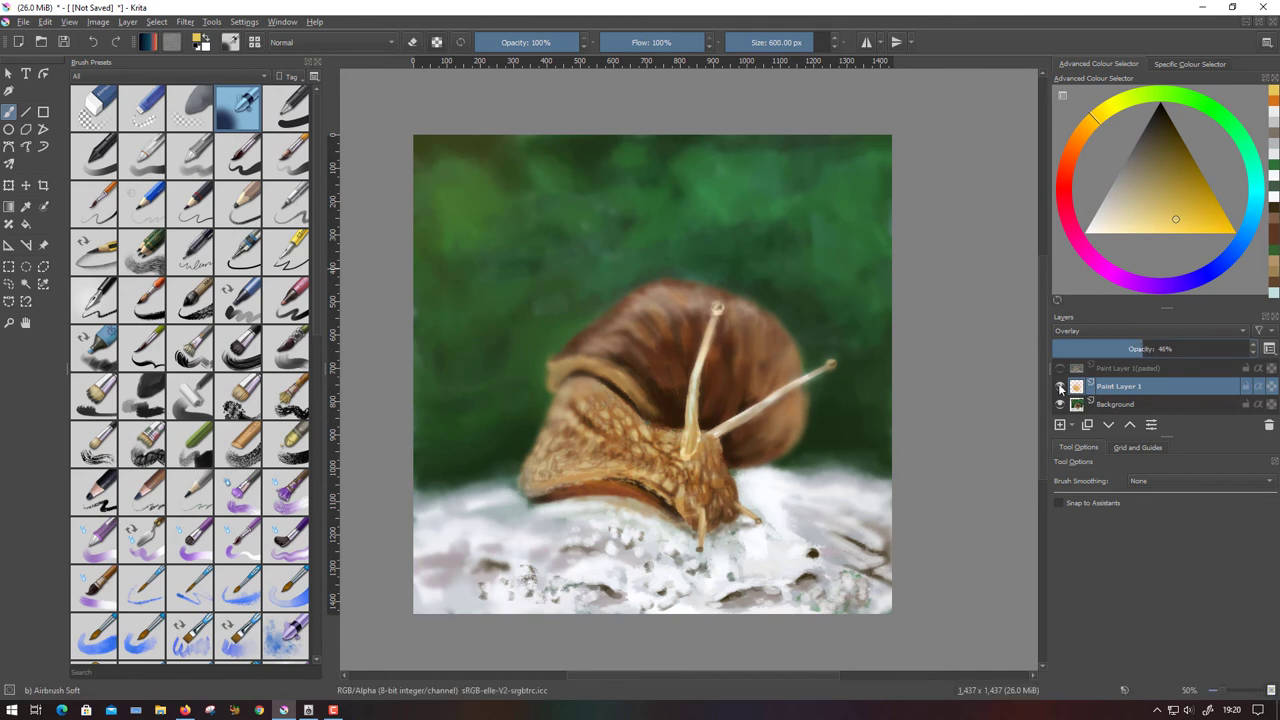
right_click(1120, 386)
click(1113, 518)
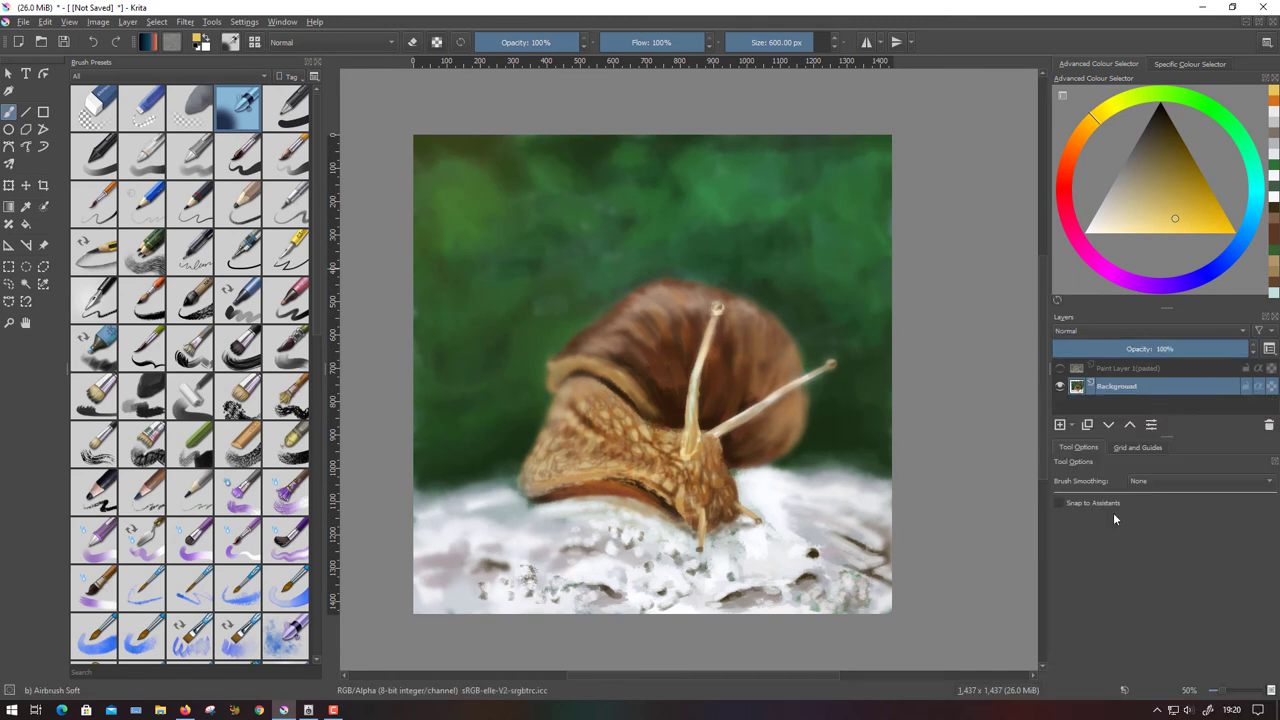
click(1060, 424)
Draw dark olive marks on the rock near the head with an 18 px tilted pencil.
click(237, 205)
ctrl+click(750, 467)
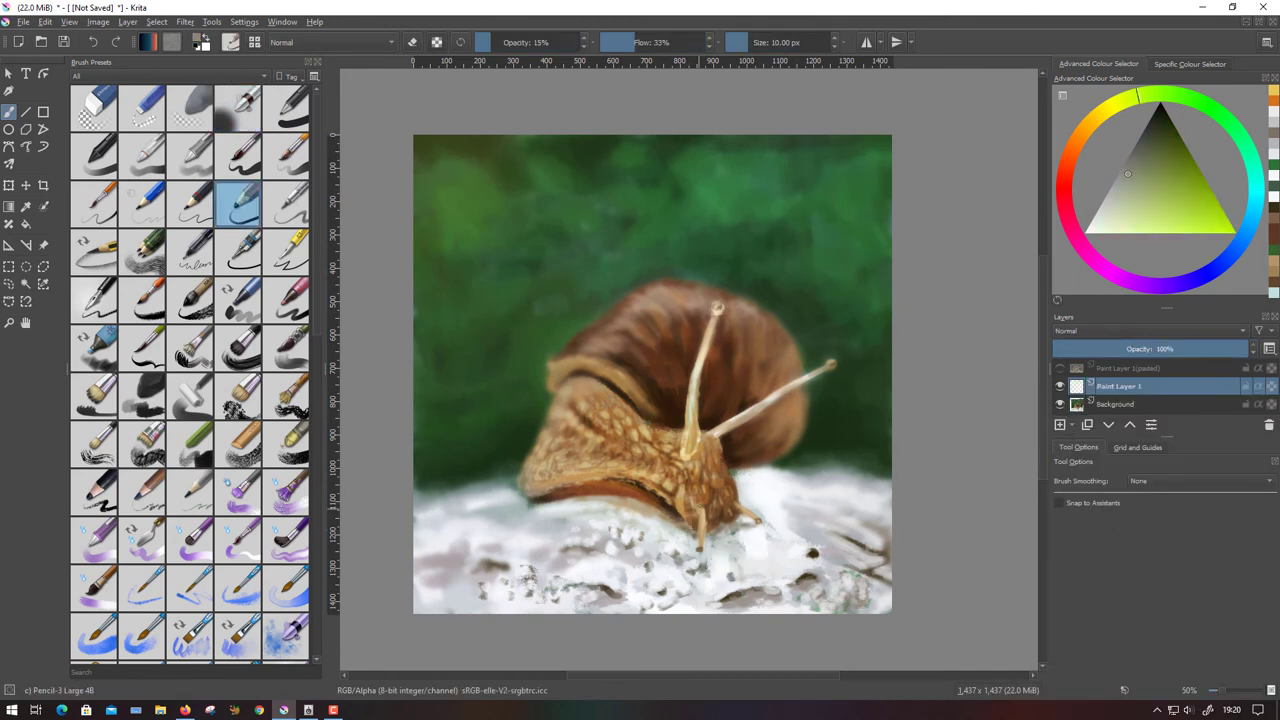
key(bracketright)
ctrl+click(740, 484)
key(slash)
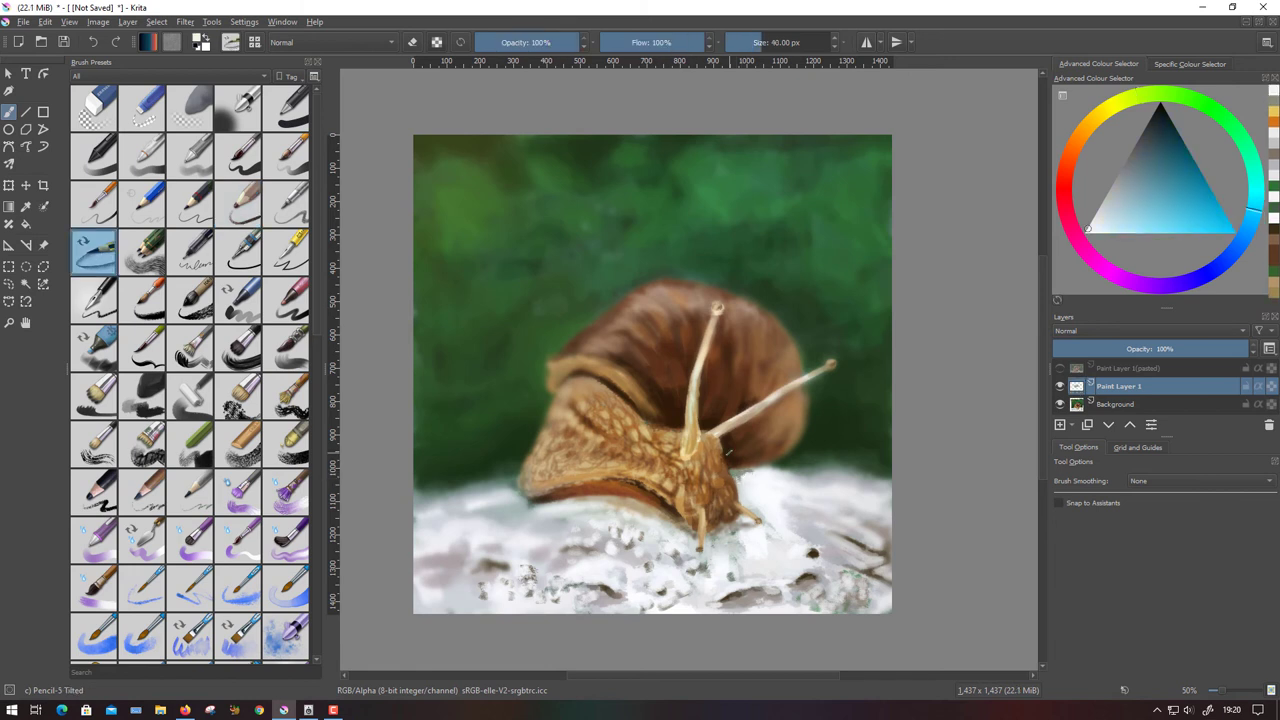
ctrl+click(740, 478)
drag(740, 478, 762, 474)
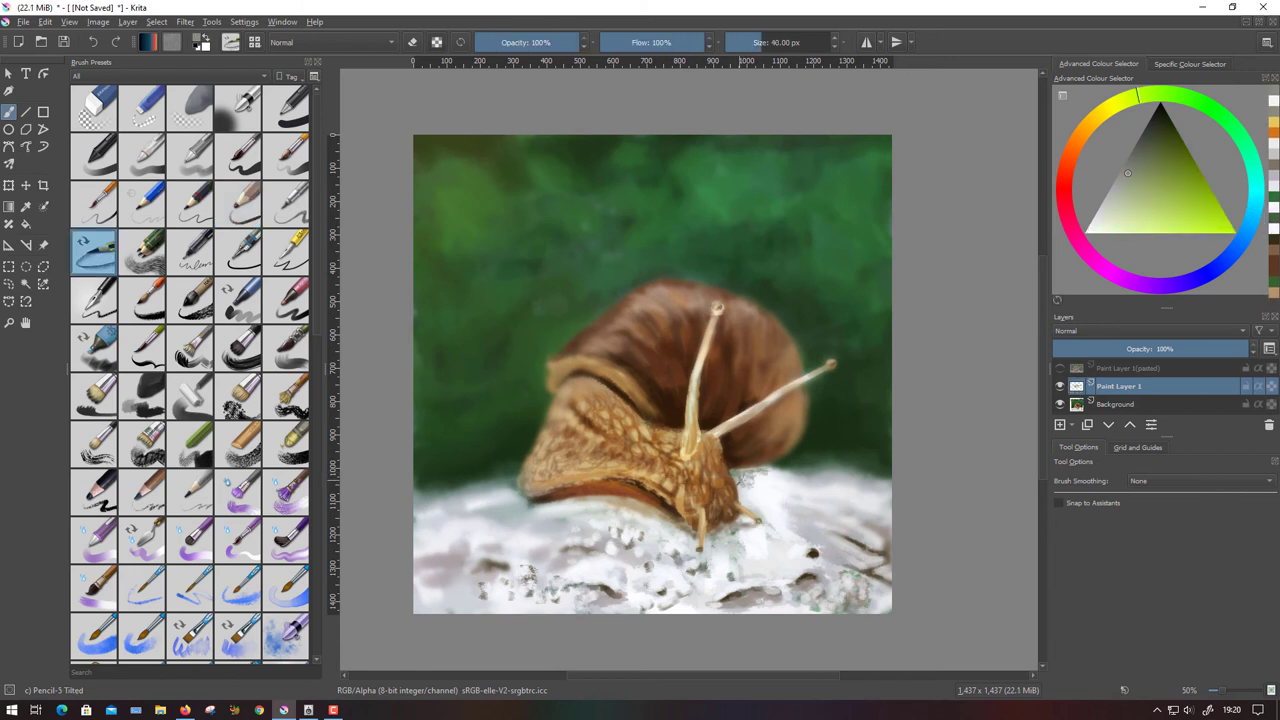
Add pale bluish-white highlights and small grey strokes on the rock right of the snail's head.
ctrl+click(756, 490)
ctrl+click(742, 490)
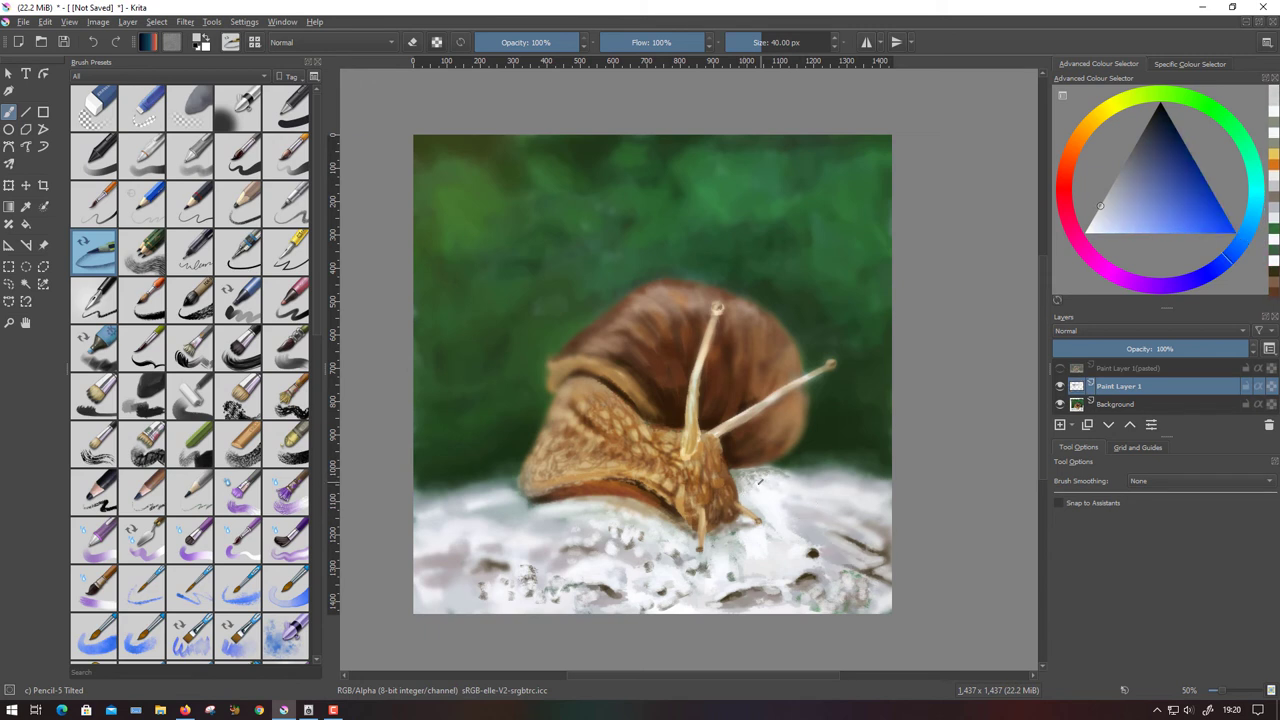
drag(758, 482, 792, 500)
ctrl+click(860, 590)
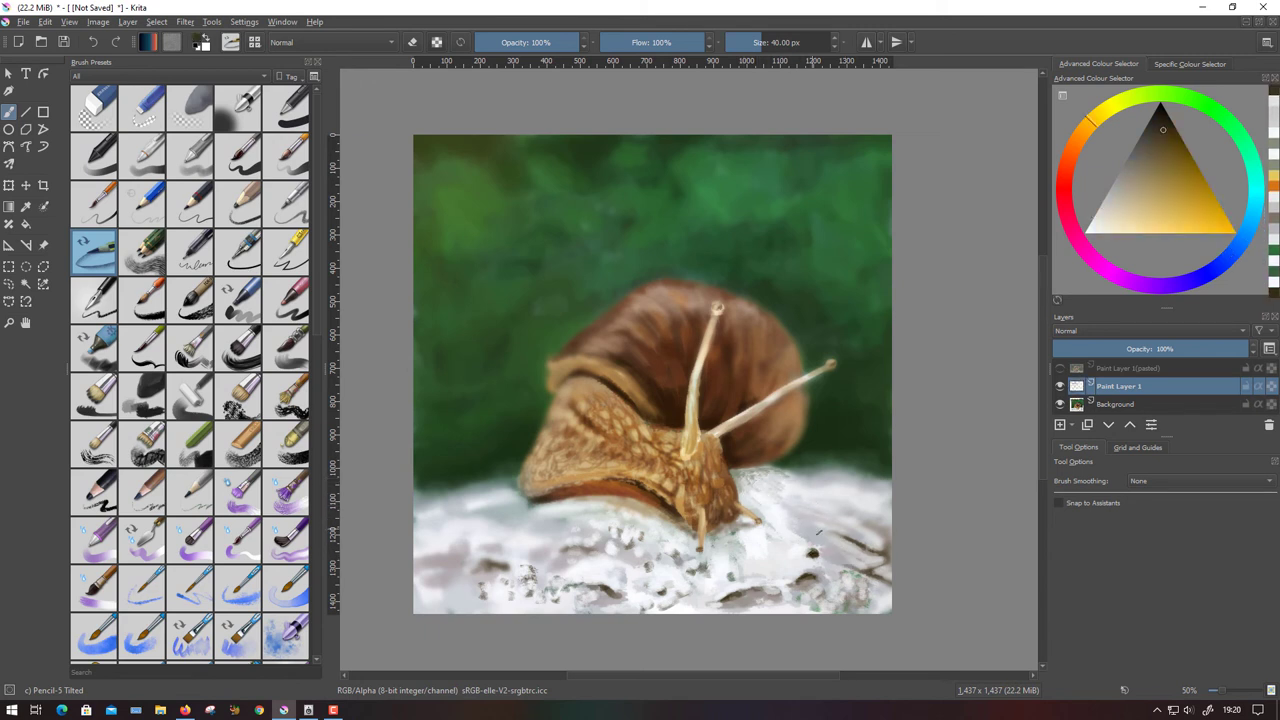
mouse_move(830, 550)
mouse_down()
mouse_move(800, 505)
mouse_move(856, 526)
mouse_move(876, 518)
mouse_up()
ctrl+click(870, 522)
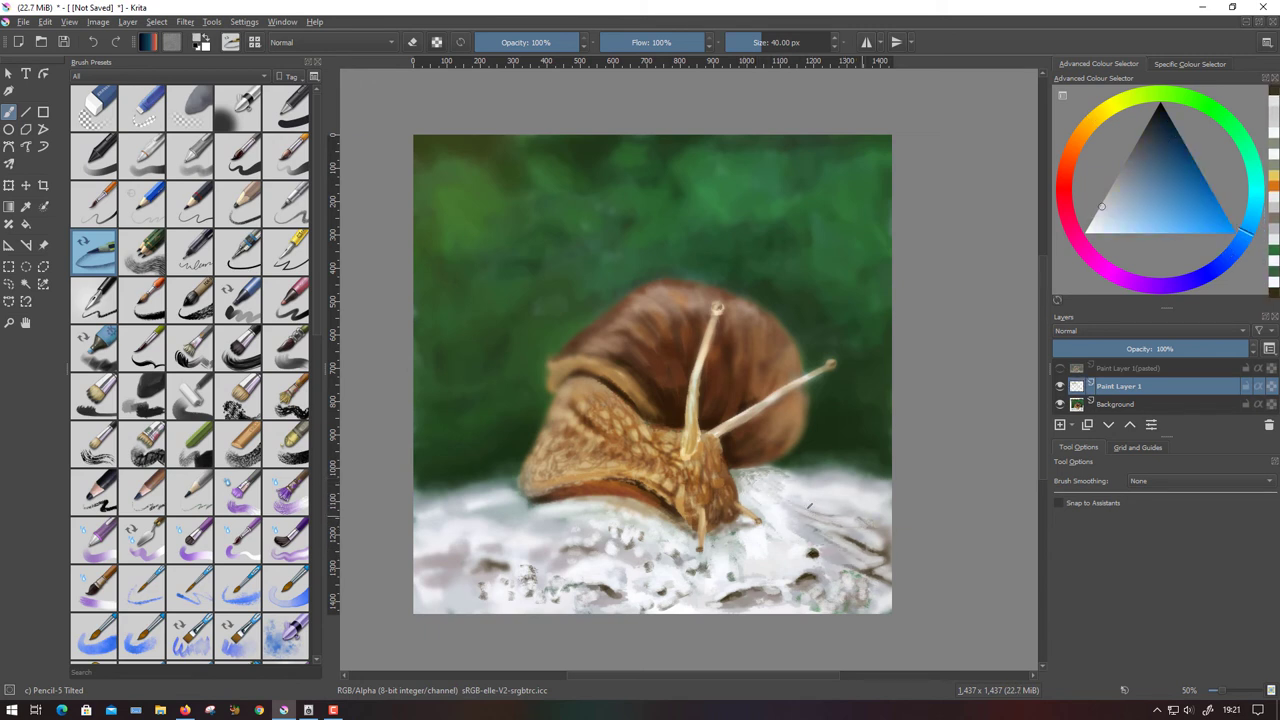
drag(780, 515, 792, 488)
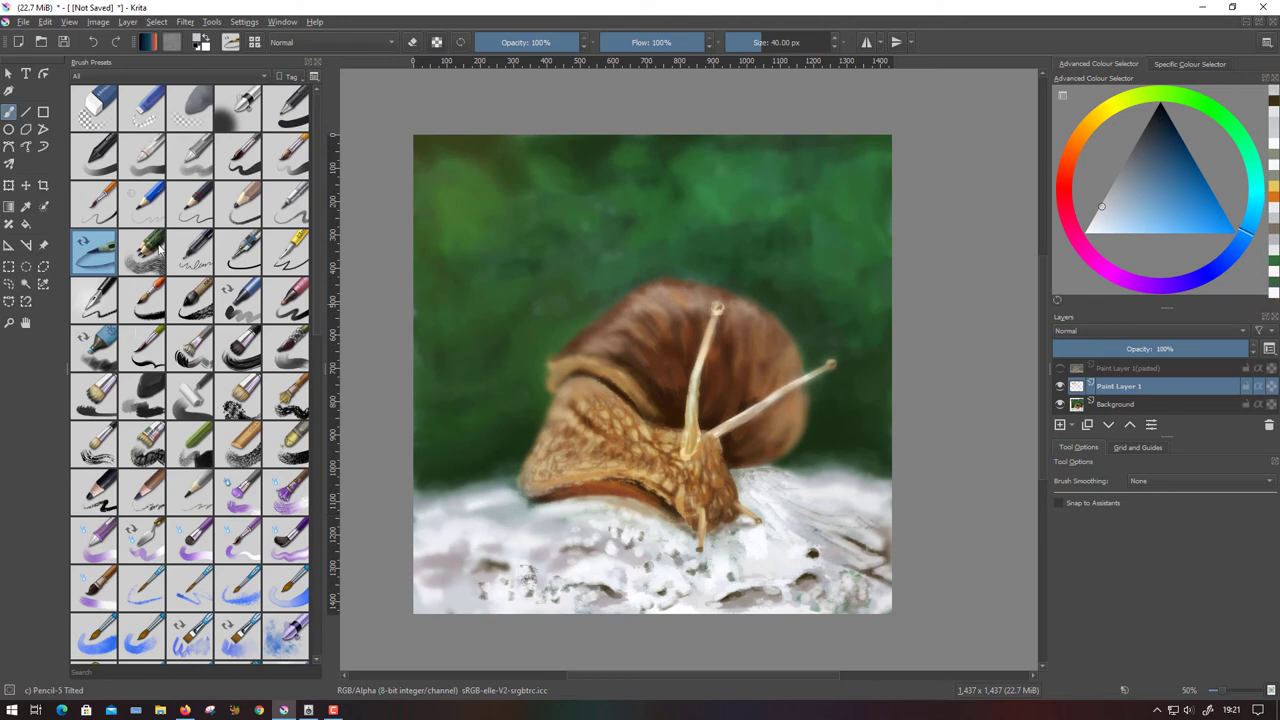
Try the Blender Blur brush, return to Pencil-5 Tilted, and pick a pale blue-grey.
scroll(210, 348, down, 10)
click(93, 352)
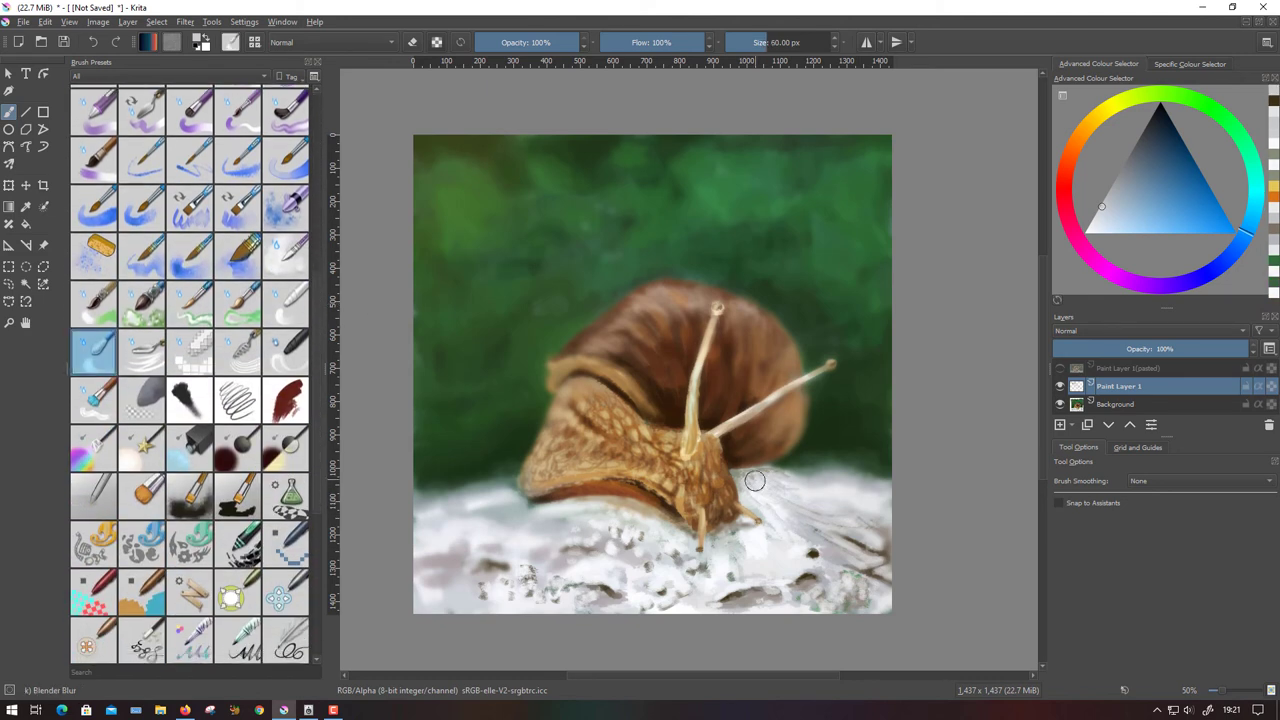
scroll(190, 370, up, 5)
scroll(190, 370, up, 5)
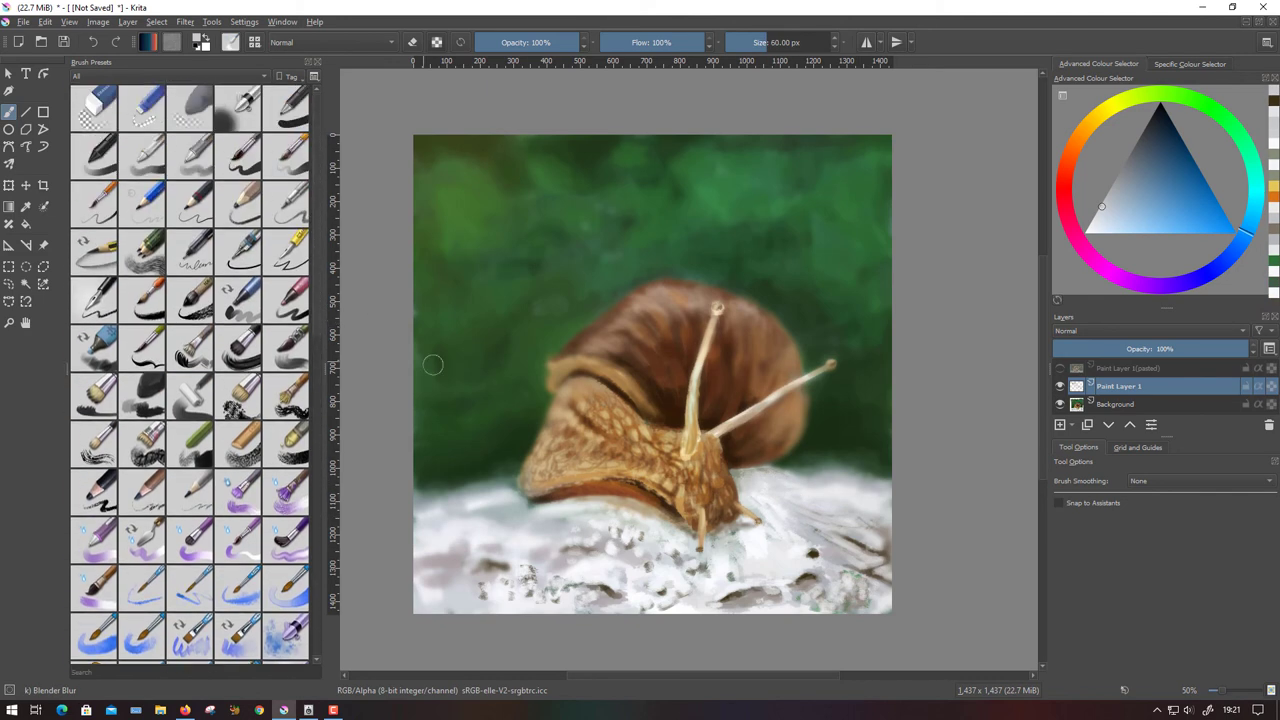
click(93, 253)
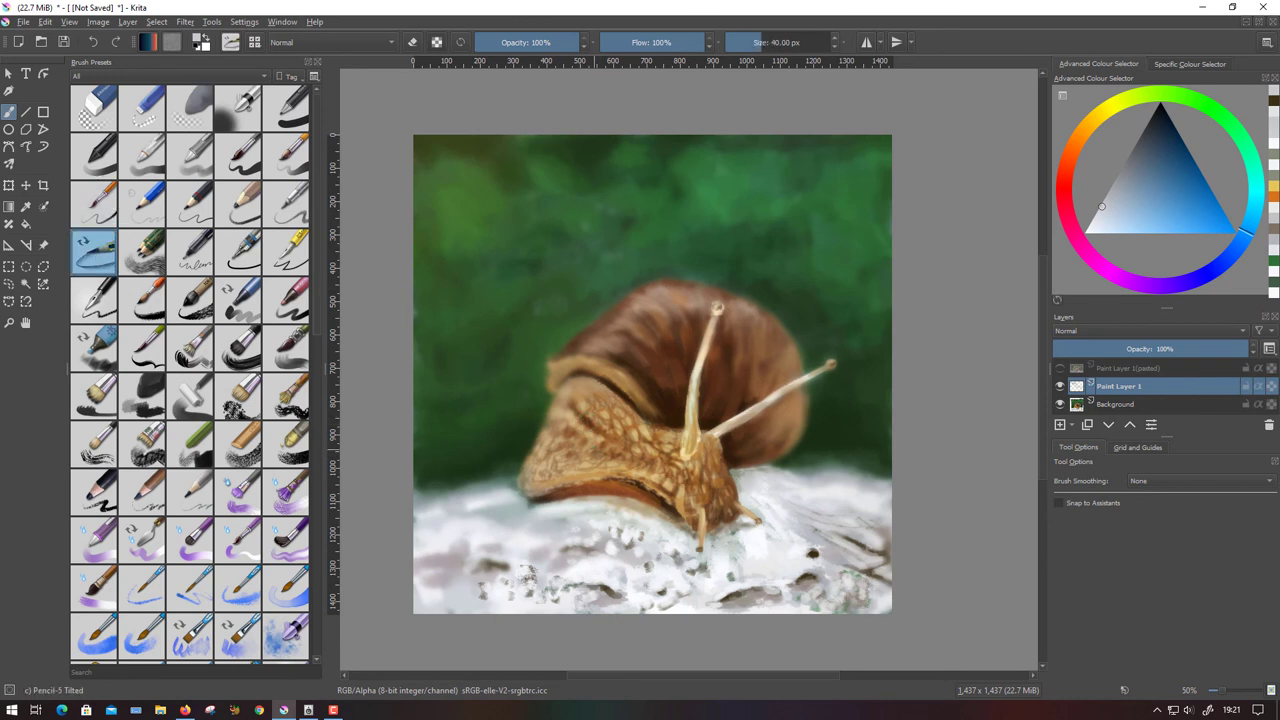
ctrl+click(517, 569)
On new Paint Layer 2, add a bright pale bluish-white highlight on the snail's lower lip.
click(1060, 424)
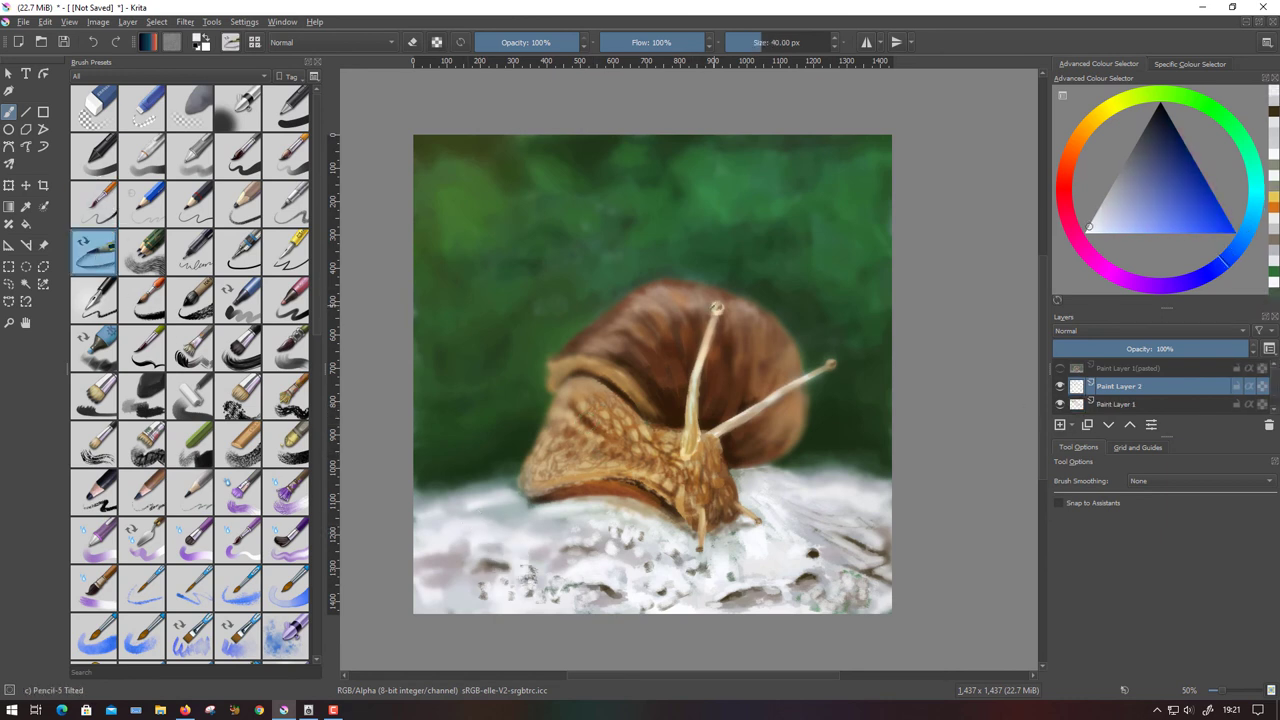
ctrl+click(755, 375)
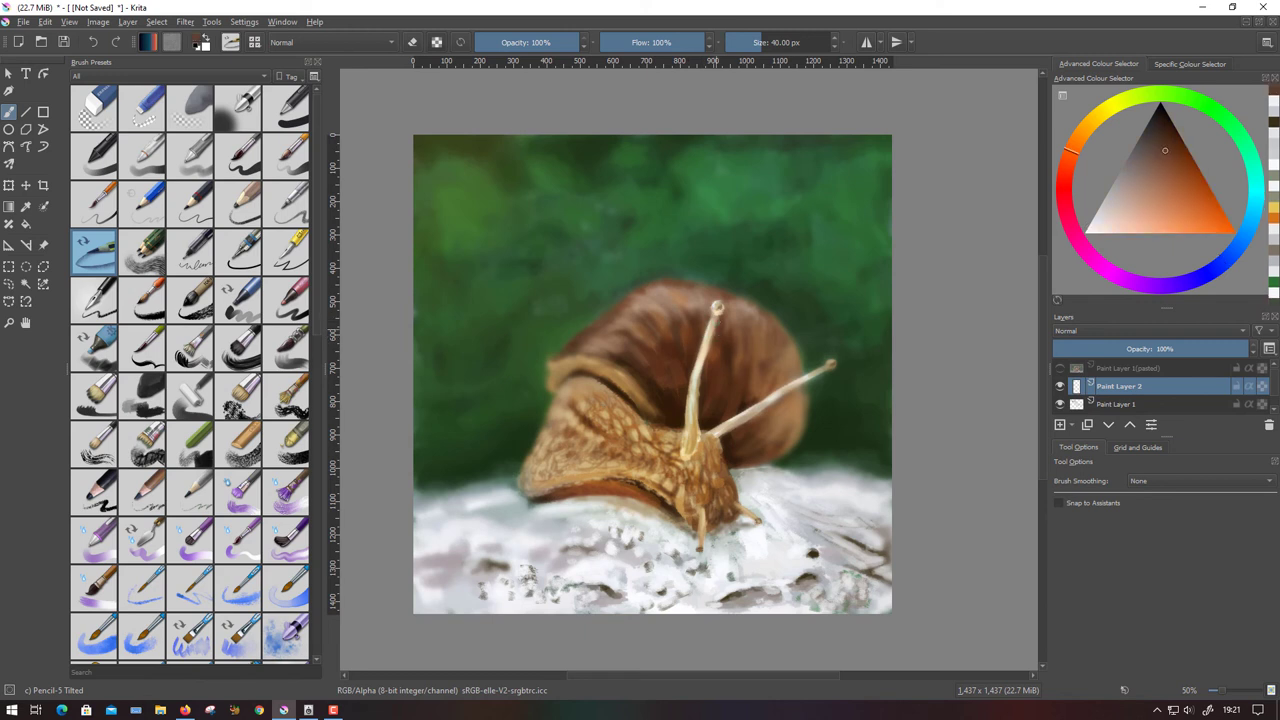
ctrl+click(502, 470)
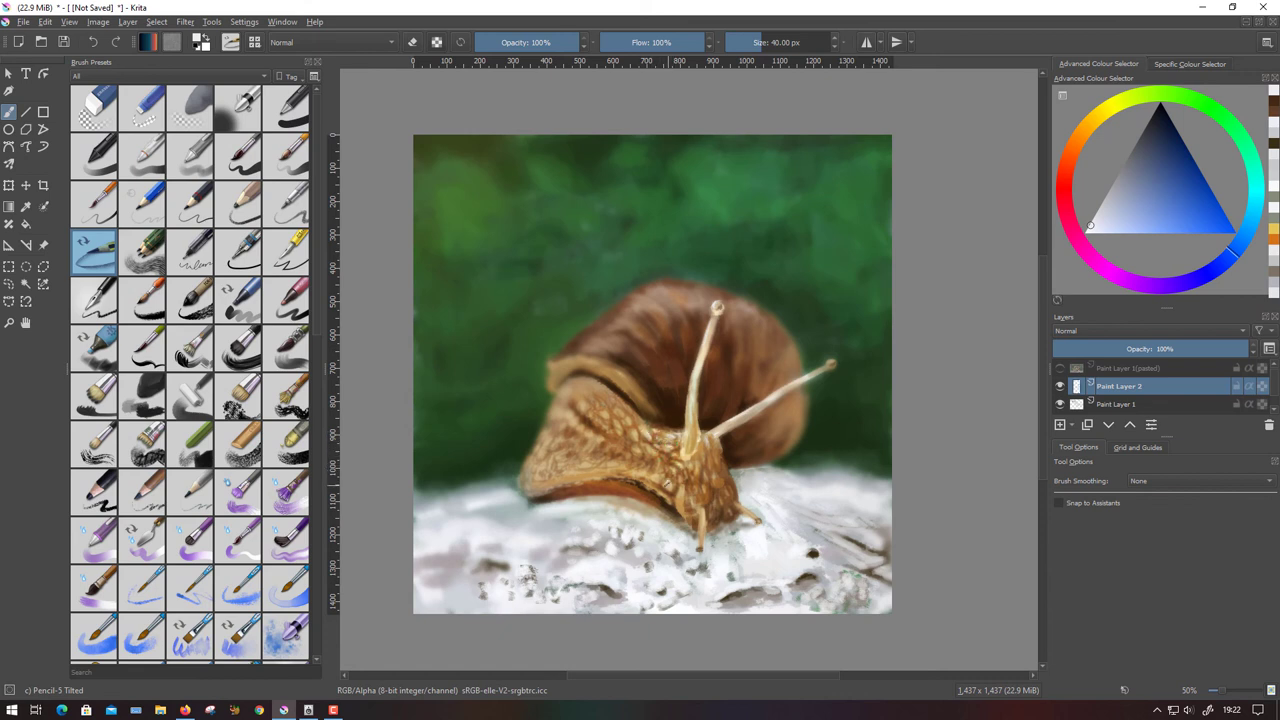
drag(700, 526, 701, 542)
Sample orange-browns, a red-orange brown, cream and dark brown from the snail for body details.
ctrl+click(681, 503)
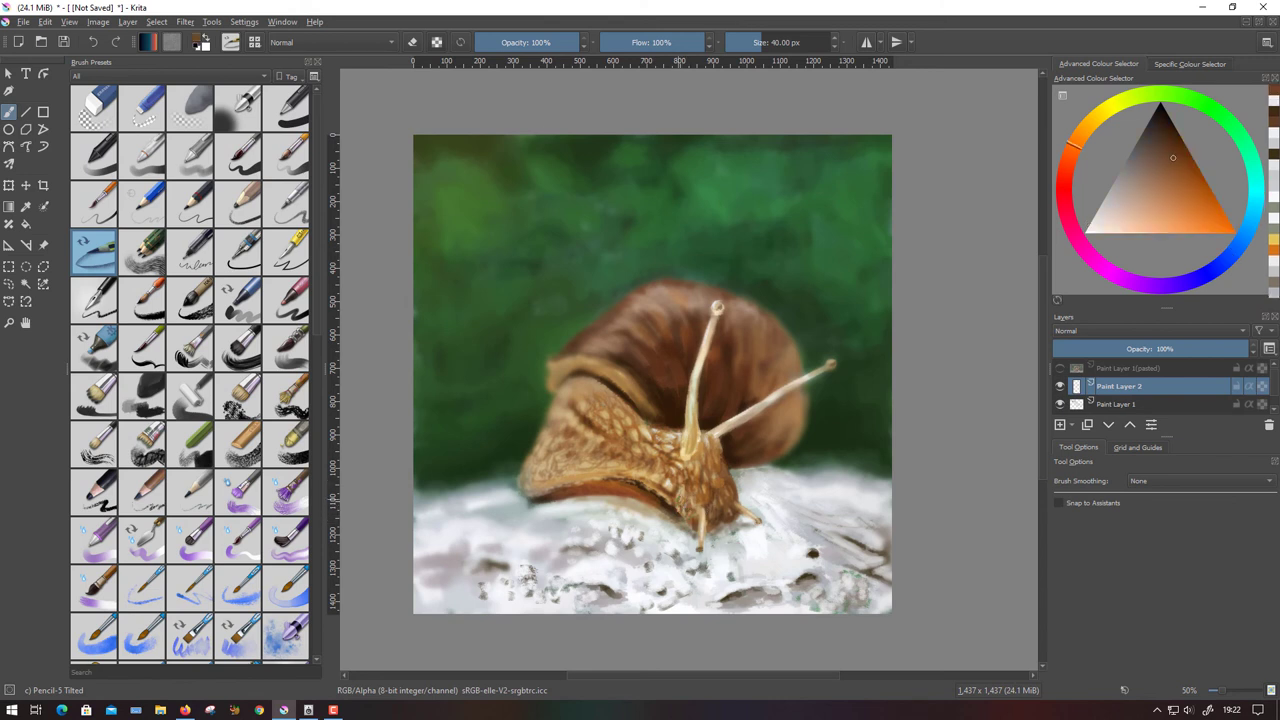
ctrl+click(721, 517)
ctrl+click(720, 340)
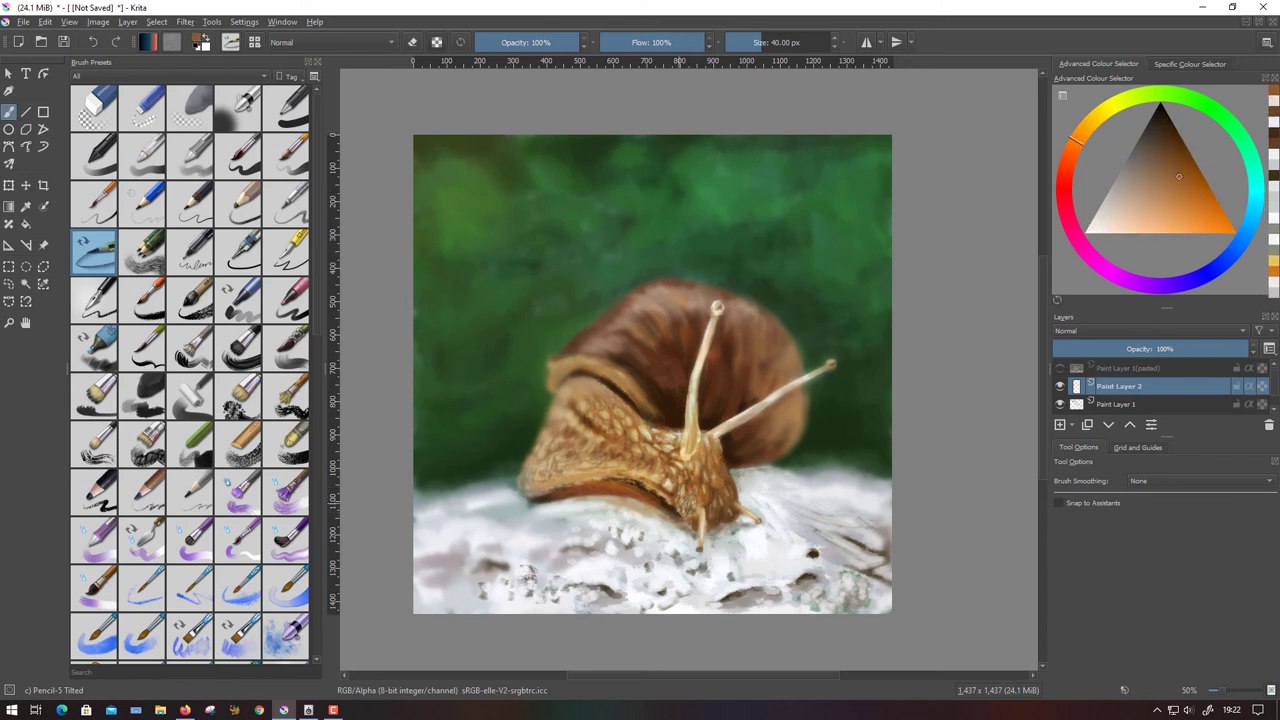
ctrl+click(721, 526)
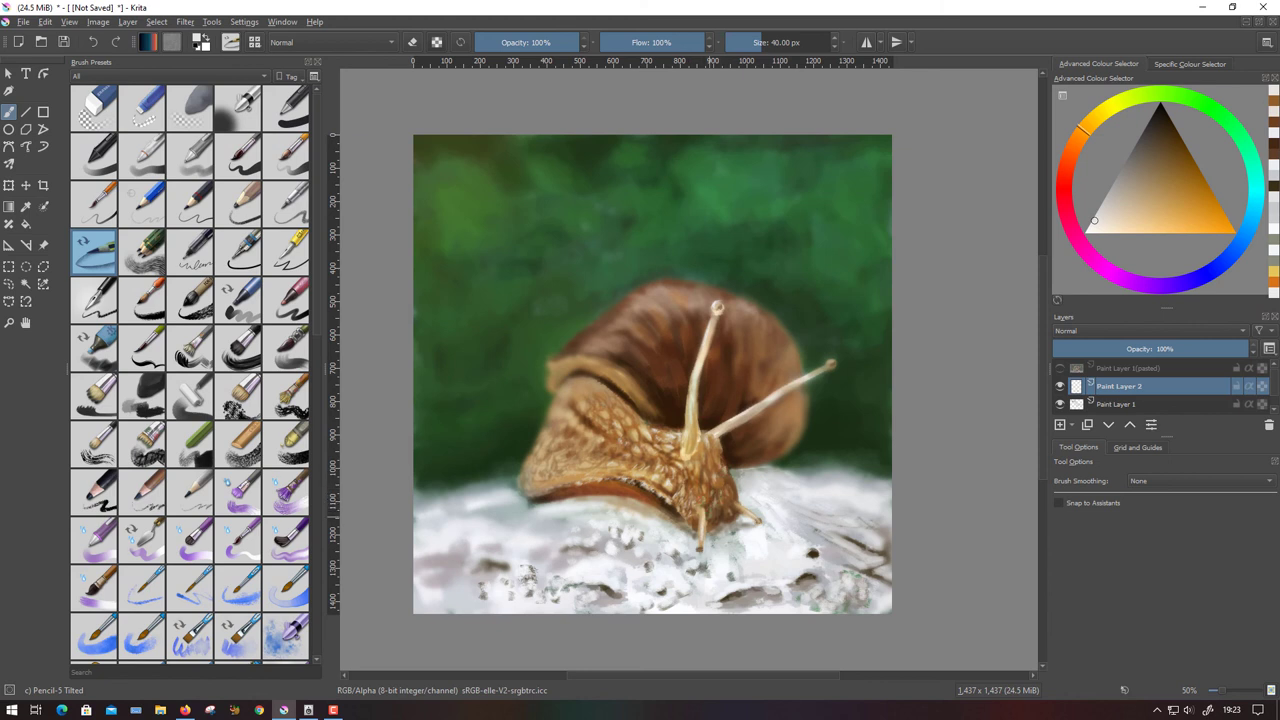
ctrl+click(715, 513)
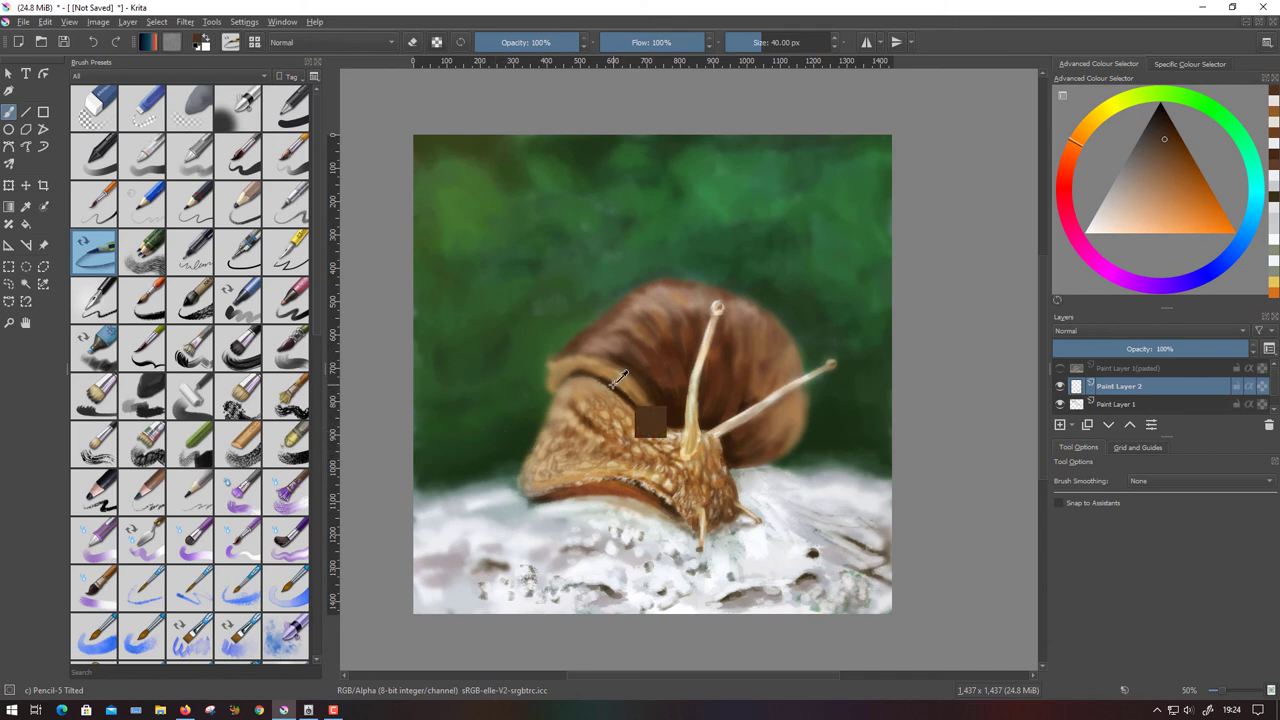
Set up the Charcoal Rock Soft brush at 51% opacity with a dark brown sampled from the snail.
ctrl+click(671, 435)
key(slash)
ctrl+click(615, 380)
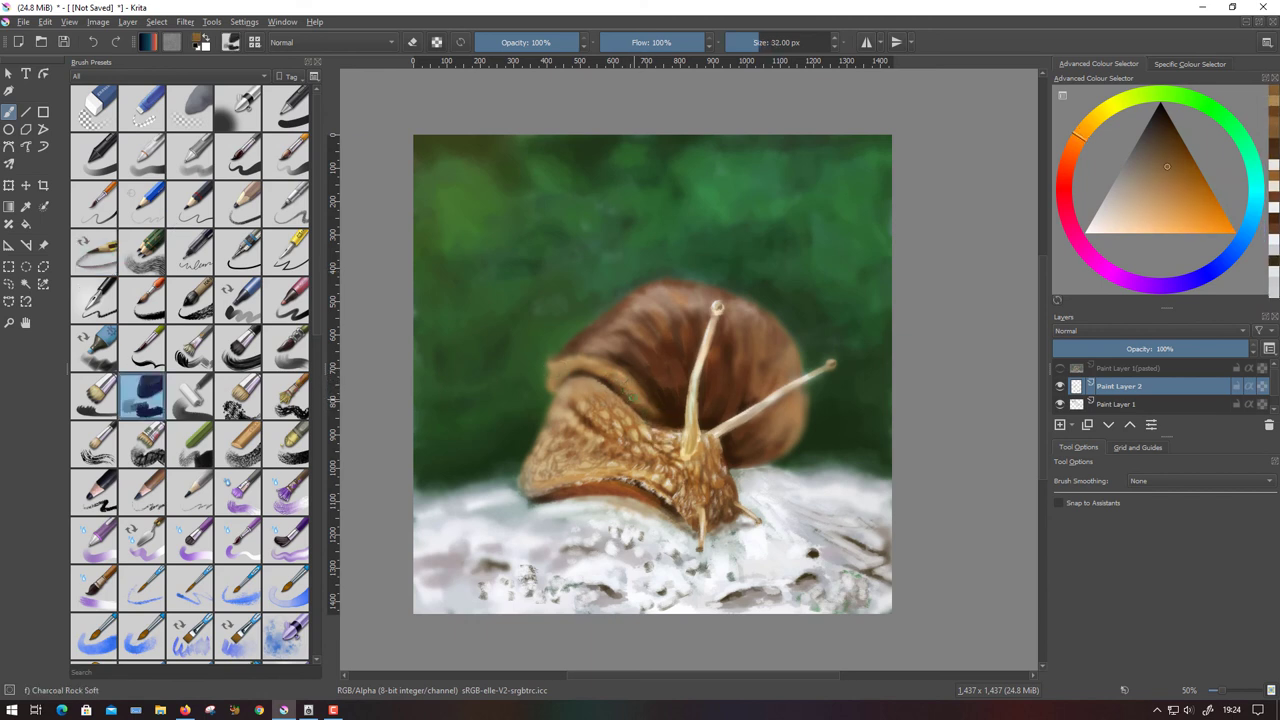
ctrl+click(624, 395)
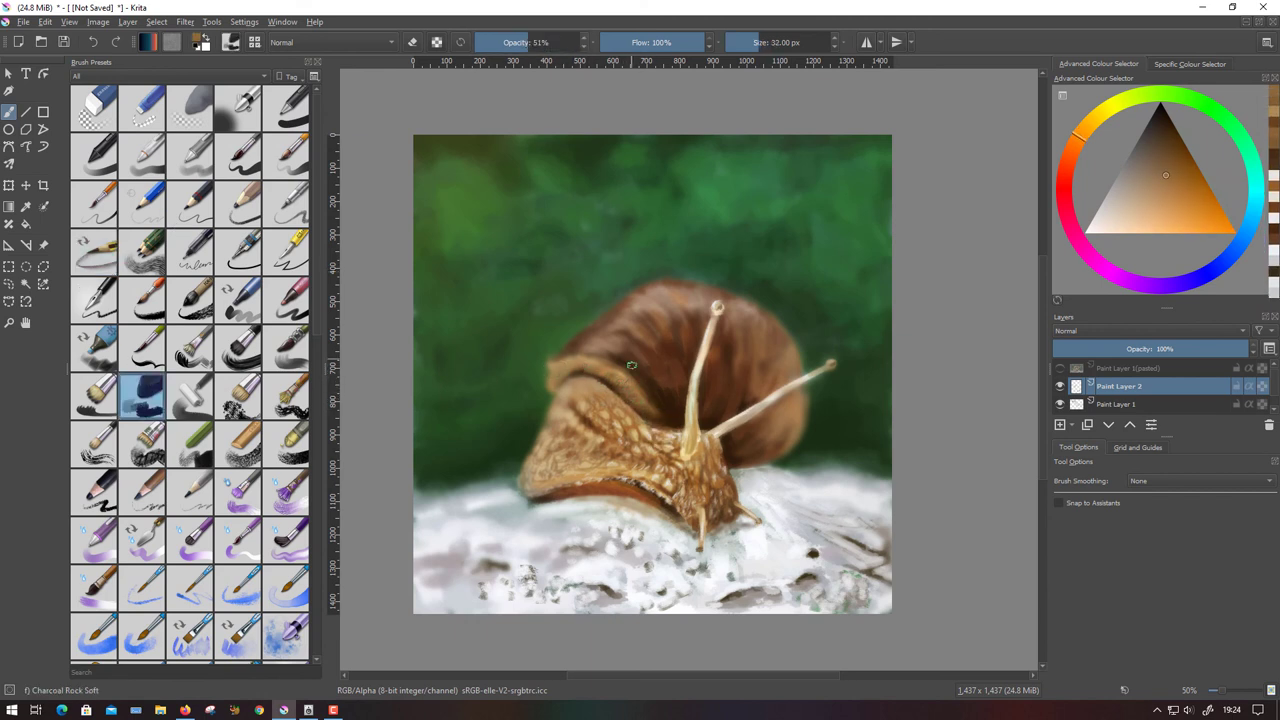
Dab half-transparent charcoal texture in sampled browns and tan-orange across the snail's body and mantle.
ctrl+click(631, 365)
ctrl+click(619, 376)
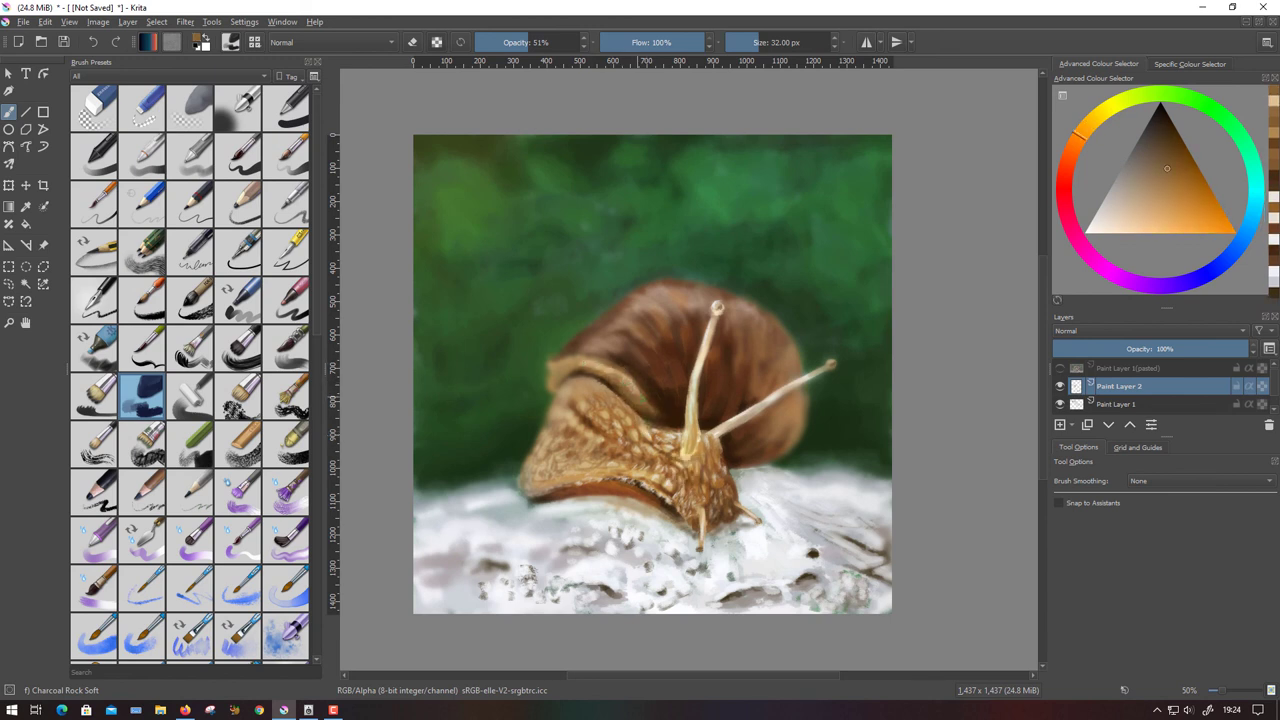
ctrl+click(645, 373)
ctrl+click(648, 396)
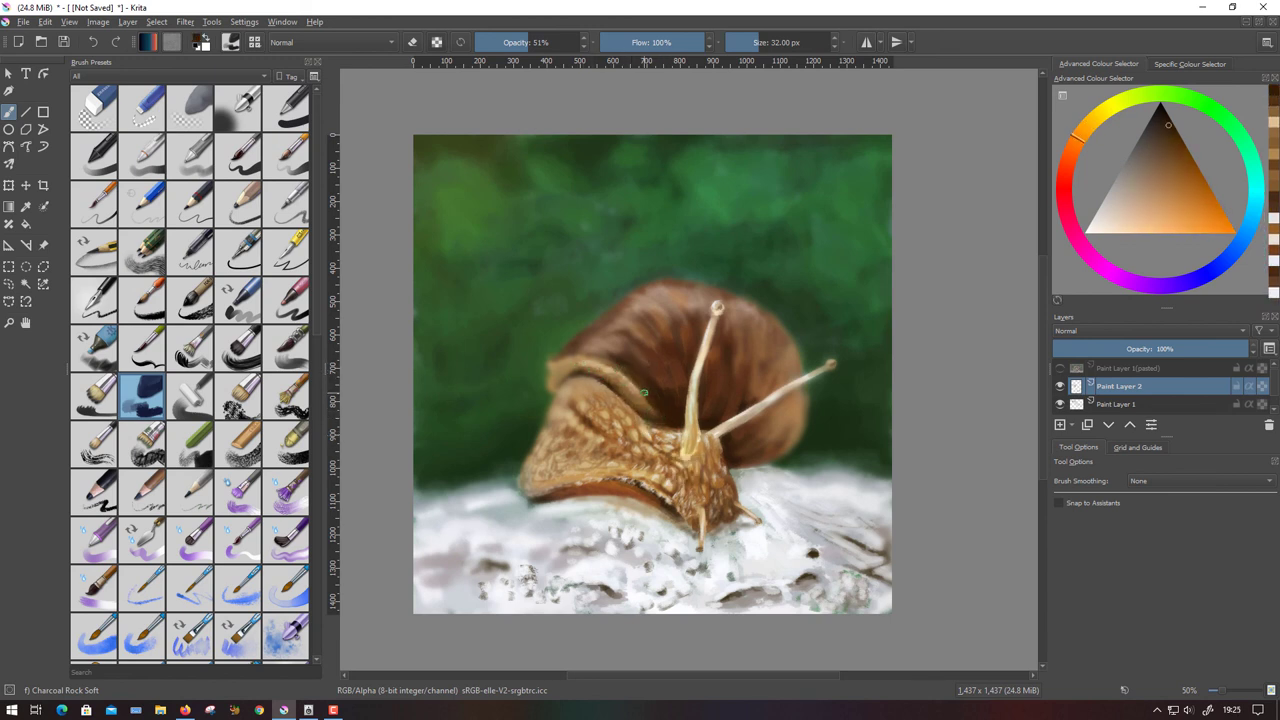
ctrl+click(651, 409)
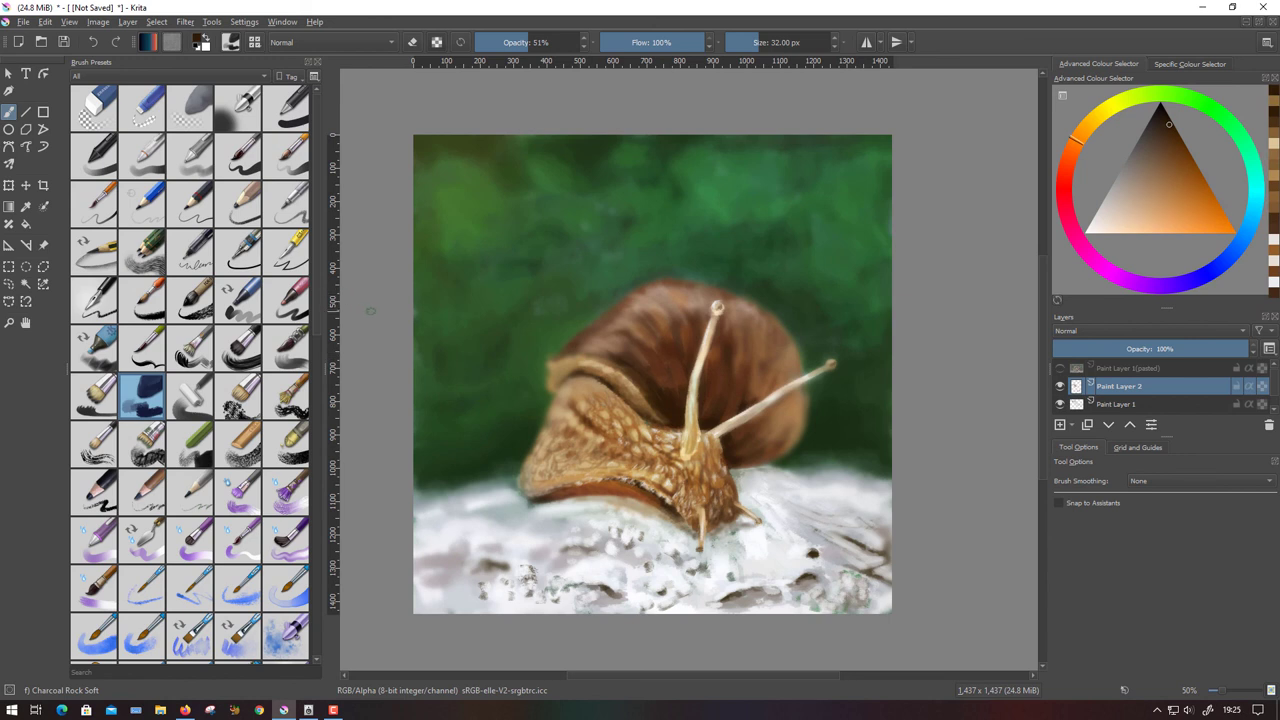
ctrl+click(720, 462)
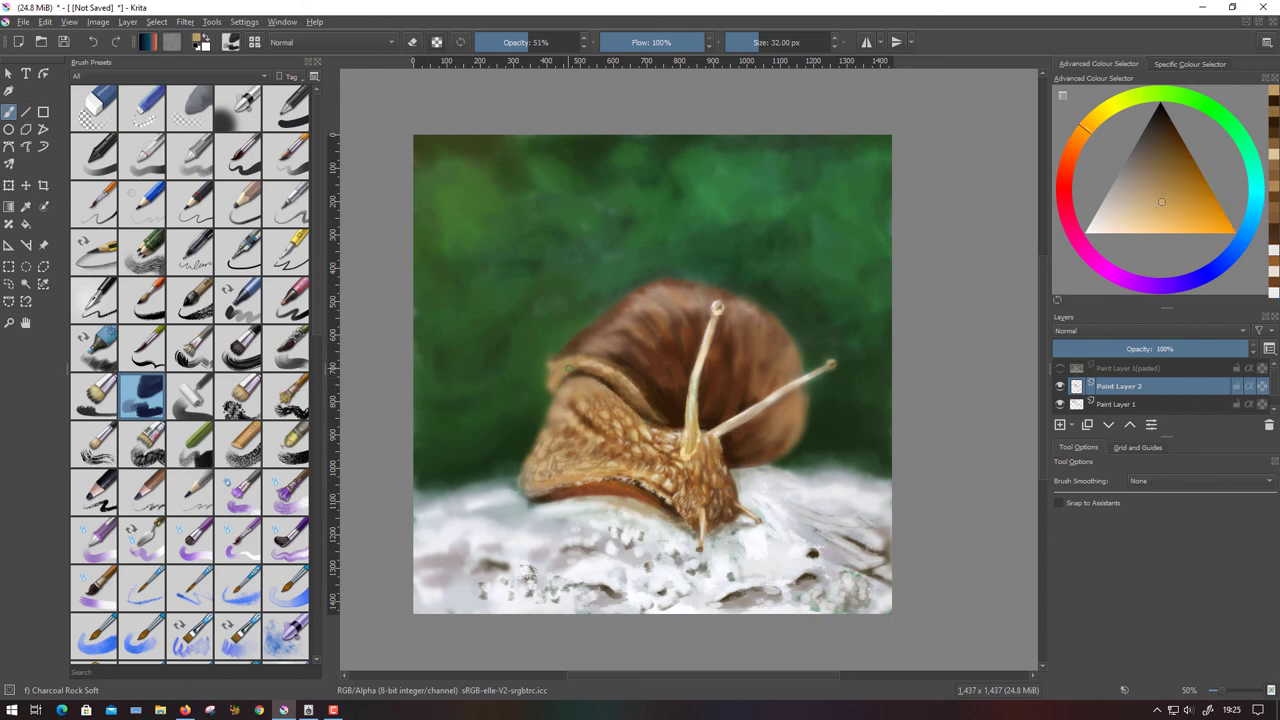
ctrl+click(568, 368)
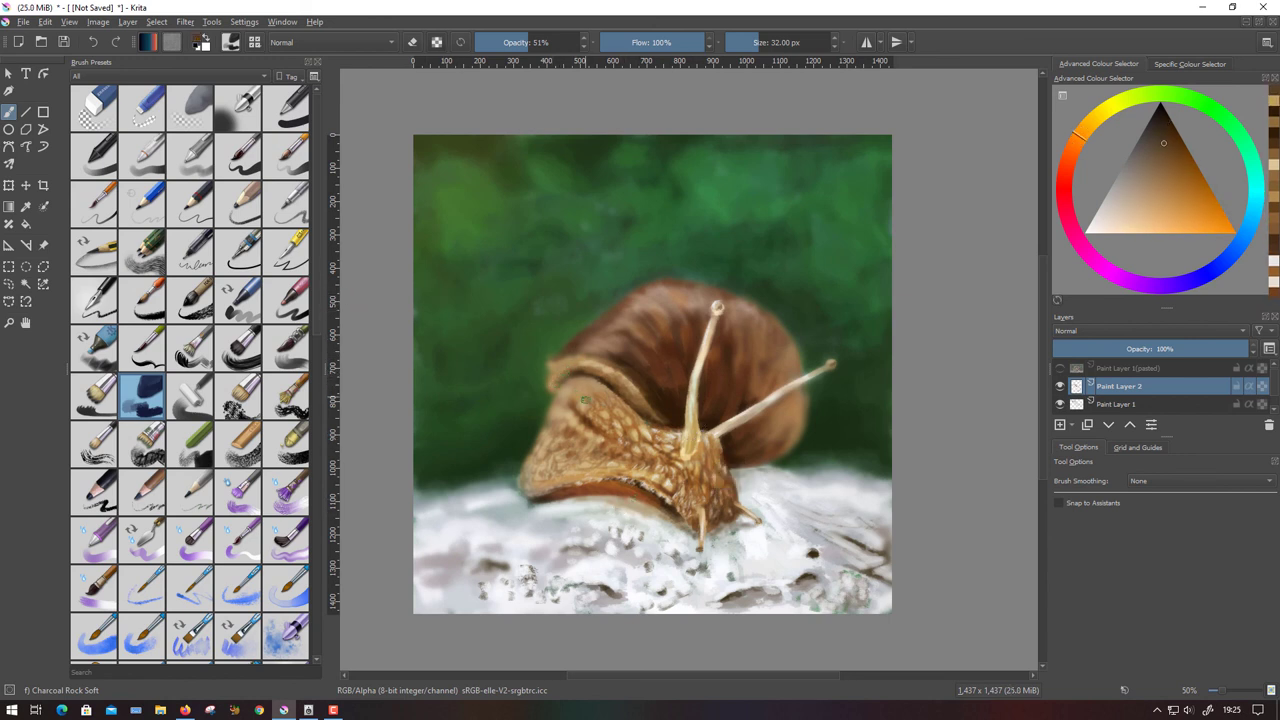
click(94, 253)
ctrl+click(716, 460)
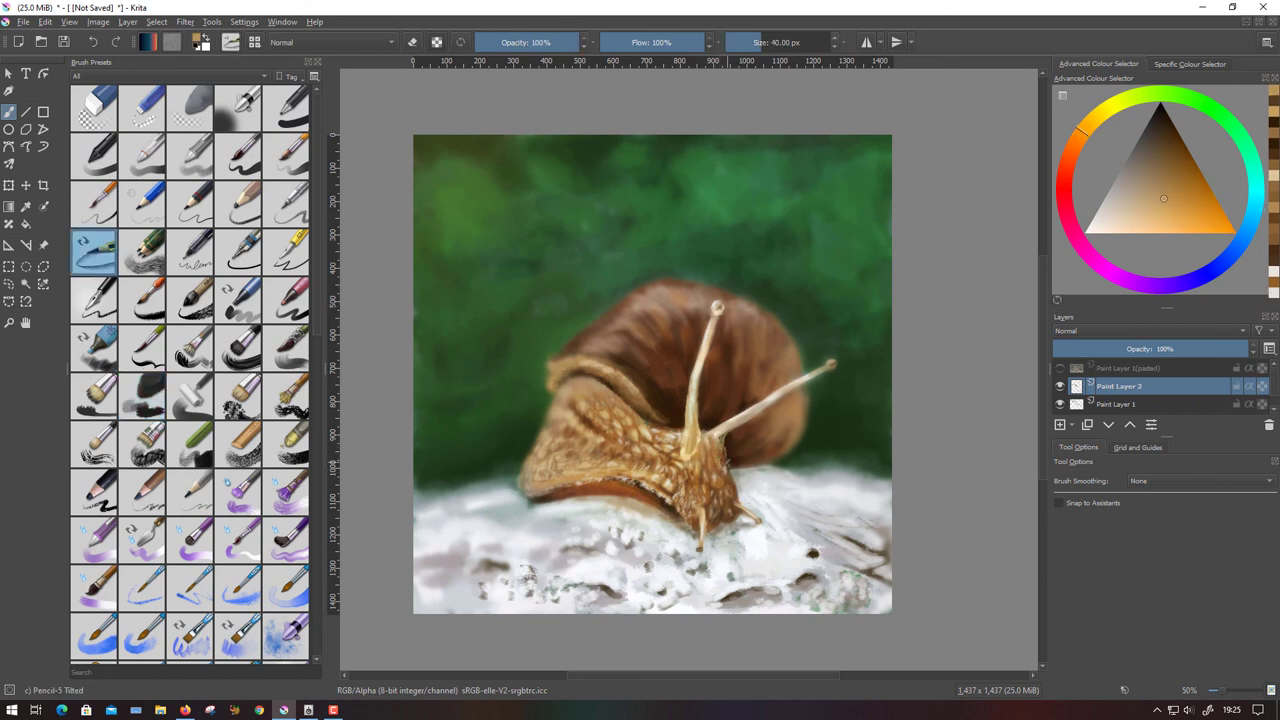
Add fine dark brown, light tan, near-white and orange pencil strokes to the snail's skin.
ctrl+click(729, 465)
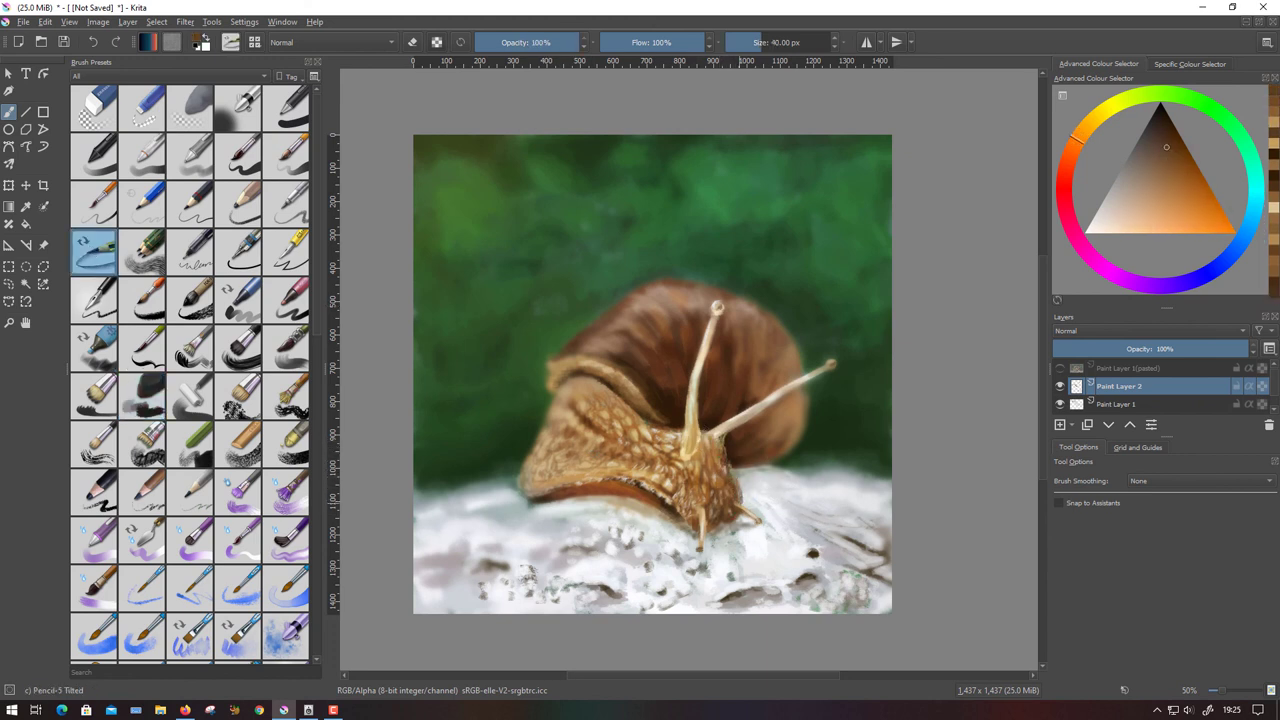
ctrl+click(728, 427)
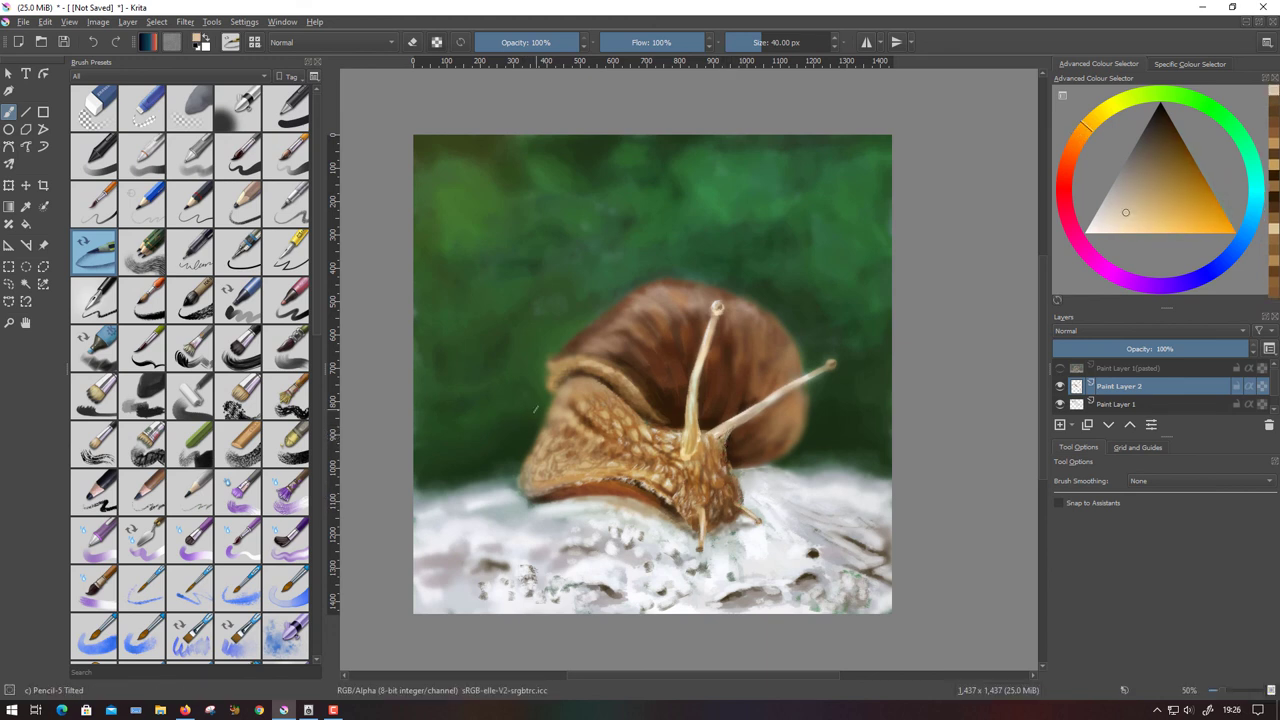
ctrl+click(789, 601)
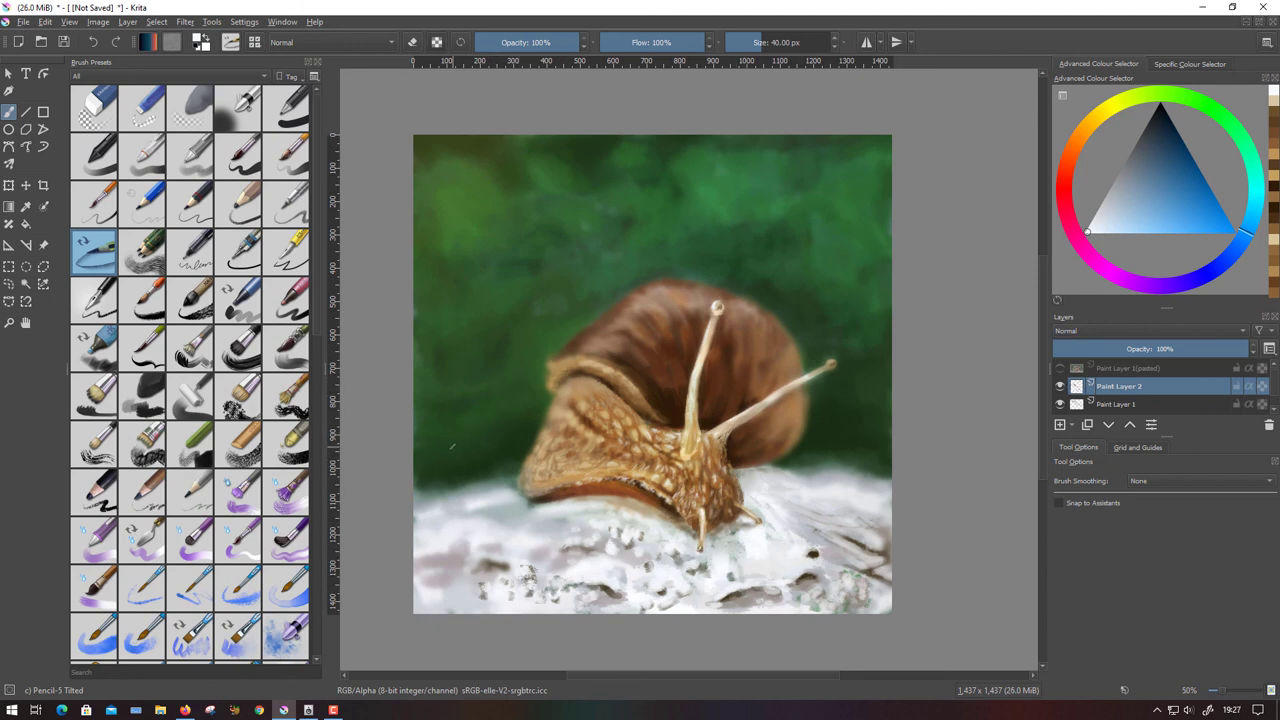
ctrl+click(689, 467)
ctrl+click(649, 422)
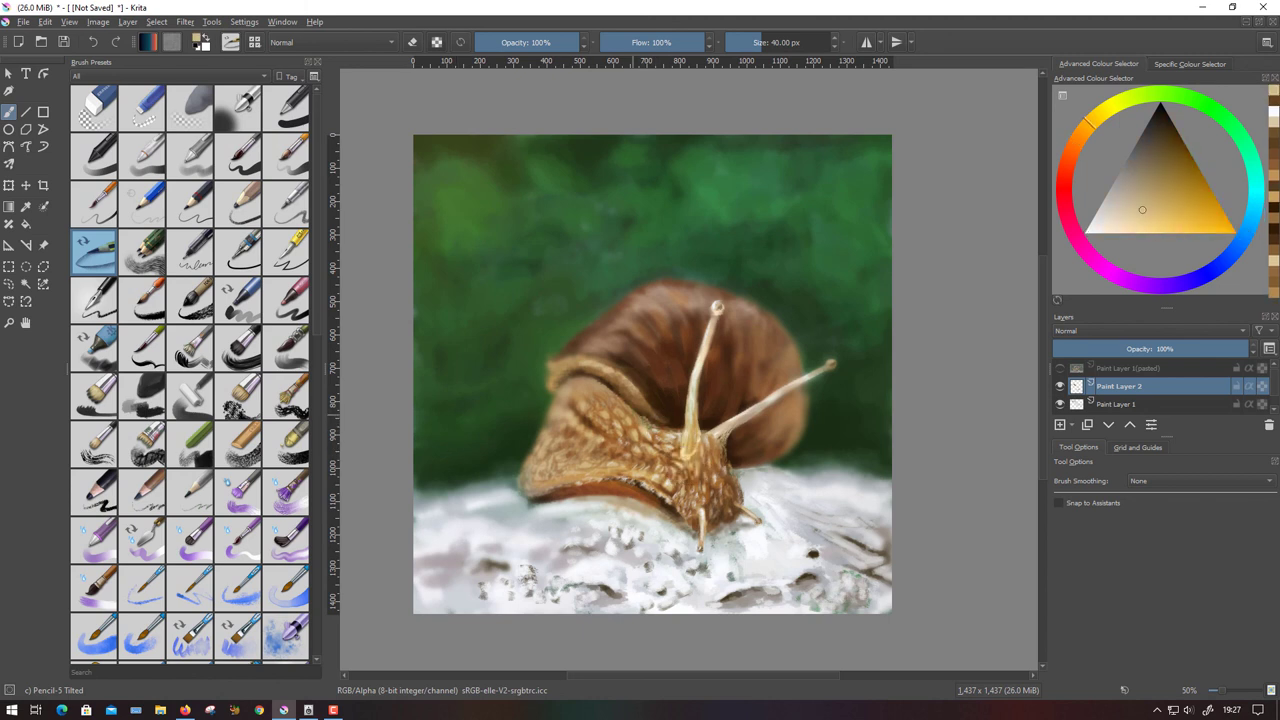
ctrl+click(660, 426)
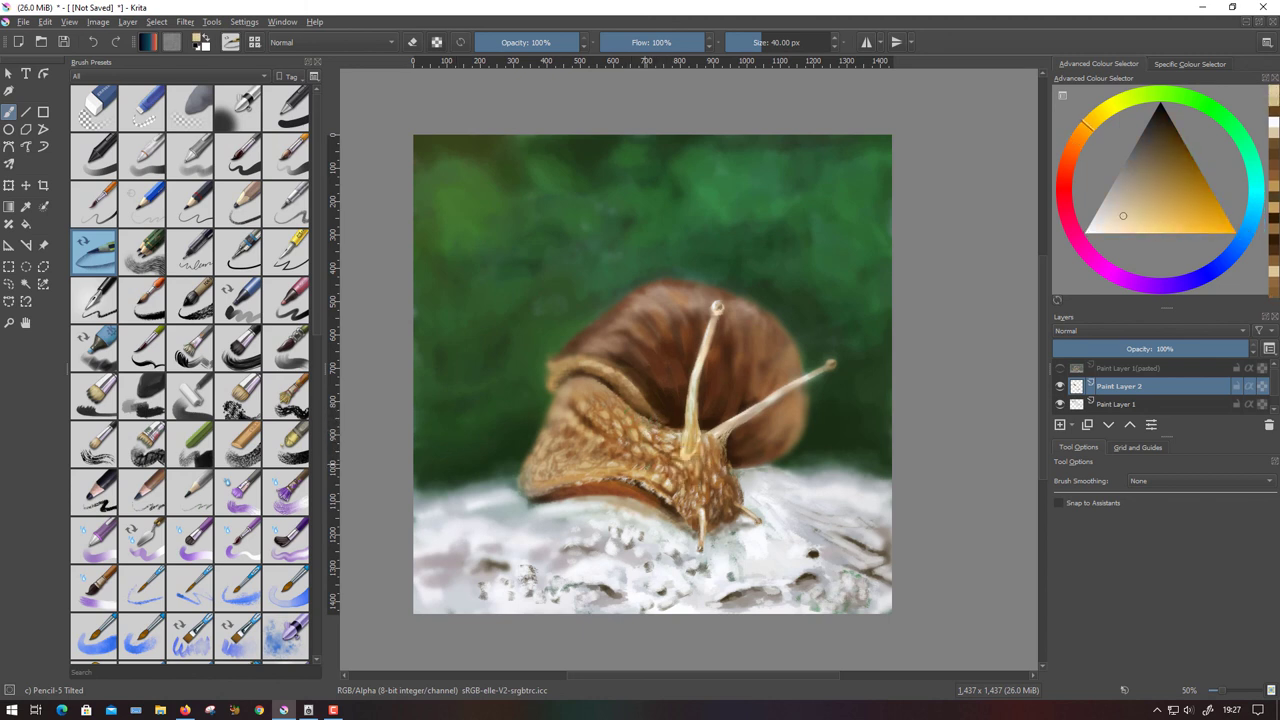
ctrl+click(687, 446)
ctrl+click(685, 455)
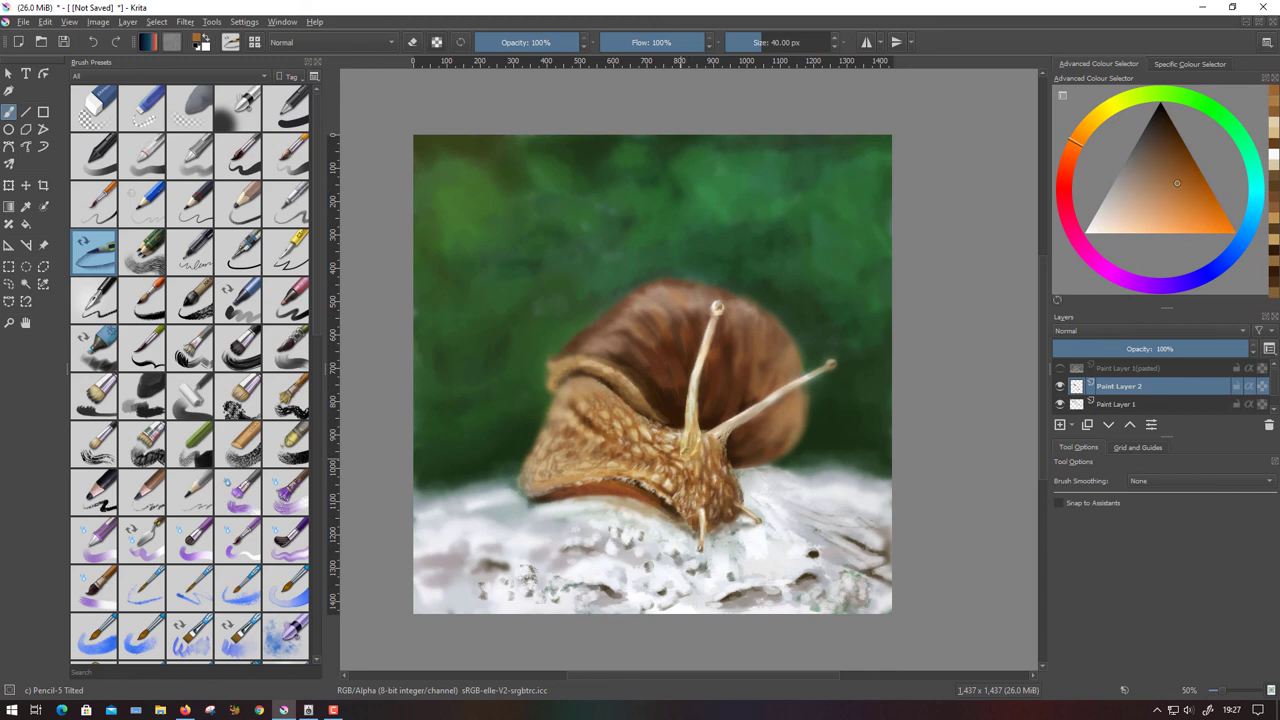
ctrl+click(702, 450)
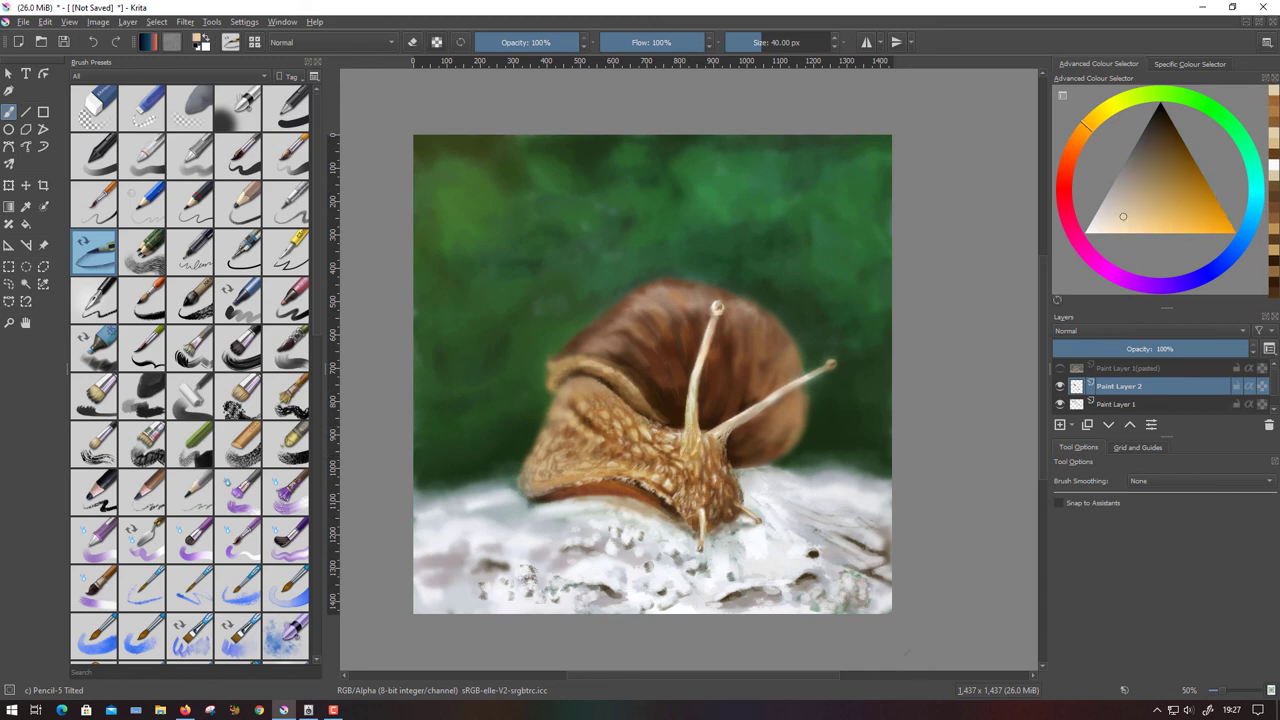